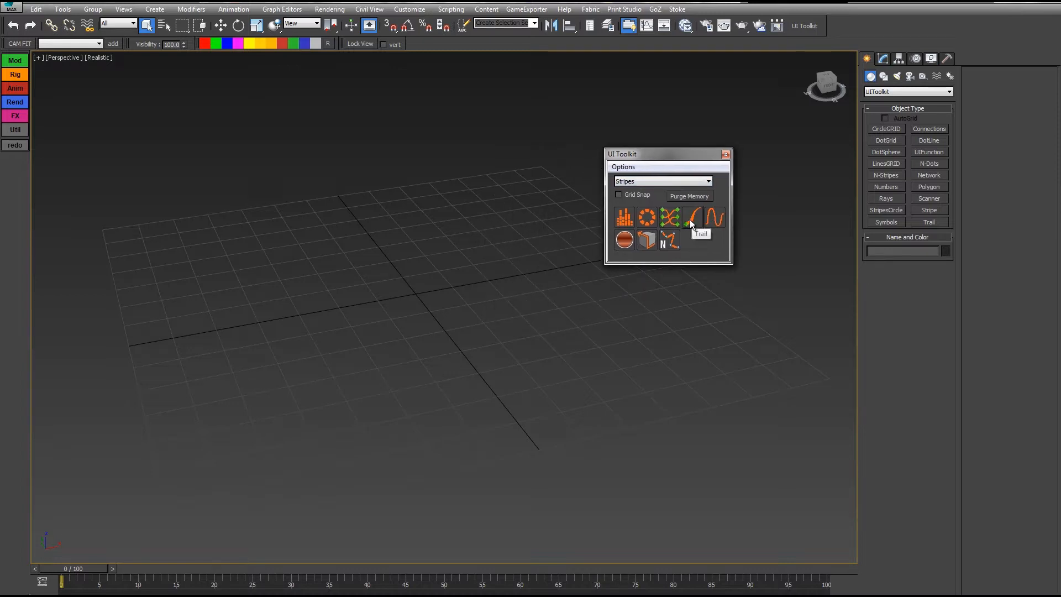
- Create a Trail object at the grid's origin, close the UI Toolkit window and show the trail's parameters
left_click(689, 220)
middle_click_drag(509, 159, 453, 208, "alt")
left_click(425, 287)
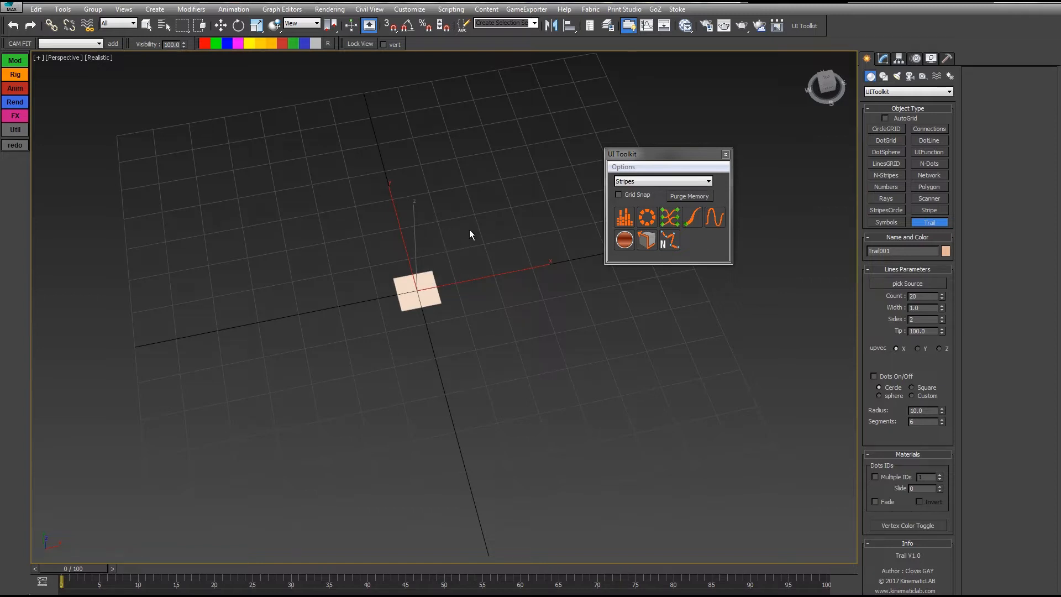
right_click(462, 299)
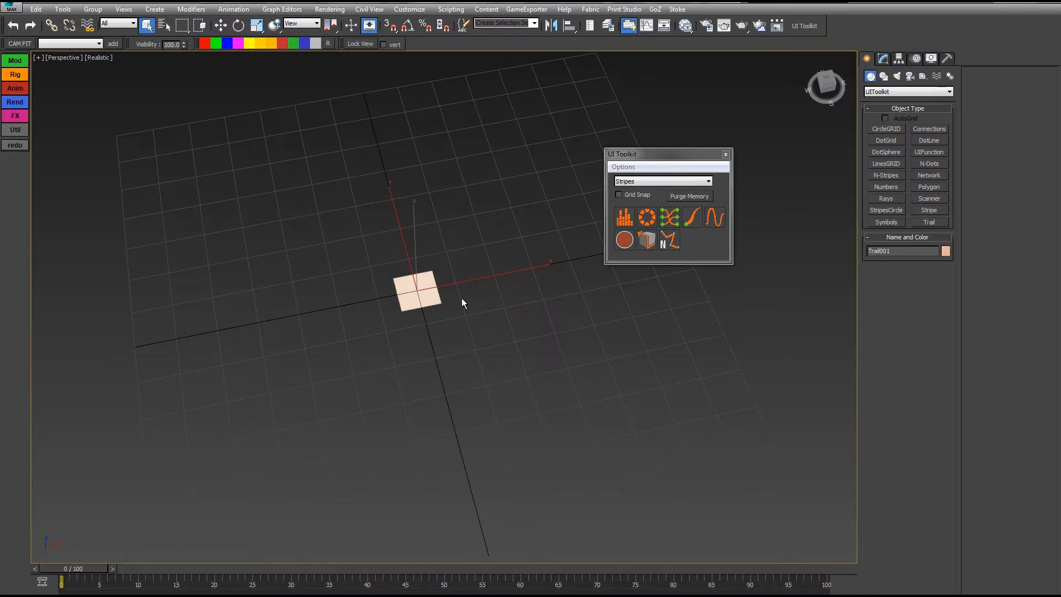
left_click(883, 60)
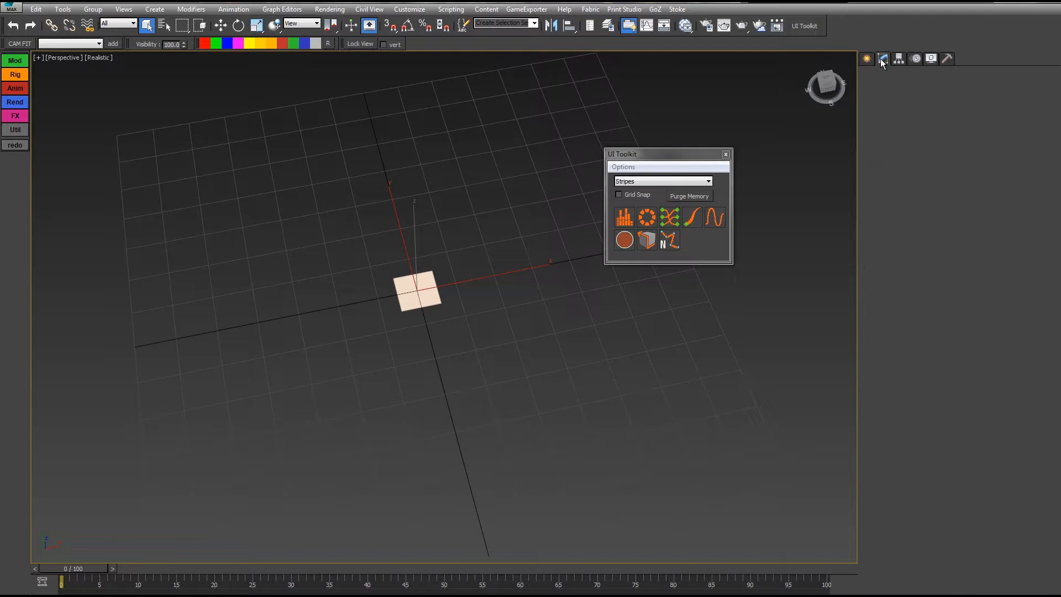
left_click(725, 155)
middle_click_drag(509, 197, 569, 322, "alt")
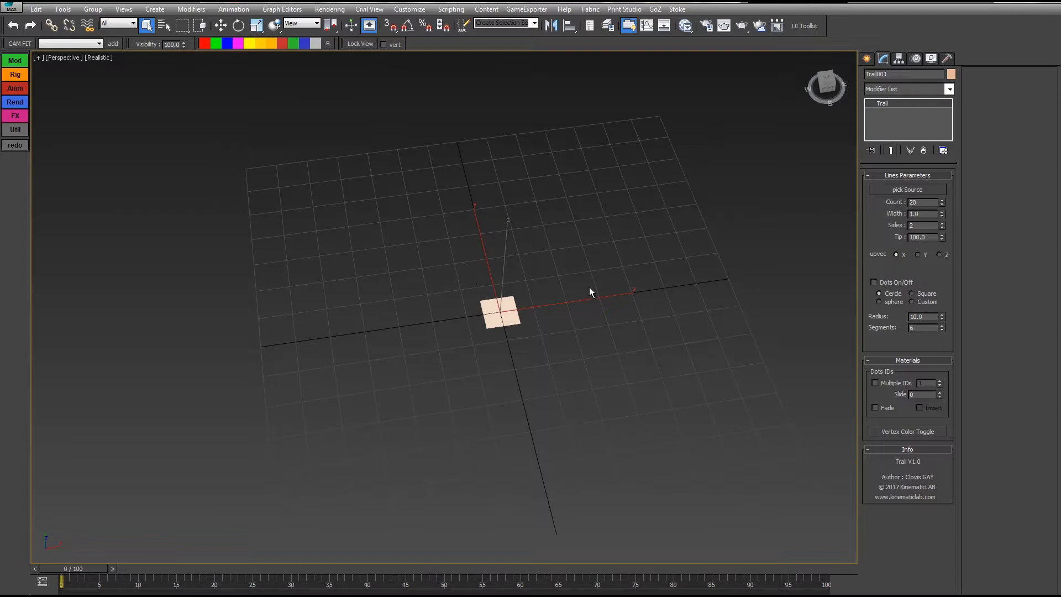
middle_click_drag(699, 311, 686, 316, "alt")
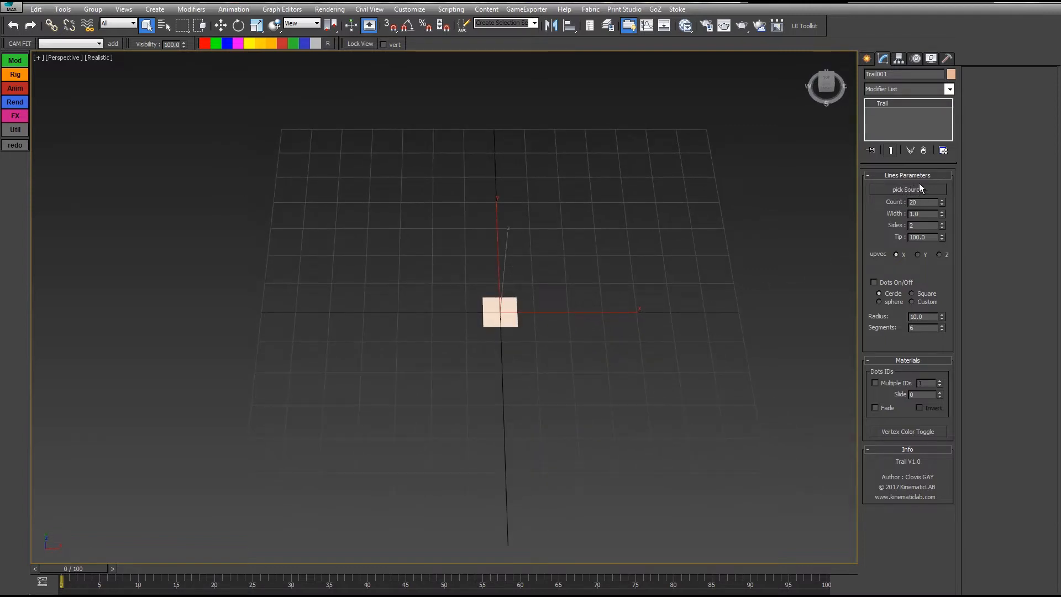
- Place a Point helper just outside the grid's west side and pick it as the trail's source
left_click(867, 59)
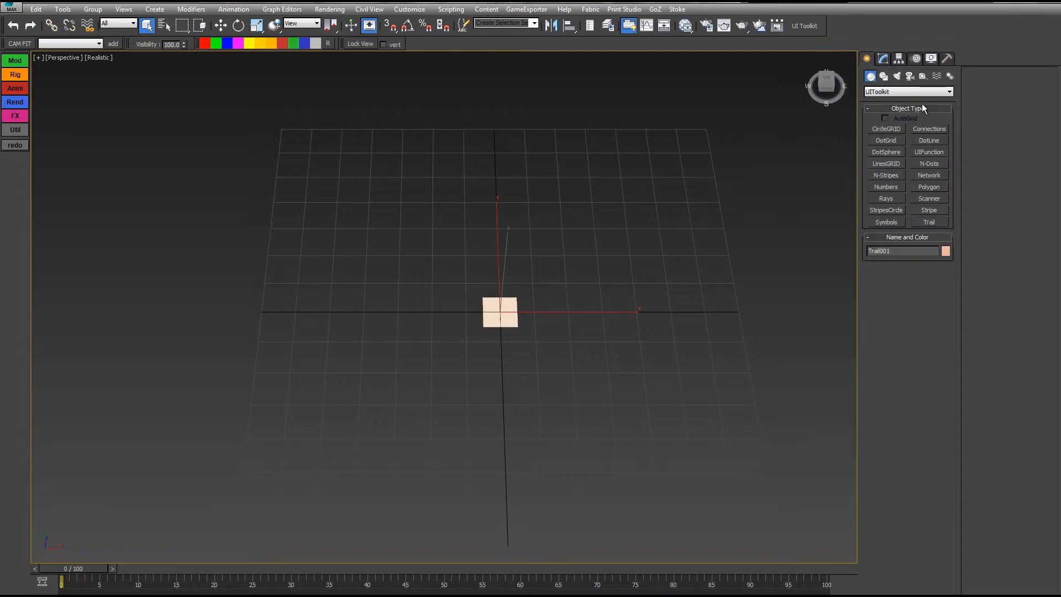
left_click(923, 77)
left_click(887, 164)
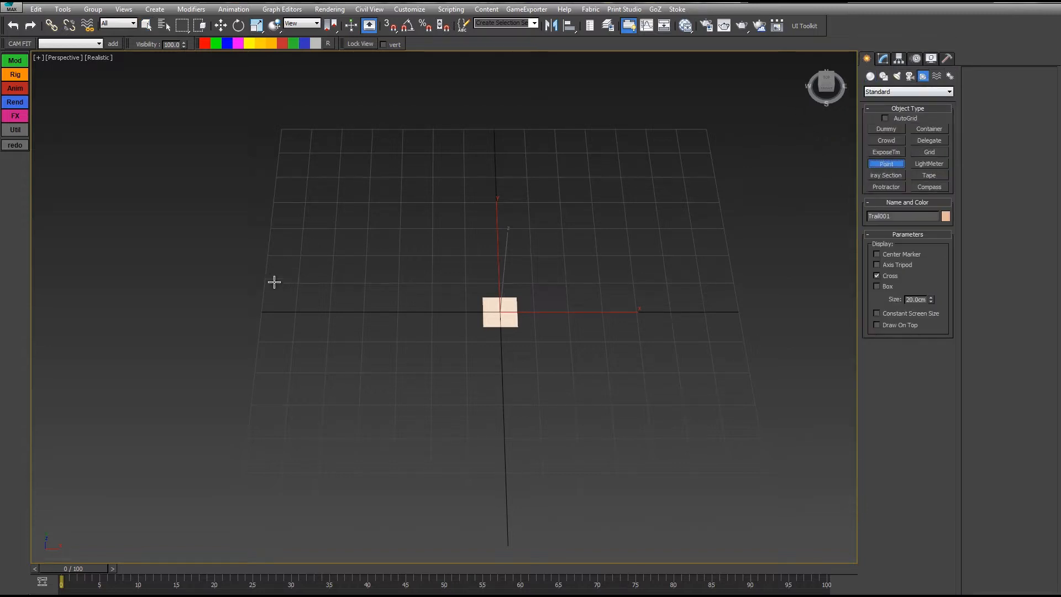
left_click(187, 306)
right_click(364, 208)
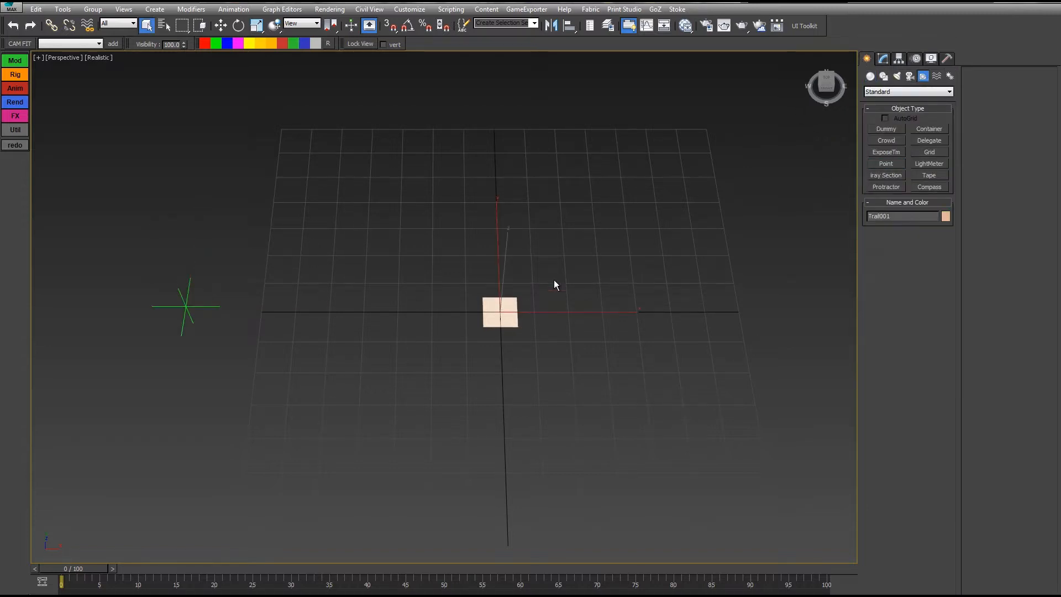
left_click(883, 59)
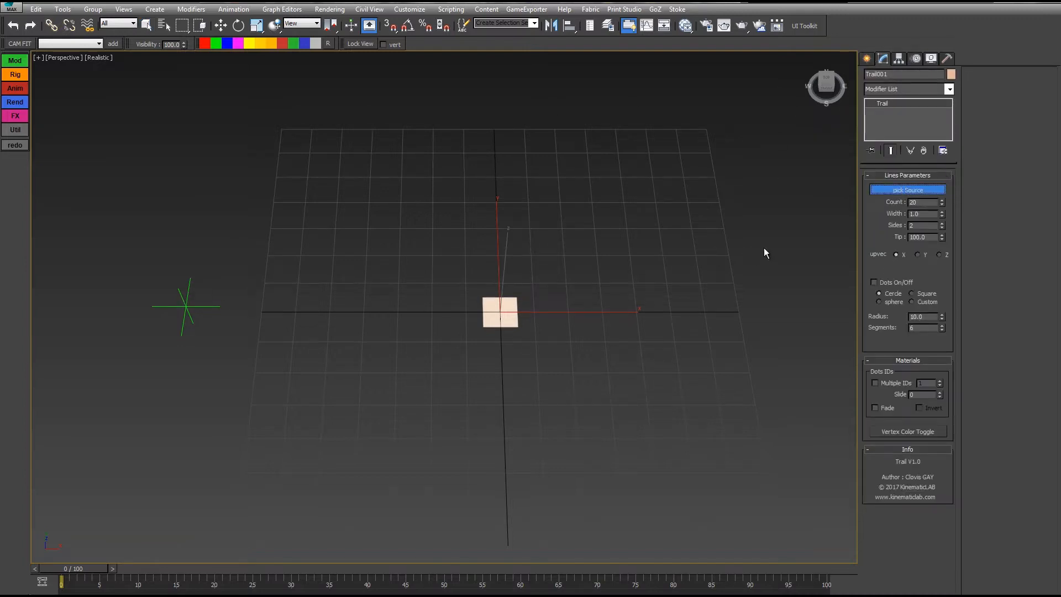
left_click(184, 305)
- Animate the point helper with Auto Key by moving it in the ground plane at frame 20 and again at frame 40
middle_click_drag(358, 240, 519, 215)
left_click(466, 242)
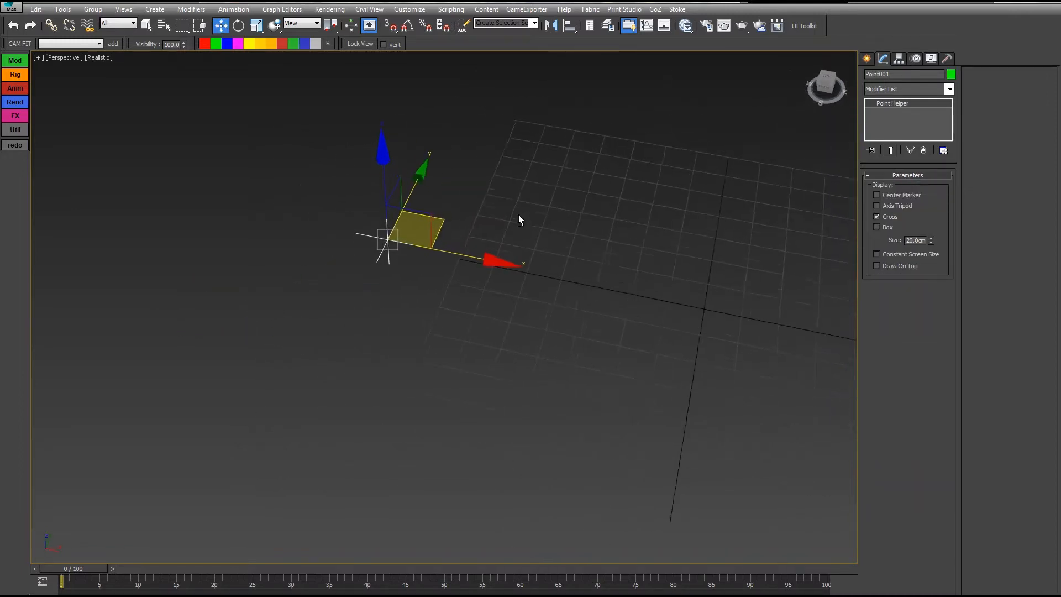
scroll(519, 215, "down", 3)
middle_click_drag(614, 255, 559, 247)
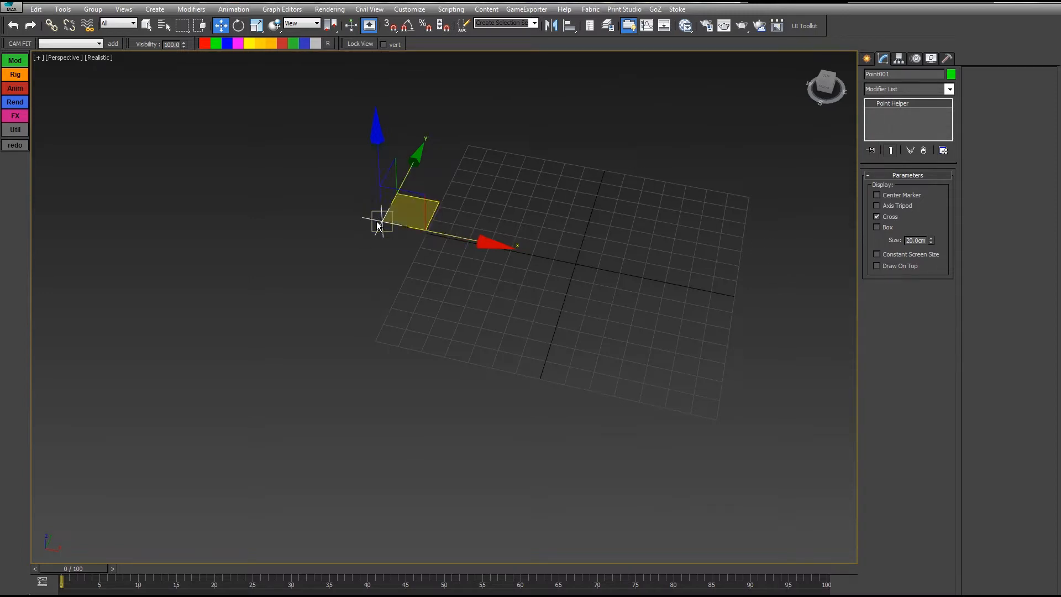
middle_click_drag(365, 223, 411, 248)
left_click_drag(108, 570, 148, 577)
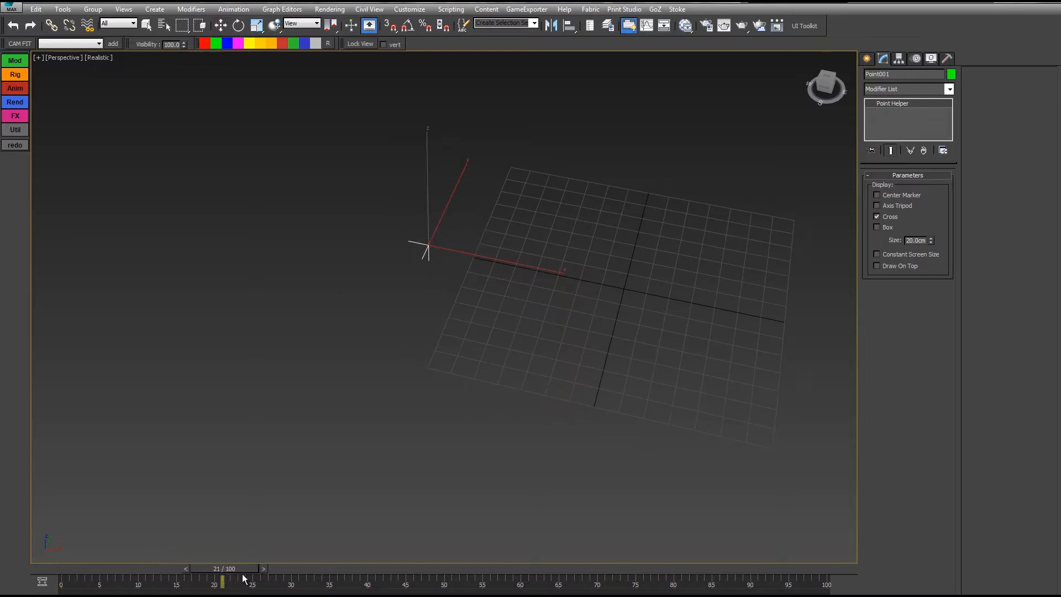
left_click_drag(243, 578, 235, 577)
key("n")
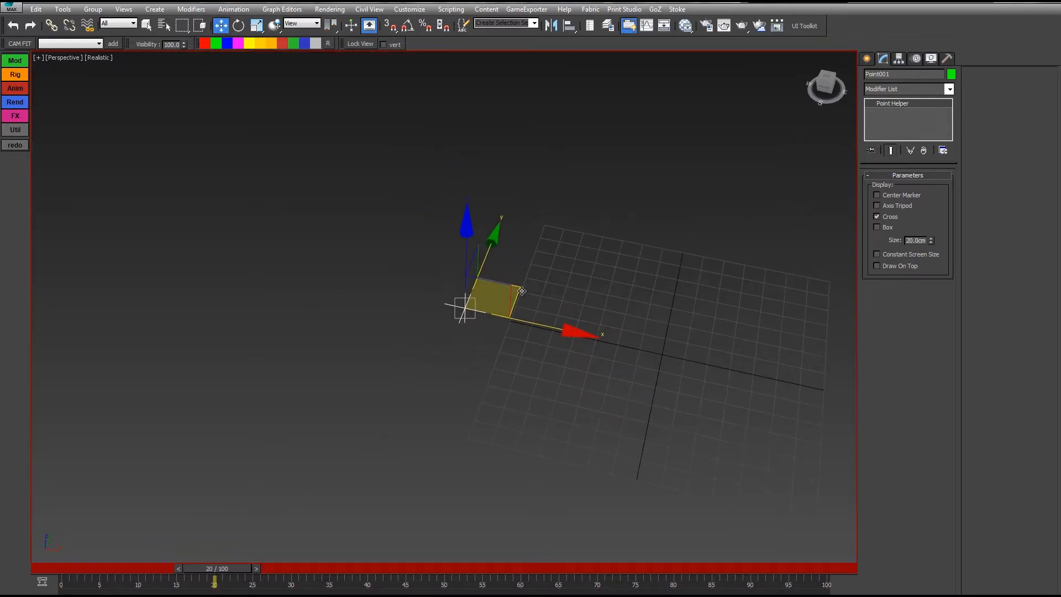
left_click_drag(521, 290, 456, 161)
left_click(375, 569)
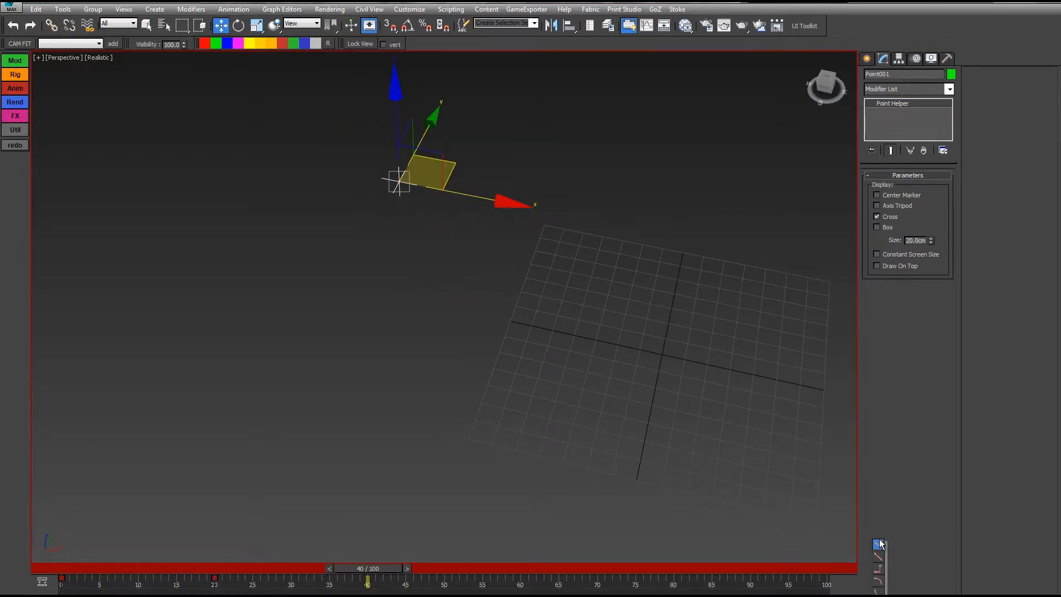
left_click_drag(444, 171, 276, 233)
- Select the trail, scrub back to frame 37 and widen its strip, displaying it with edged faces
left_click_drag(481, 211, 388, 298)
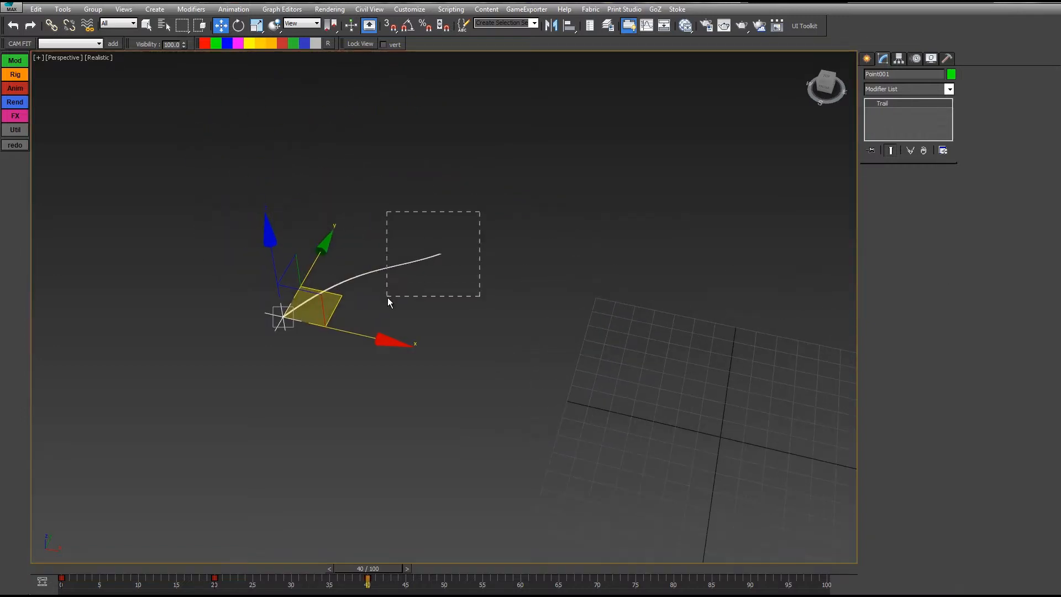
key("z")
left_click_drag(385, 580, 344, 476)
key("w")
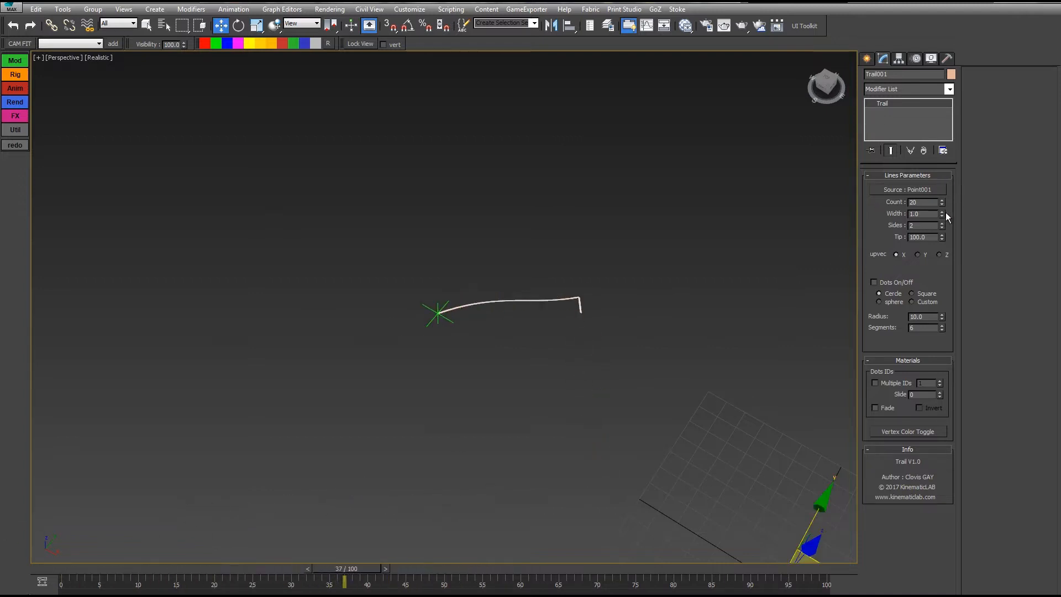
scroll(592, 310, "up", 5)
key("F3")
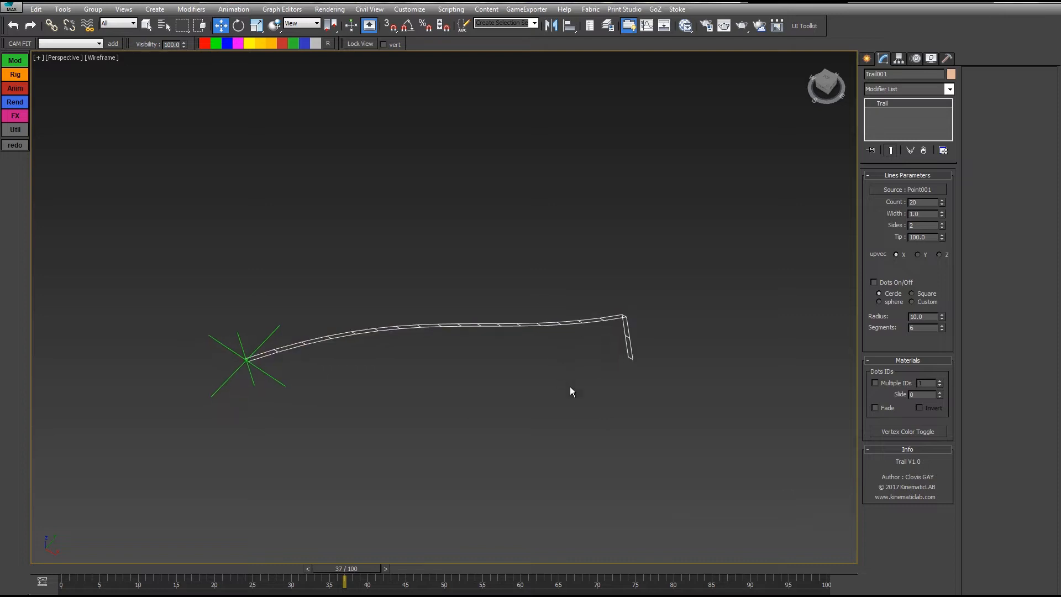
left_click_drag(943, 212, 930, 176)
key("F3")
middle_click_drag(670, 336, 547, 398, "alt")
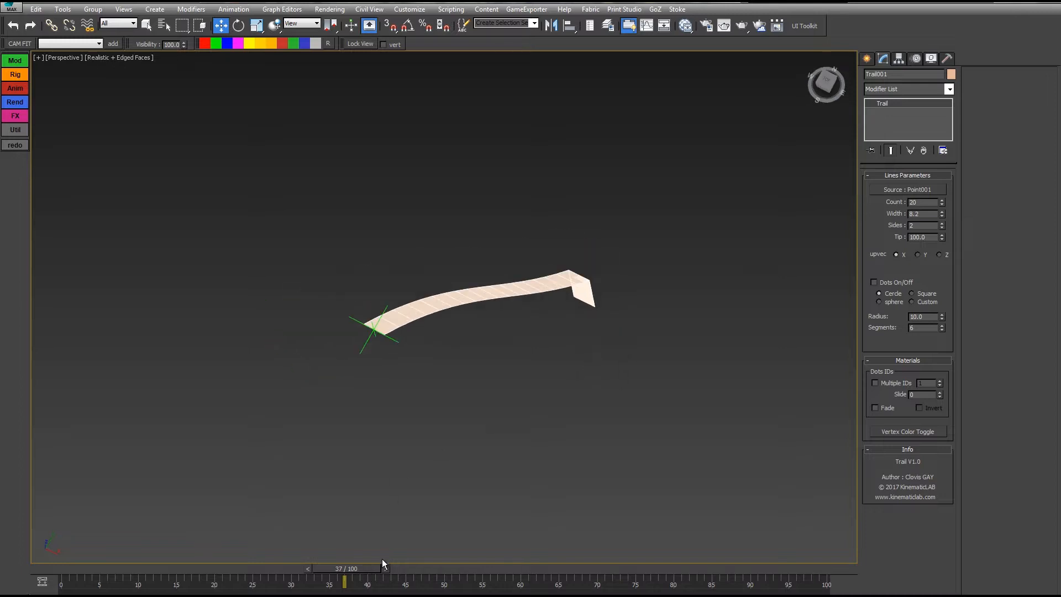
- Set the trail's width to 14.6 and its count to 4
left_click_drag(376, 568, 349, 492)
key("w")
left_click_drag(942, 215, 918, 206)
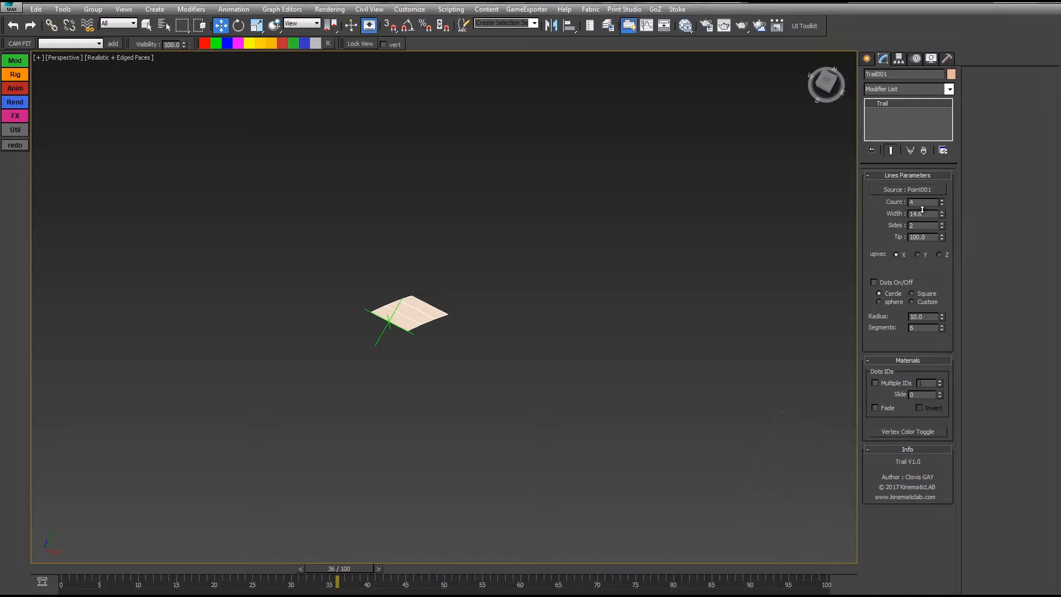
- Raise the trail's count to 53 and scrub the timeline to preview the longer strip
left_click_drag(345, 573, 412, 514)
left_click_drag(943, 202, 942, 181)
scroll(537, 373, "down", 3)
left_click_drag(391, 572, 524, 423)
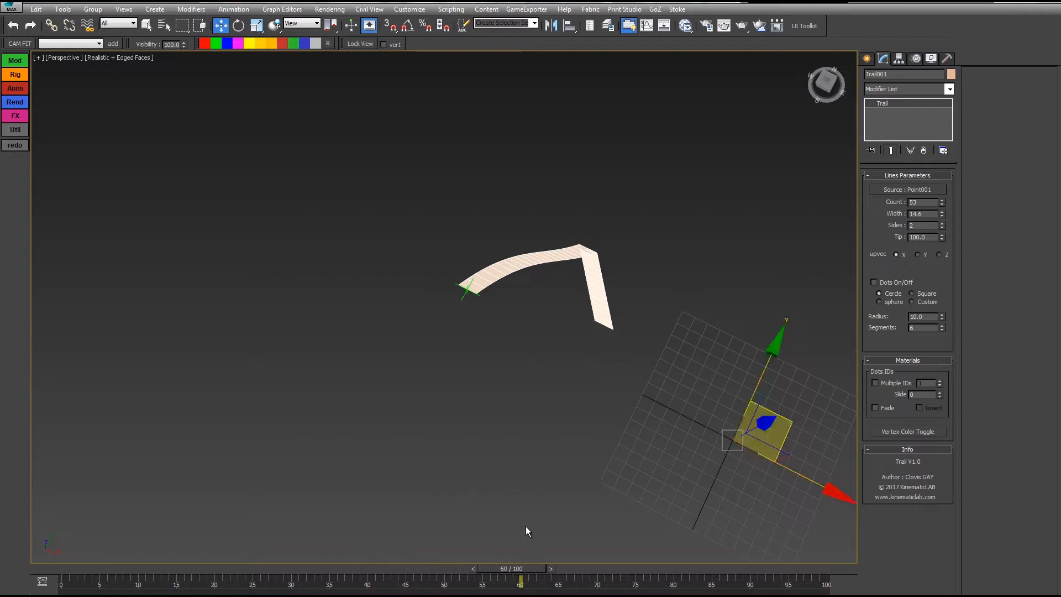
left_click_drag(520, 575, 669, 486)
- Key a new position for the point helper at frame 67 with Auto Key, then preview the motion at frame 56
left_click_drag(663, 564, 575, 445)
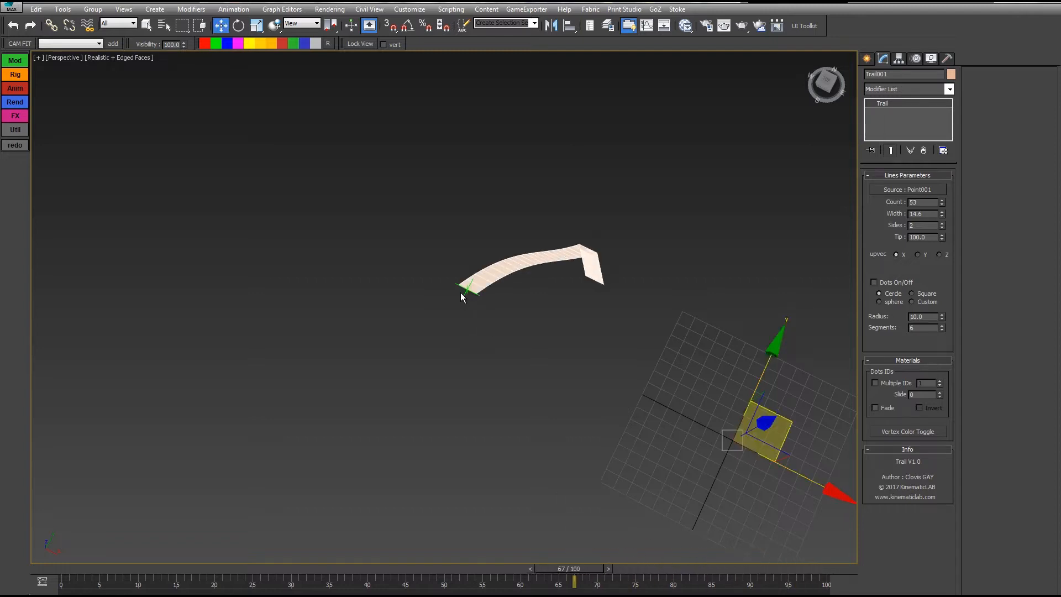
left_click(461, 293)
key("n")
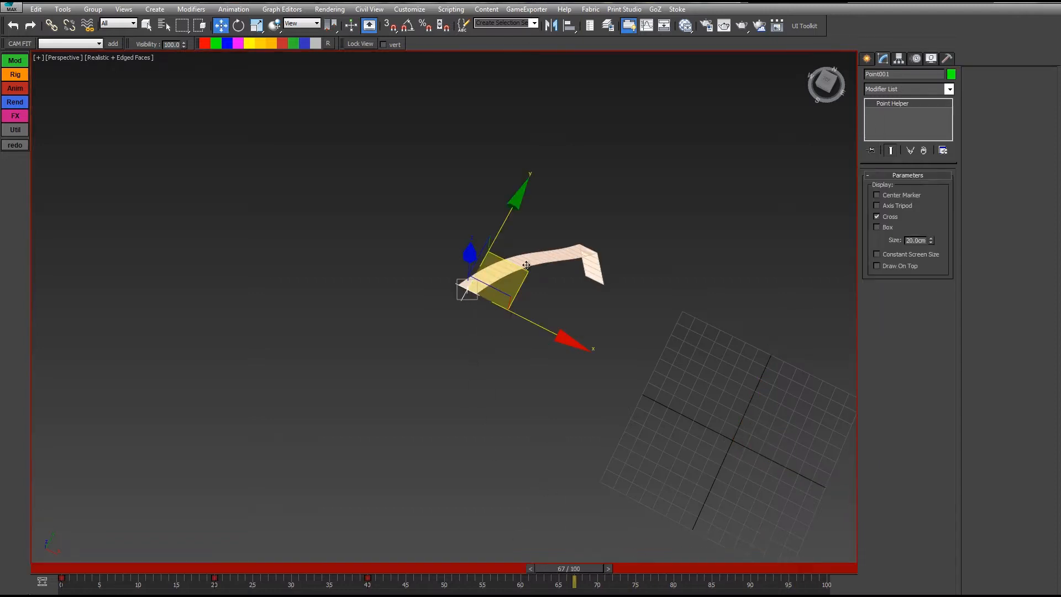
left_click_drag(526, 267, 588, 444)
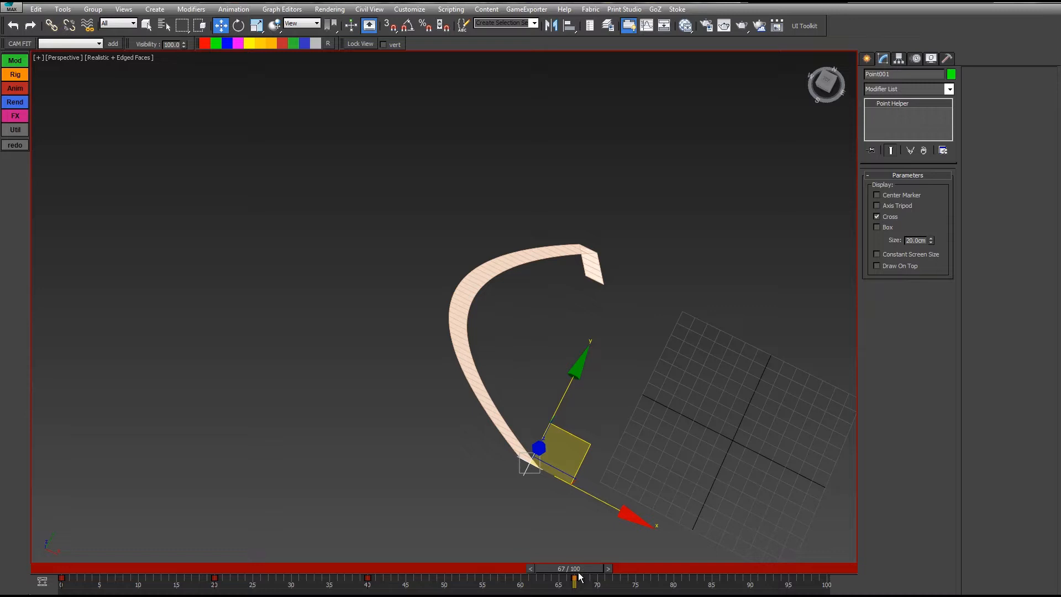
left_click_drag(579, 578, 497, 534)
key("n")
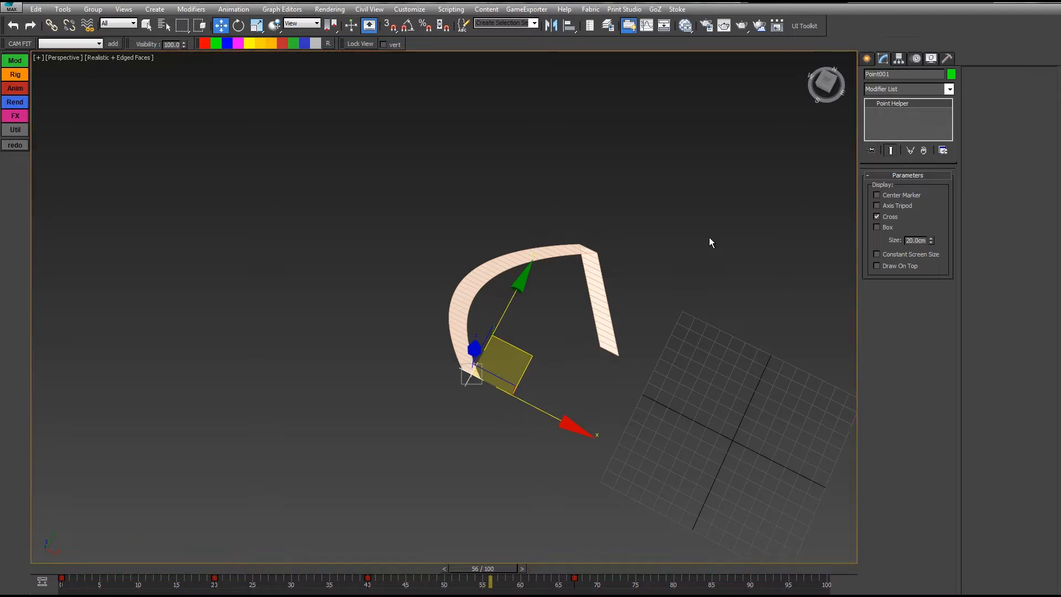
- Select the trail and set its count to 36 and width to 30.7
left_click_drag(692, 240, 586, 304)
left_click_drag(942, 208, 894, 155)
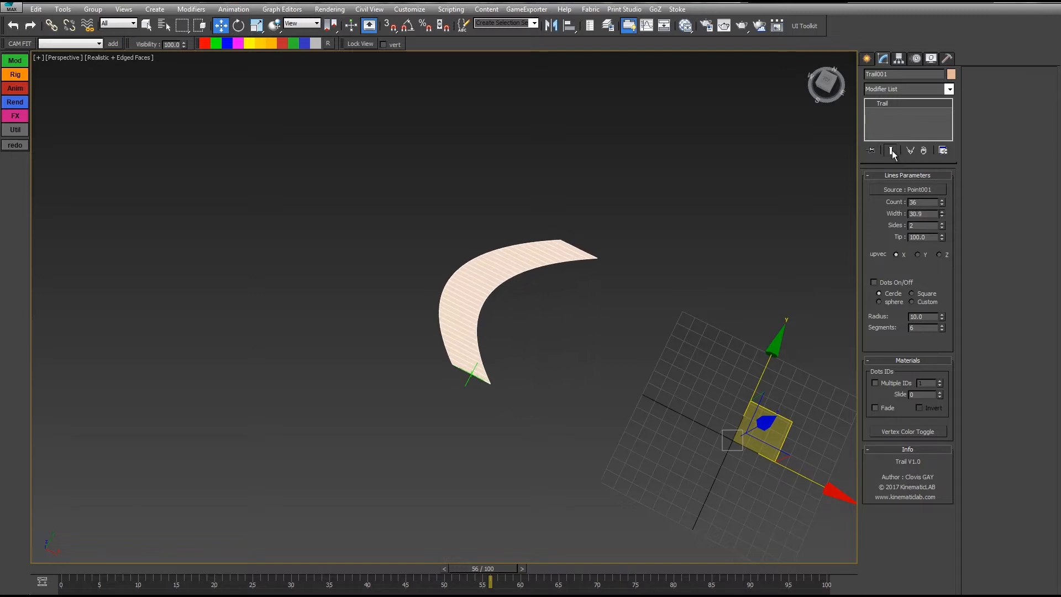
middle_click_drag(548, 308, 599, 285)
scroll(599, 285, "up", 4)
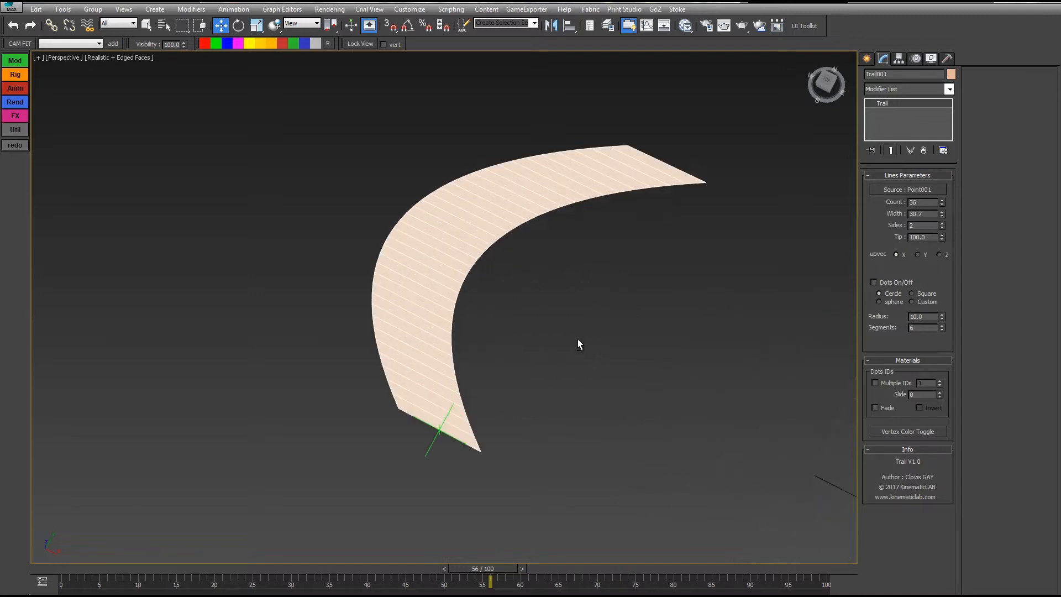
middle_click_drag(578, 339, 589, 295, "alt")
scroll(609, 346, "down", 4)
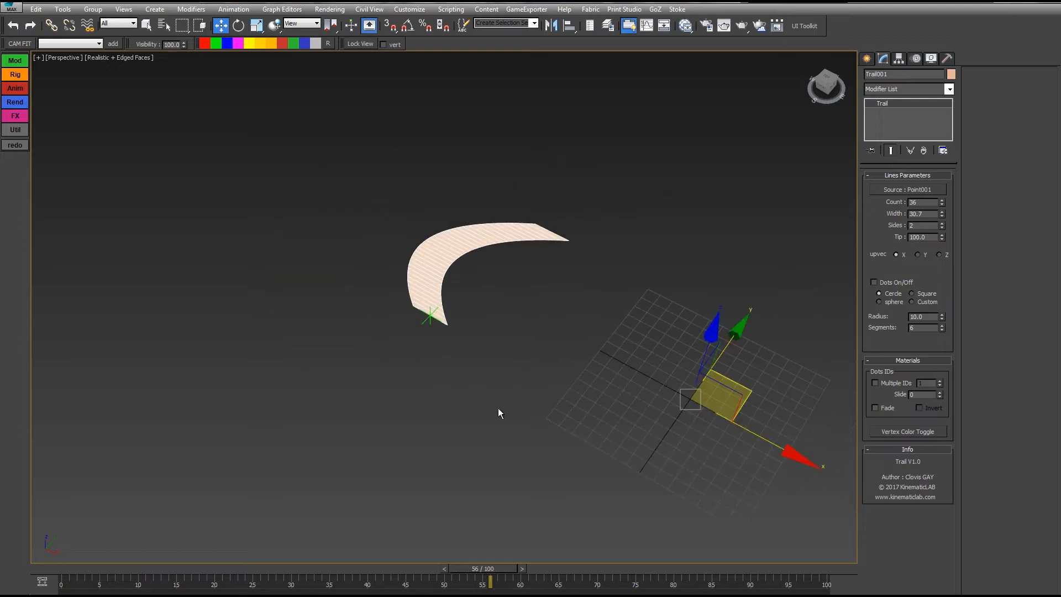
- Try the Z, Y and X up vectors on the trail, comparing the strip's orientation at frame 73
left_click(939, 254)
middle_click_drag(705, 287, 952, 268, "alt")
left_click_drag(482, 572, 620, 492)
left_click(922, 255)
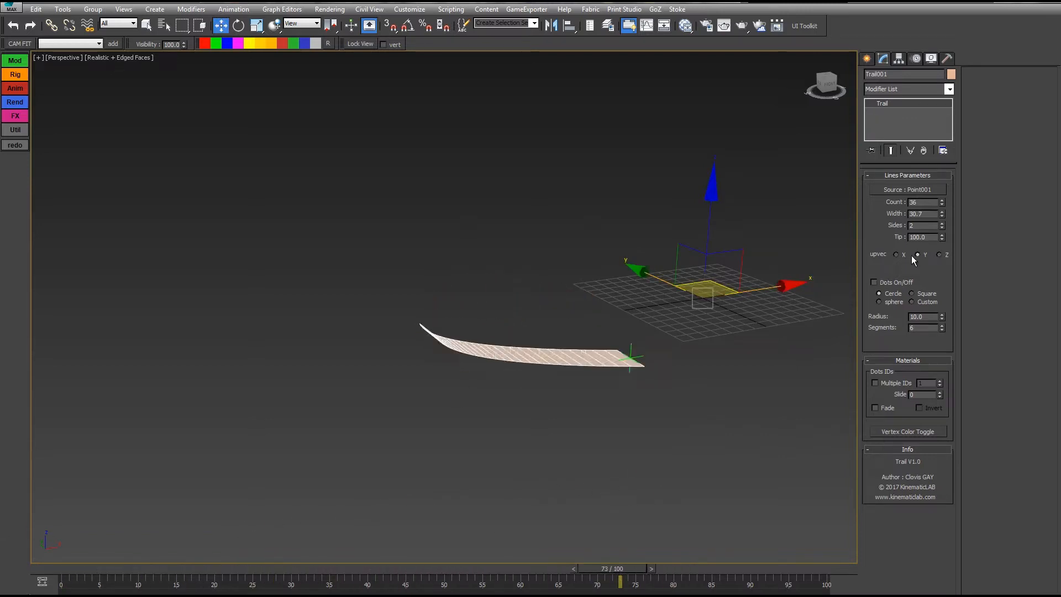
middle_click_drag(437, 381, 486, 364, "alt")
left_click(897, 255)
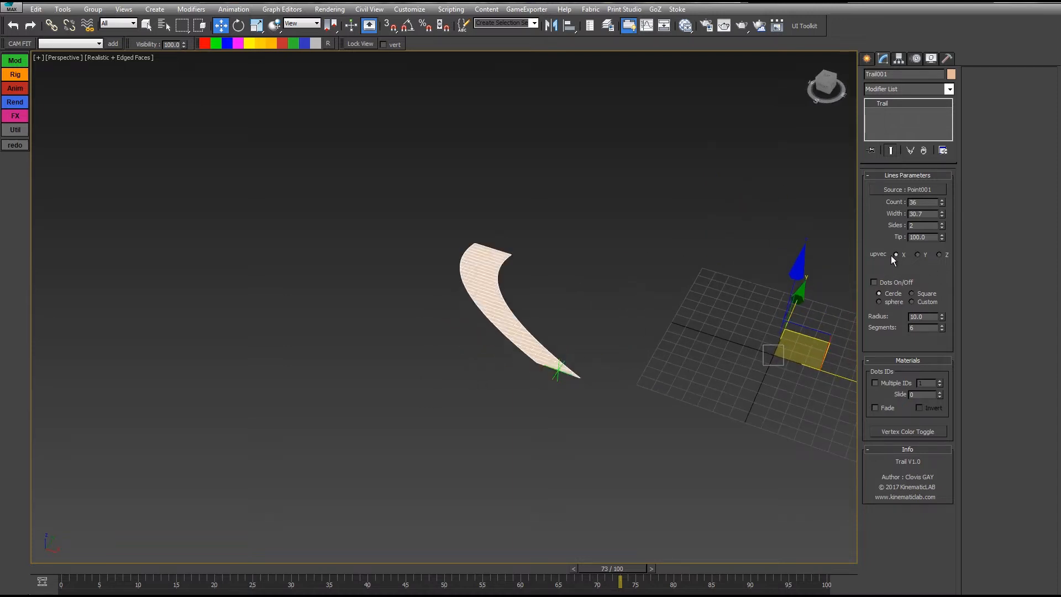
middle_click_drag(658, 293, 636, 298, "alt")
- Set the trail's up vector to Z and scrub the animation to frames 61 and 75
left_click(940, 254)
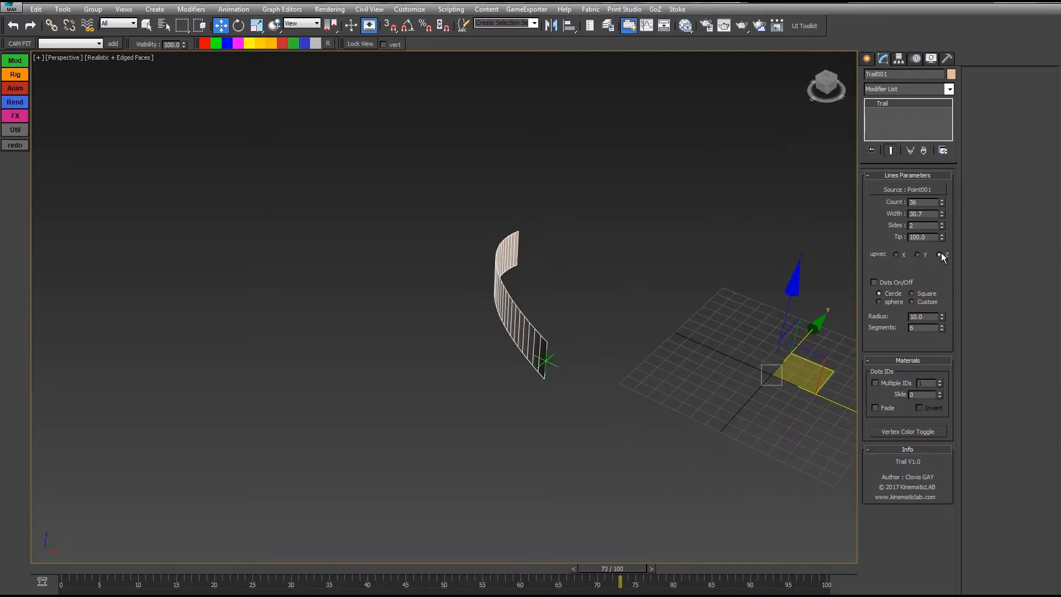
left_click_drag(587, 568, 623, 232)
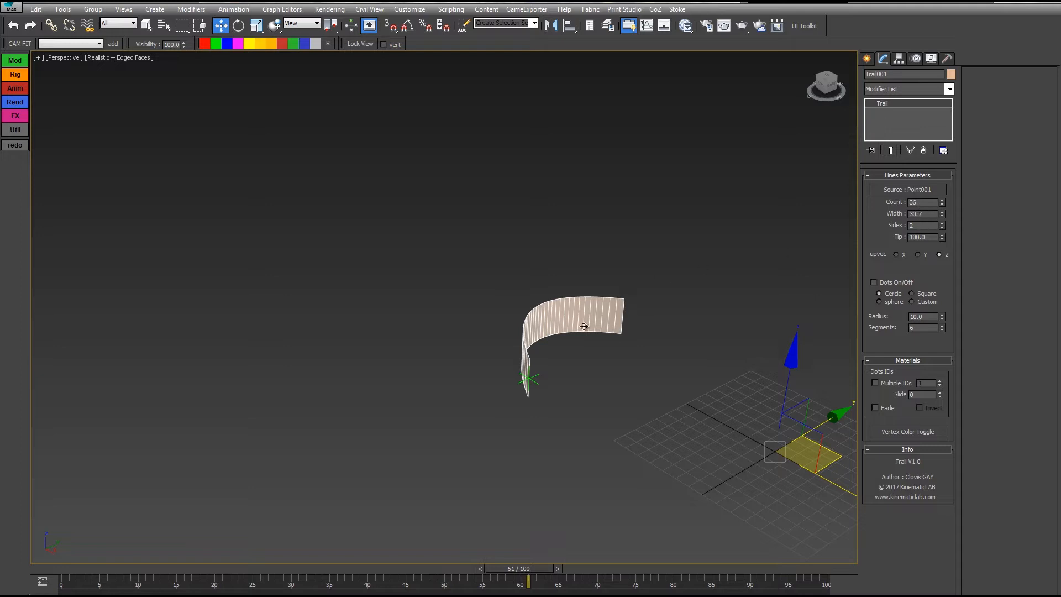
middle_click_drag(583, 326, 640, 295)
scroll(640, 310, "up", 3)
middle_click_drag(608, 333, 644, 388, "alt")
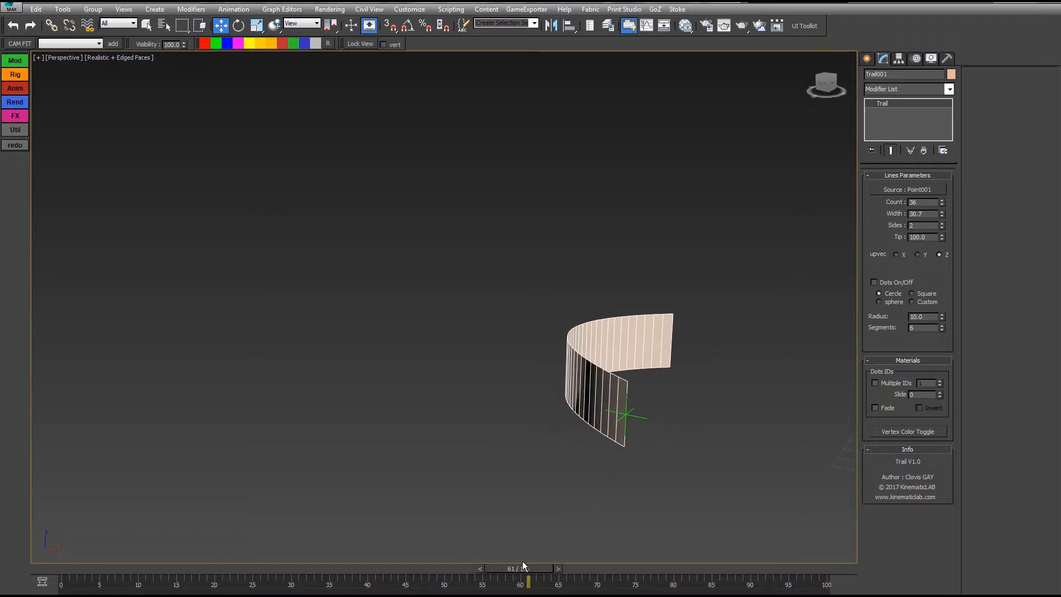
left_click_drag(522, 569, 658, 500)
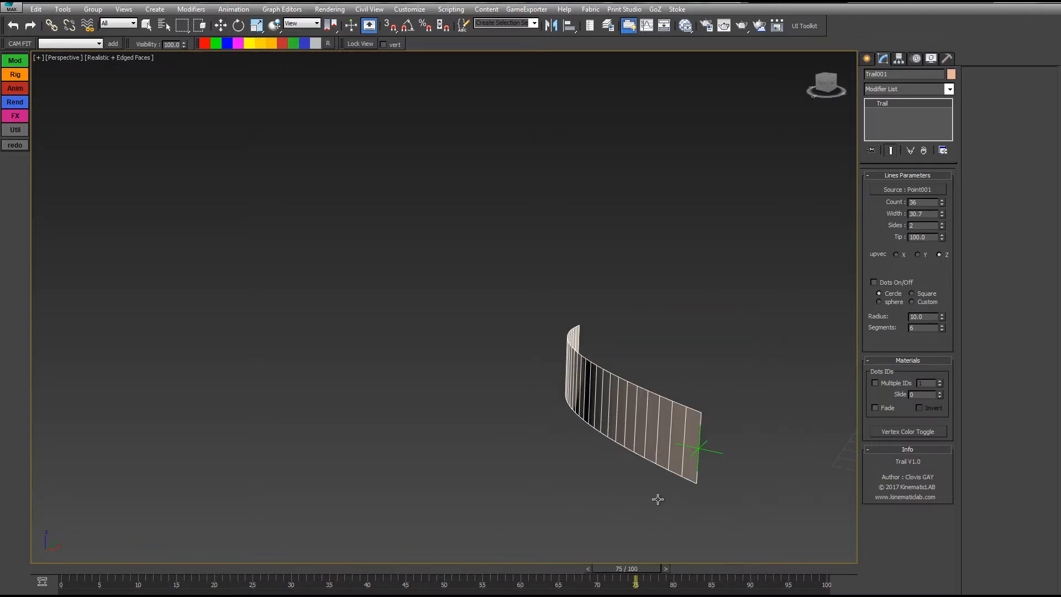
- Set the trail's sides to 3 and its up vector to Y
left_click(944, 224)
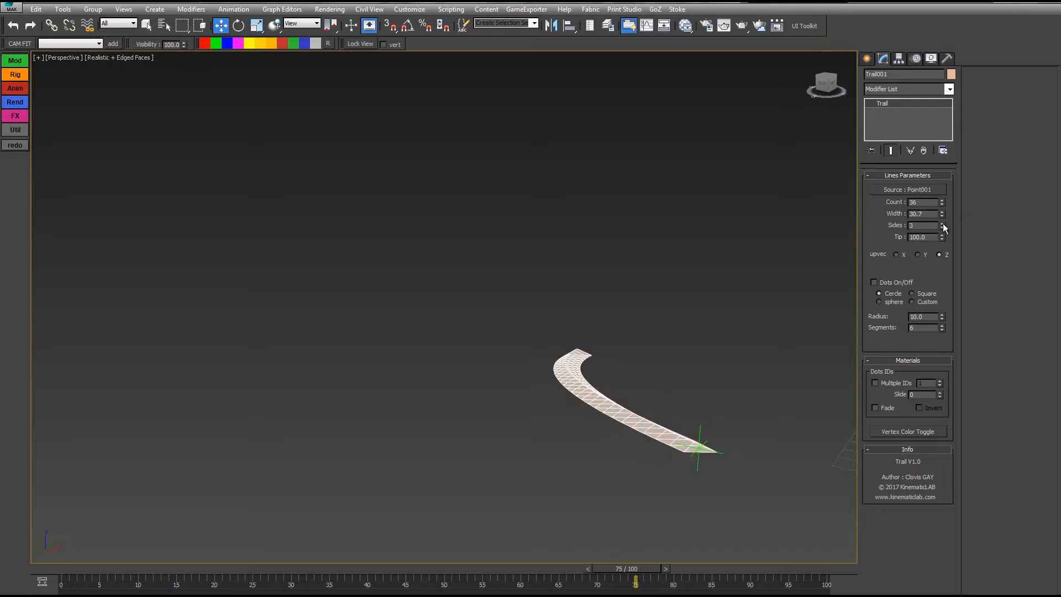
left_click(918, 255)
middle_click_drag(597, 381, 836, 293, "alt")
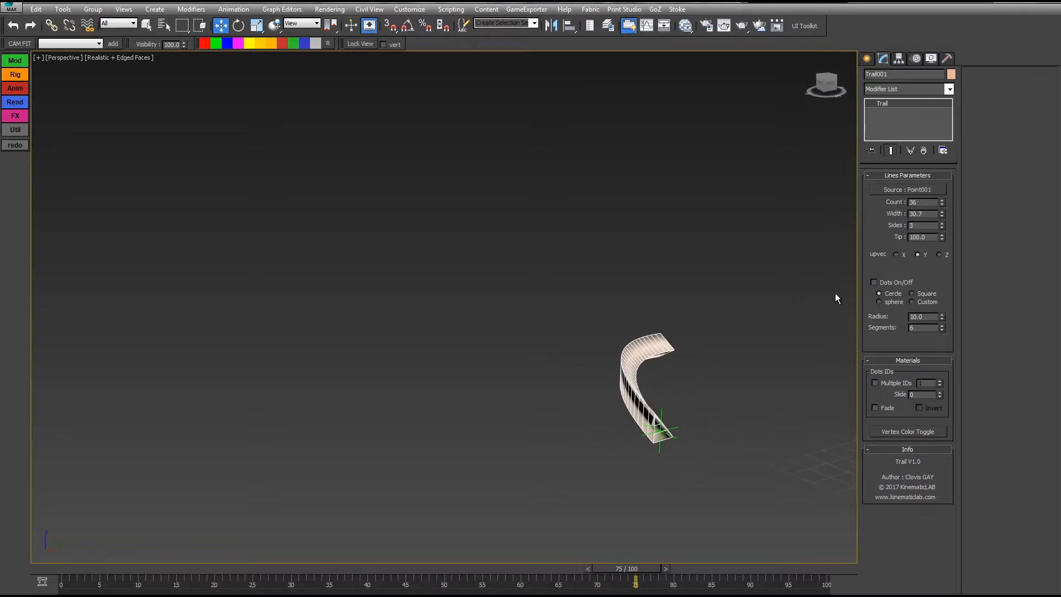
- Set the trail's up vector to X and its sides to 17, and scrub the animation to frame 22
left_click(897, 255)
middle_click_drag(694, 398, 697, 406, "alt")
left_click_drag(943, 224, 940, 221)
left_click_drag(591, 567, 282, 534)
key("w")
middle_click_drag(808, 369, 453, 539, "alt")
left_click_drag(303, 572, 238, 568)
key("w")
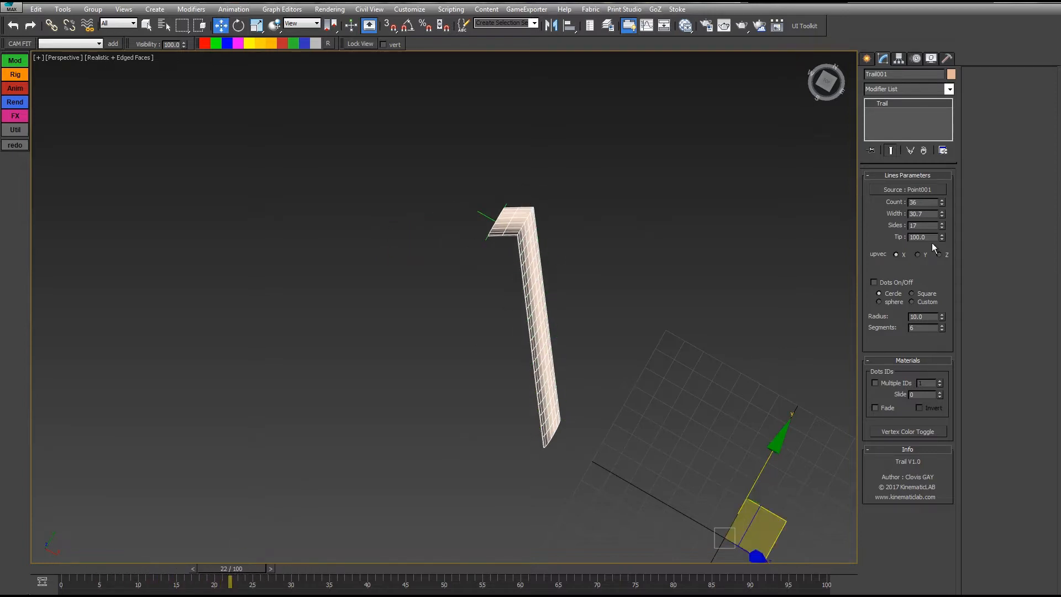
- Set the trail's sides to 2 and up vector to Y, and try rotating the point helper at frame 22
right_click(943, 225)
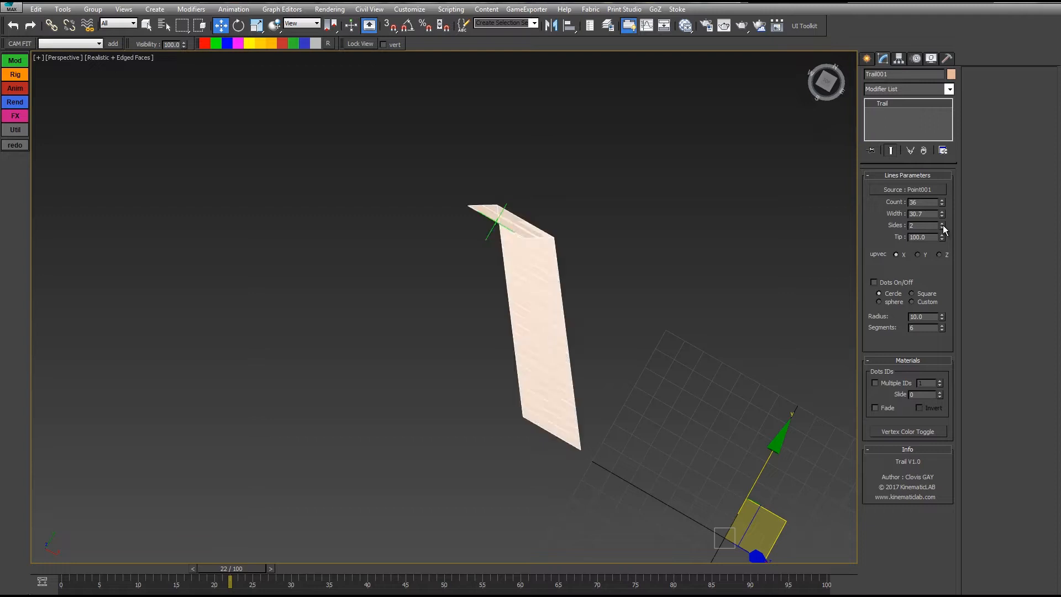
left_click(918, 255)
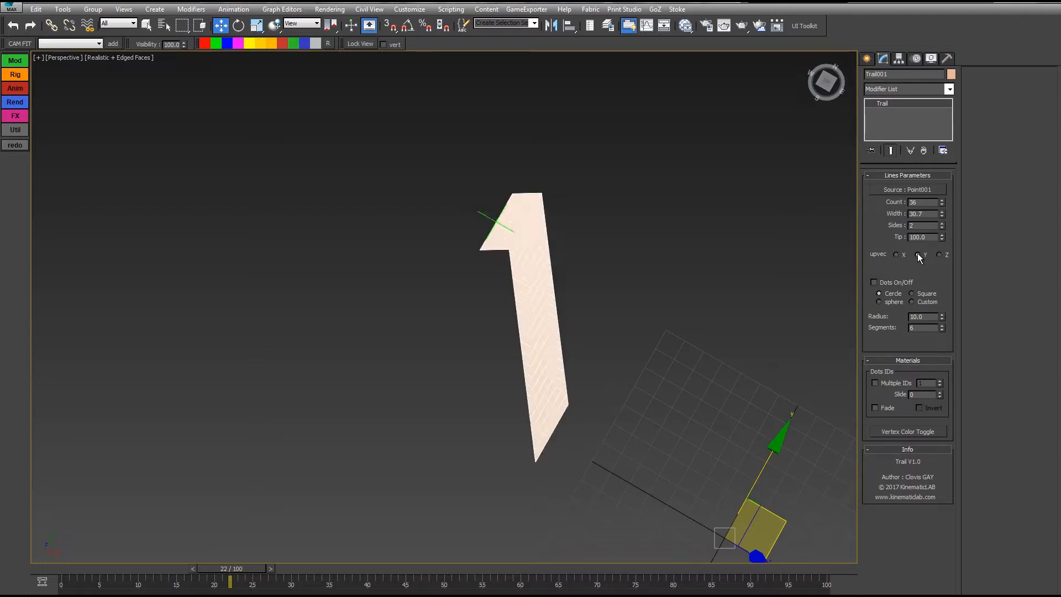
left_click(487, 224)
key("e")
left_click_drag(539, 316, 563, 255)
key("w")
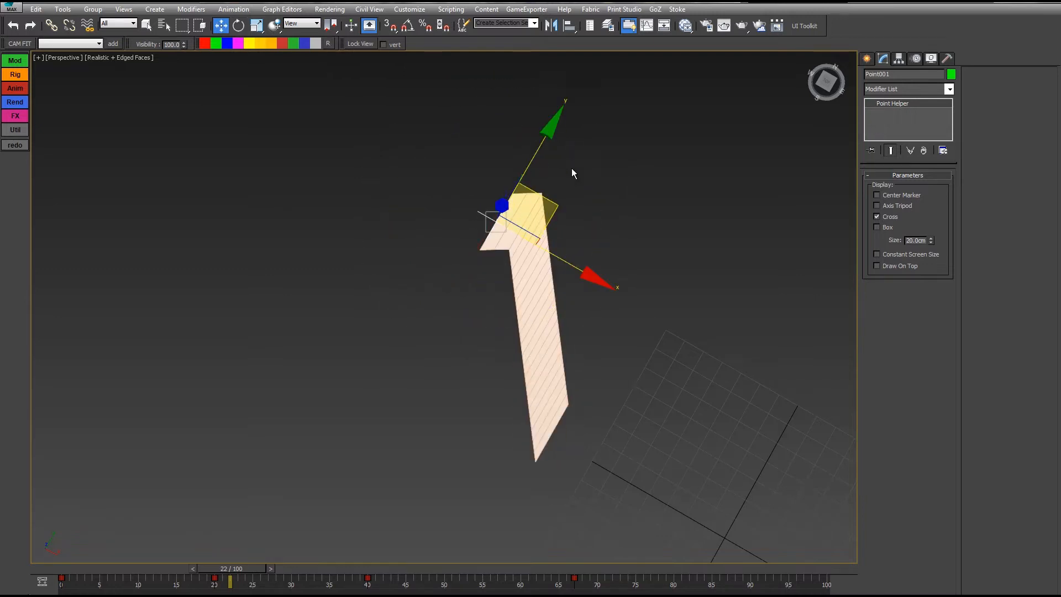
- Select the trail and raise its sides to 8
left_click(532, 266)
left_click(942, 223)
left_click(942, 223)
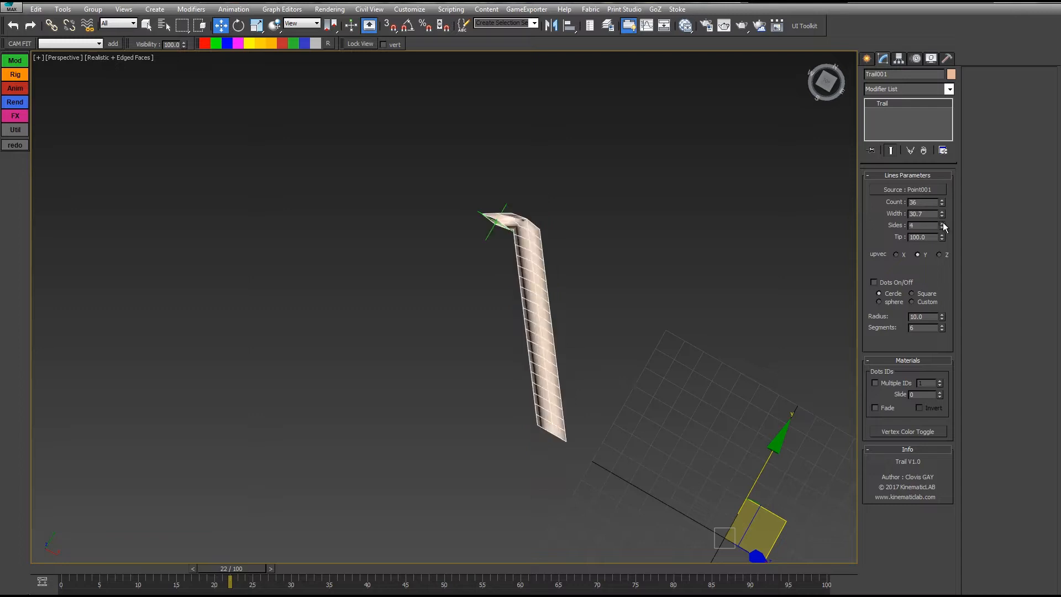
left_click(943, 223)
left_click(943, 222)
left_click(943, 223)
left_click(943, 223)
middle_click_drag(628, 299, 514, 214, "alt")
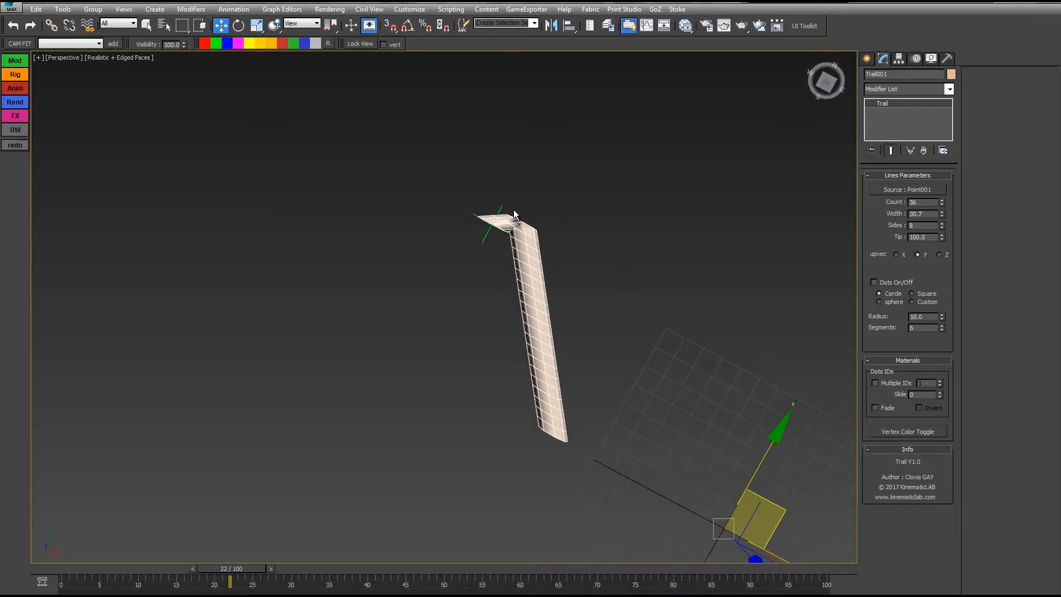
- Try rotating the point helper about its Z axis at frame 22
left_click(509, 214)
key("e")
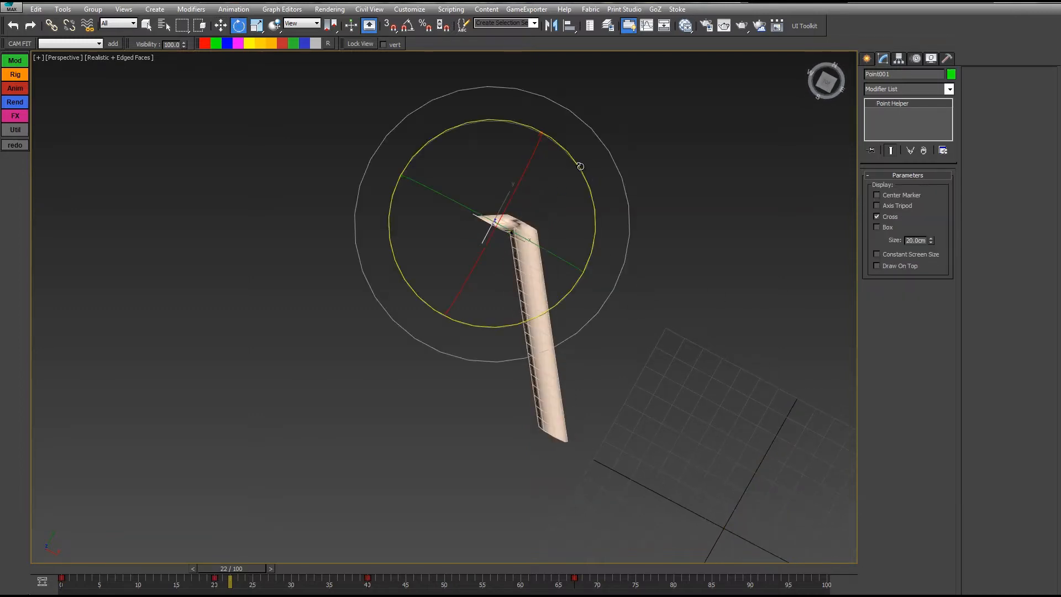
left_click_drag(580, 166, 556, 207)
right_click(555, 208)
- Turn on Auto Key at frame 40 and keyframe a rotation of the point helper about its Z axis
left_click_drag(226, 574, 57, 570)
left_click_drag(283, 528, 539, 470)
middle_click_drag(536, 423, 552, 299)
key("e")
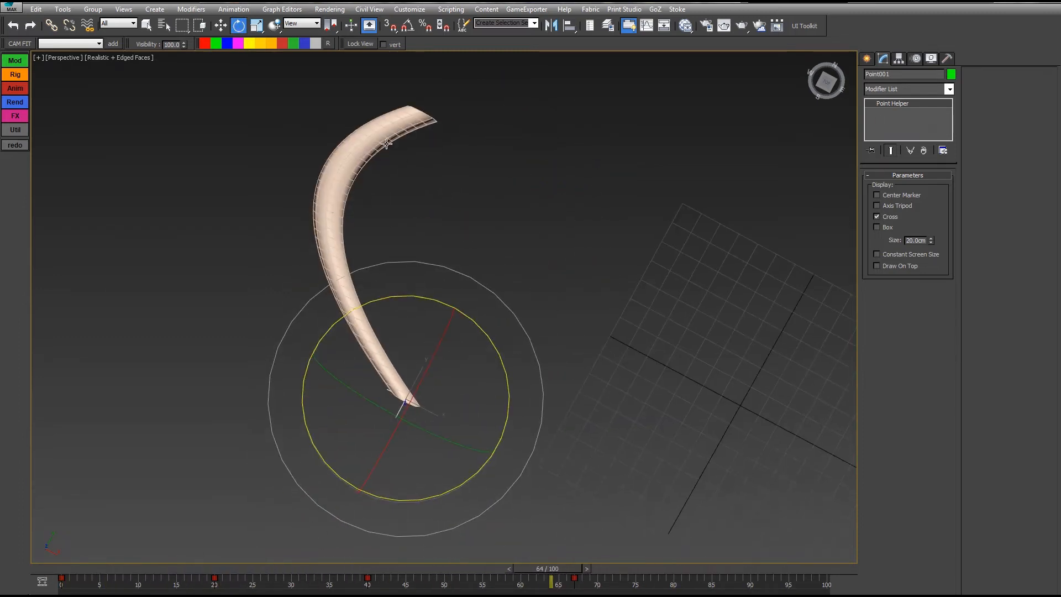
left_click_drag(557, 569, 379, 567)
key("n")
left_click_drag(405, 246, 412, 303)
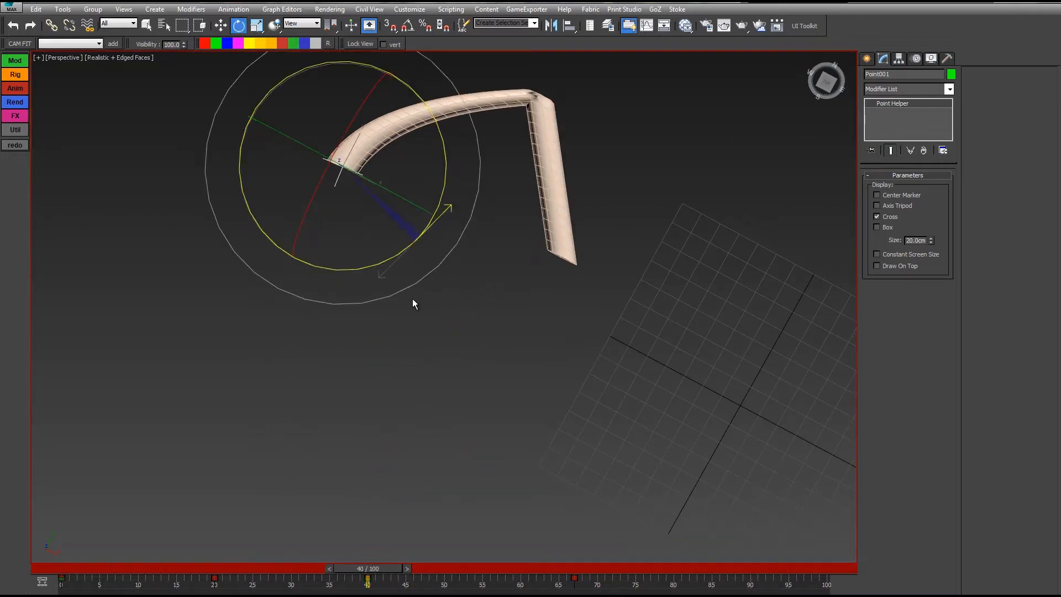
- Keyframe Z-axis rotations of the point helper at frames 67 and 20
left_click_drag(378, 568, 575, 568)
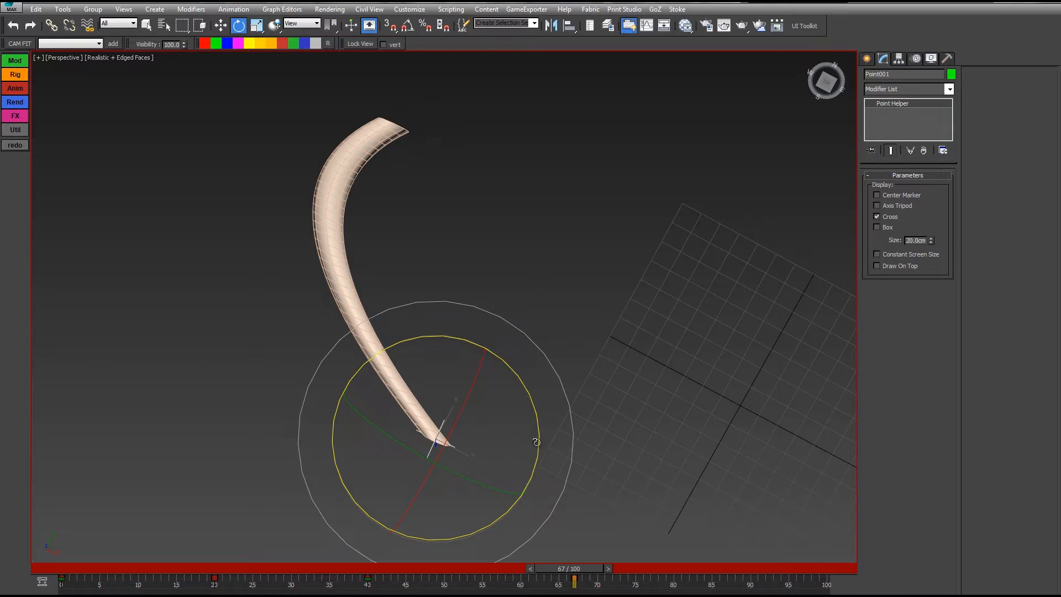
left_click_drag(536, 443, 539, 357)
left_click_drag(569, 568, 217, 563)
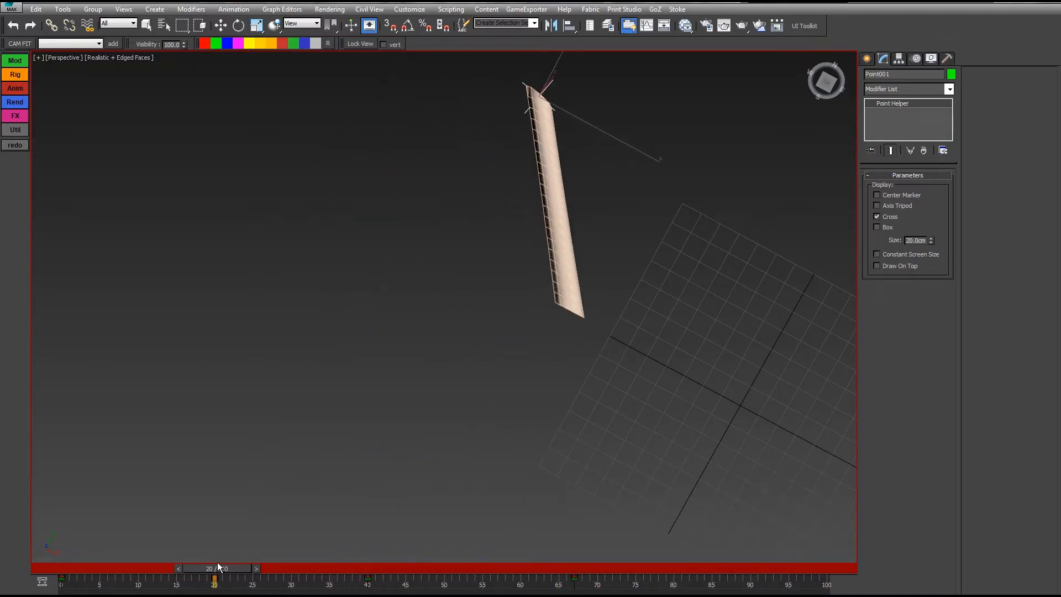
key("e")
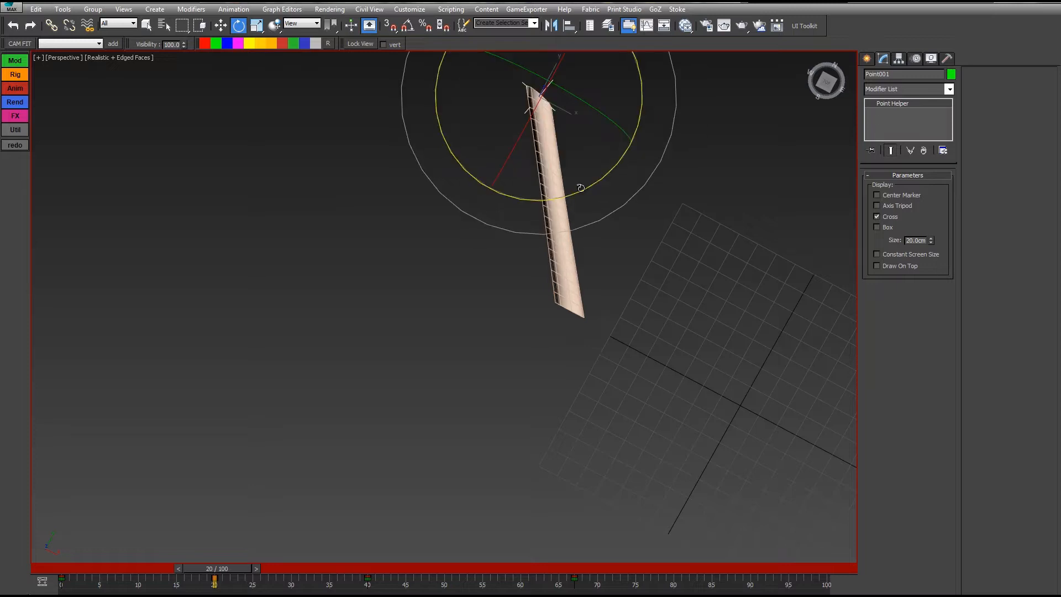
left_click_drag(604, 179, 655, 137)
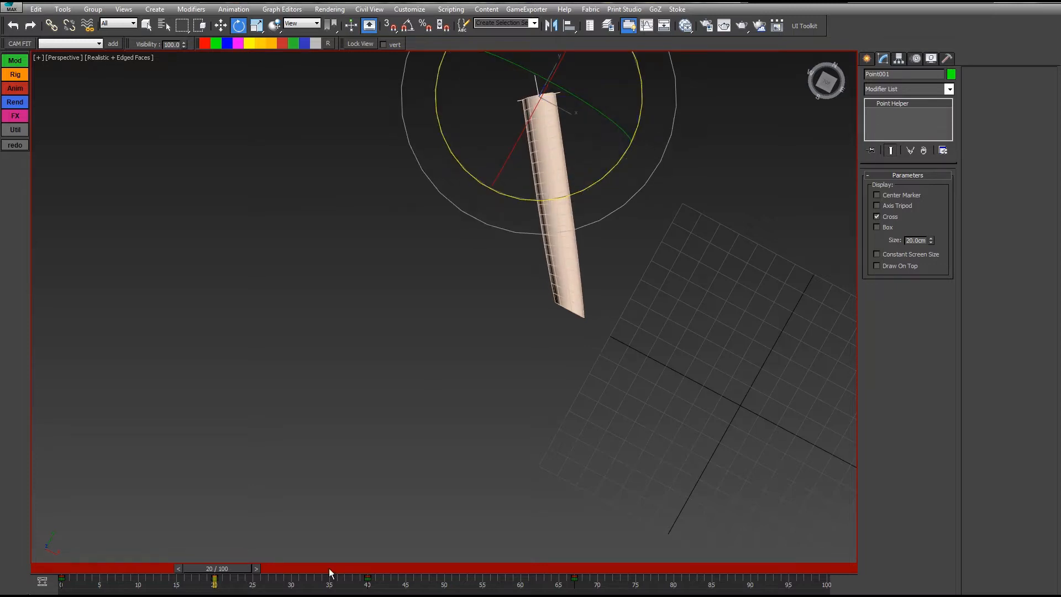
- Delete the point helper's key at frame 20 and keyframe a new position for it at that frame
left_click_drag(237, 573, 239, 538)
key("e")
left_click_drag(256, 591, 189, 590)
left_click_drag(586, 214, 405, 410)
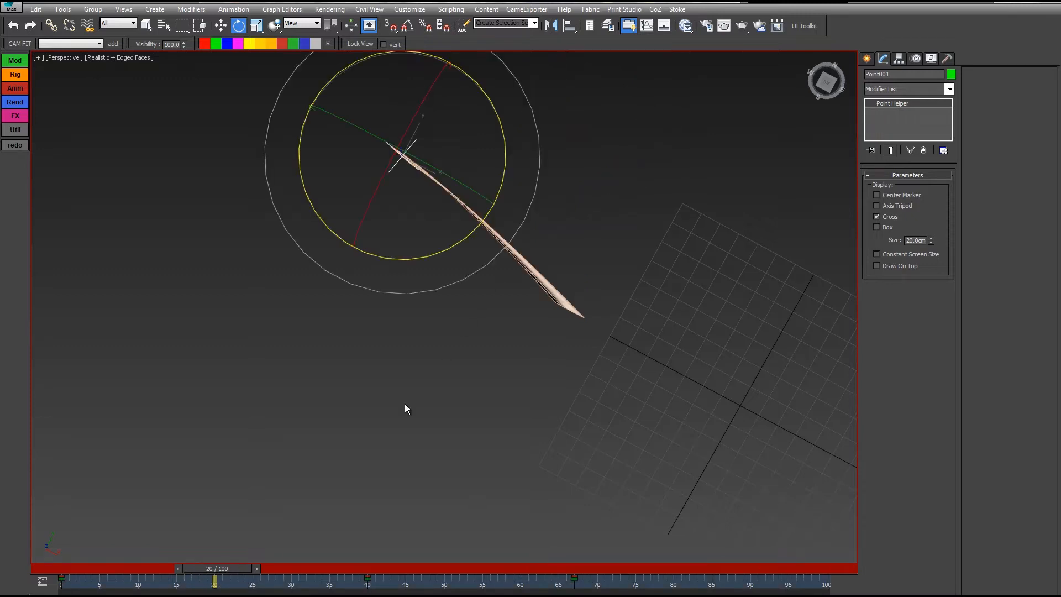
key("w")
left_click_drag(457, 132, 631, 79)
key("q")
mouse_move(228, 570)
left_mouse_down()
mouse_move(82, 569)
mouse_move(334, 553)
mouse_move(231, 559)
left_mouse_up()
key("w")
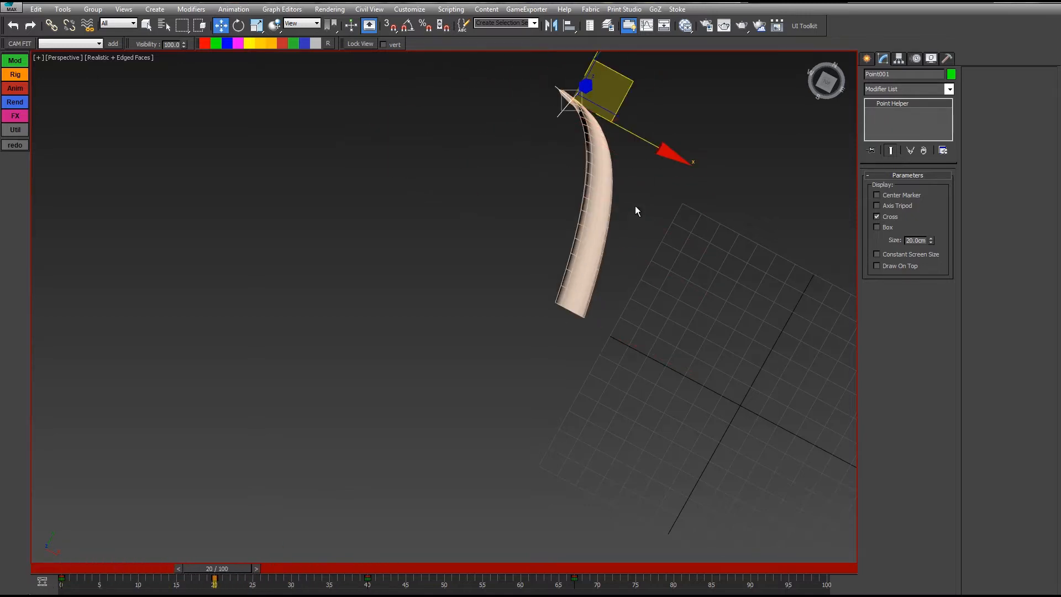
- Rotate the repositioned point helper about its Z axis at frame 20, and adjust its rotation at frames 40 and 67
key("e")
left_click_drag(650, 169, 699, 111)
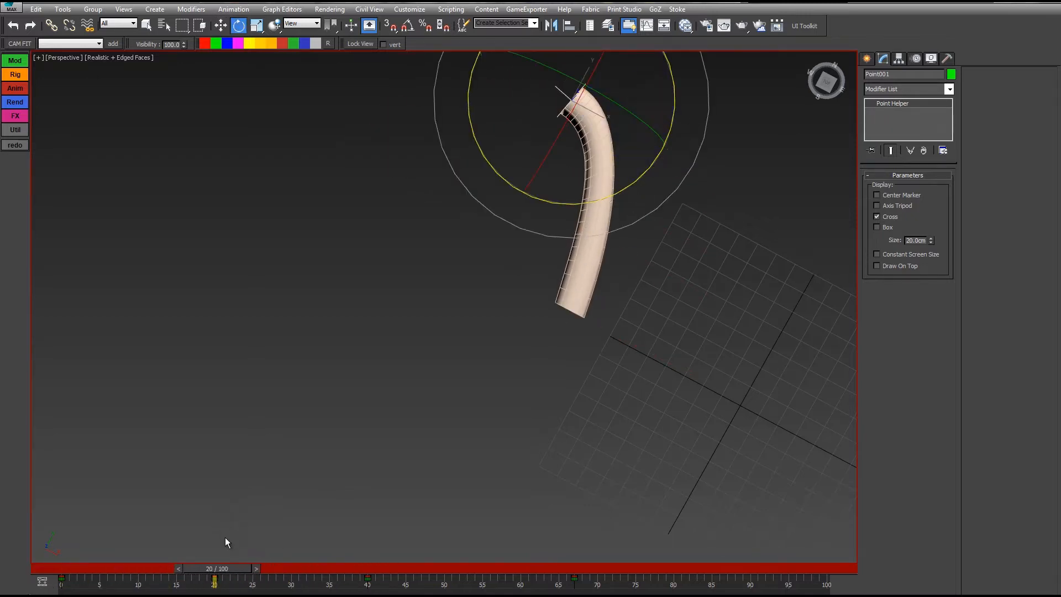
key("q")
left_click_drag(217, 568, 379, 517)
key("e")
left_click_drag(418, 227, 482, 84)
left_click_drag(369, 569, 579, 539)
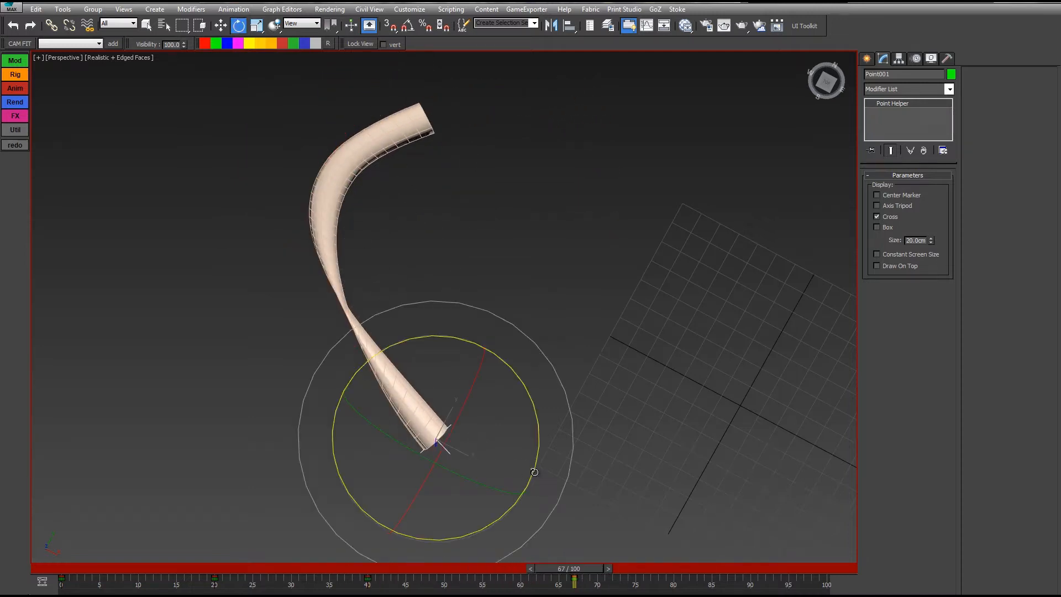
left_click_drag(534, 472, 544, 436)
- Return to frame 20 and keyframe a rotation of the point helper about the X axis
left_click_drag(586, 575, 245, 561)
key("e")
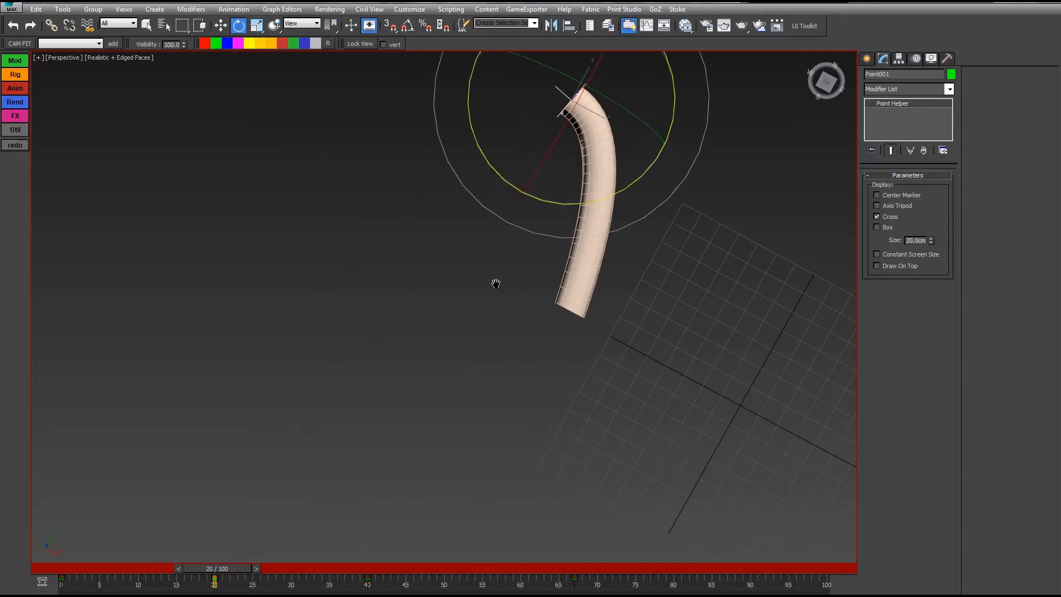
middle_click_drag(495, 282, 573, 114, "alt")
left_click_drag(575, 88, 685, 126)
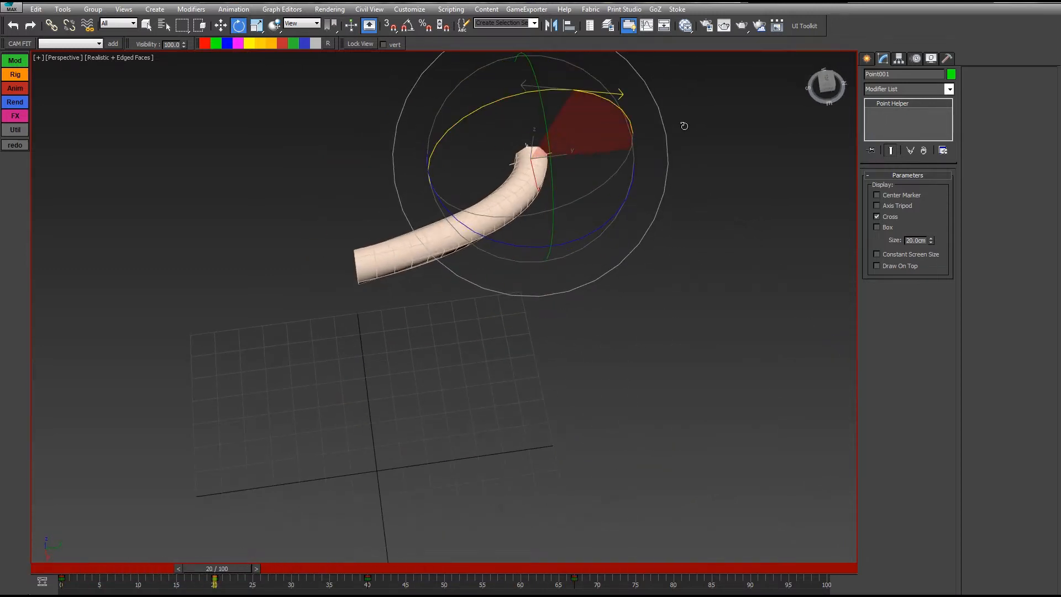
left_click_drag(740, 155, 482, 420)
- Try a Y-axis rotation of the point helper at frame 40 and keyframe a larger uniform scale for it there
left_click_drag(213, 577, 360, 566)
key("e")
middle_click_drag(475, 182, 490, 207)
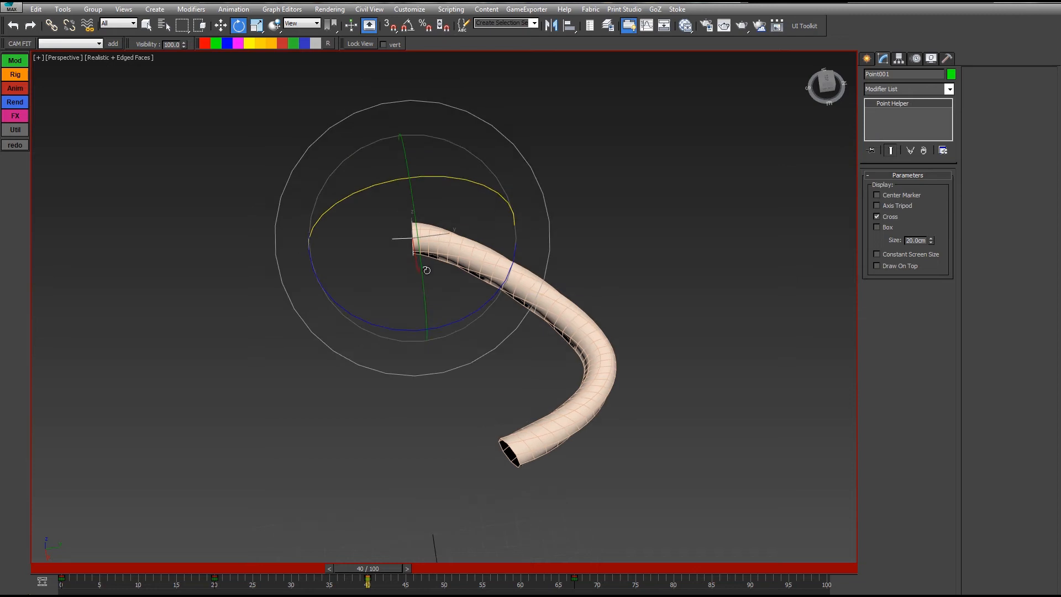
left_click_drag(422, 232, 401, 310)
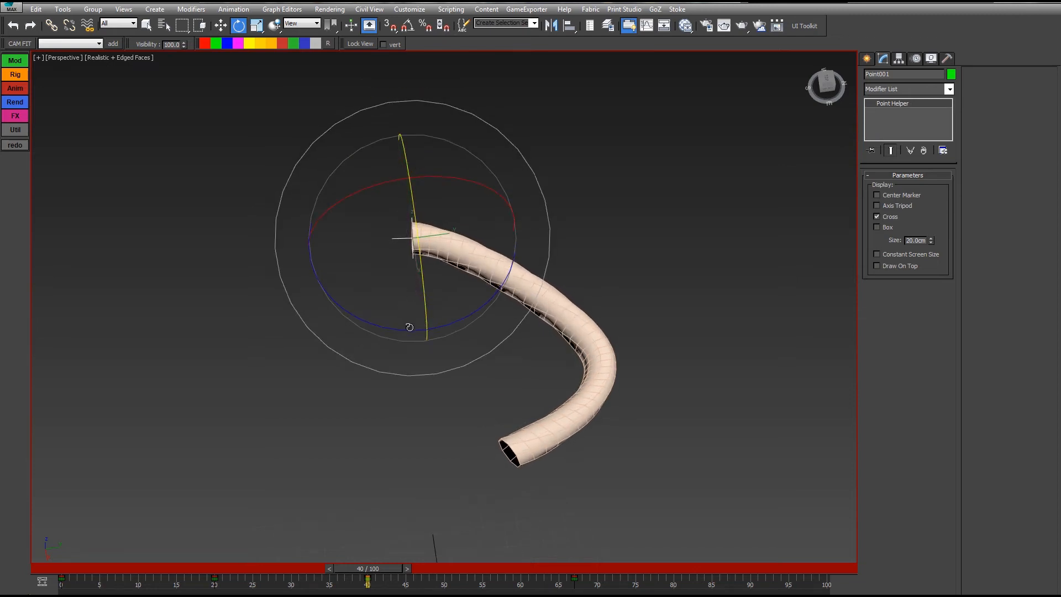
key("r")
left_click_drag(403, 250, 399, 146)
middle_click_drag(399, 166, 473, 125, "alt")
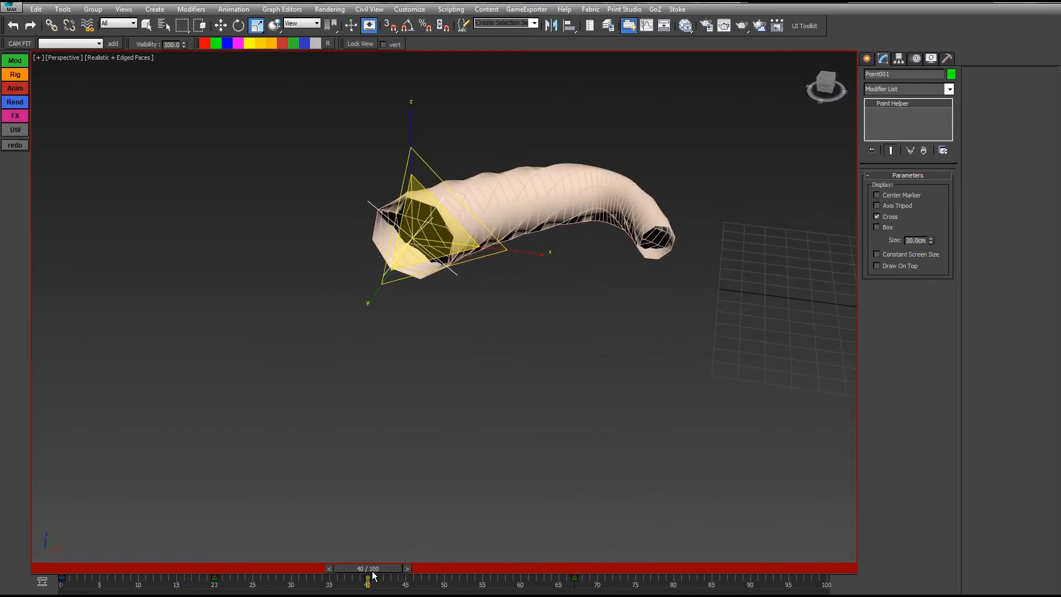
- Keyframe the point helper's scale at frame 67, scrub to frame 52 and turn off Auto Key
left_click_drag(372, 571, 534, 177)
left_click_drag(562, 569, 626, 495)
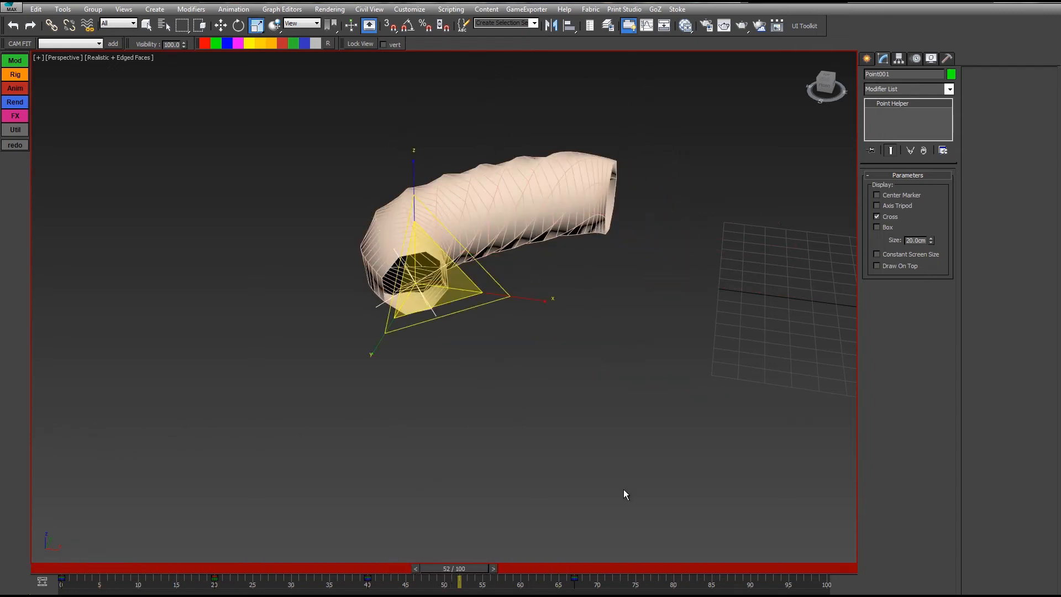
key("n")
- Select the trail, set its tip to 0.1 and scrub the animation to frame 44 to check the taper
left_click_drag(676, 121, 571, 182)
middle_click_drag(593, 241, 717, 283, "alt")
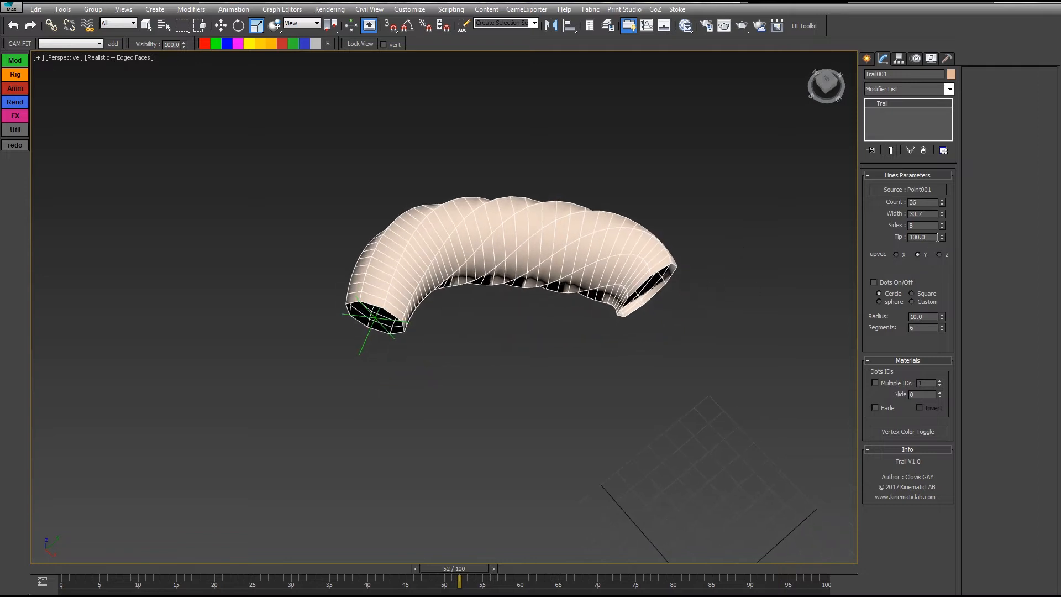
left_click_drag(937, 237, 563, 366)
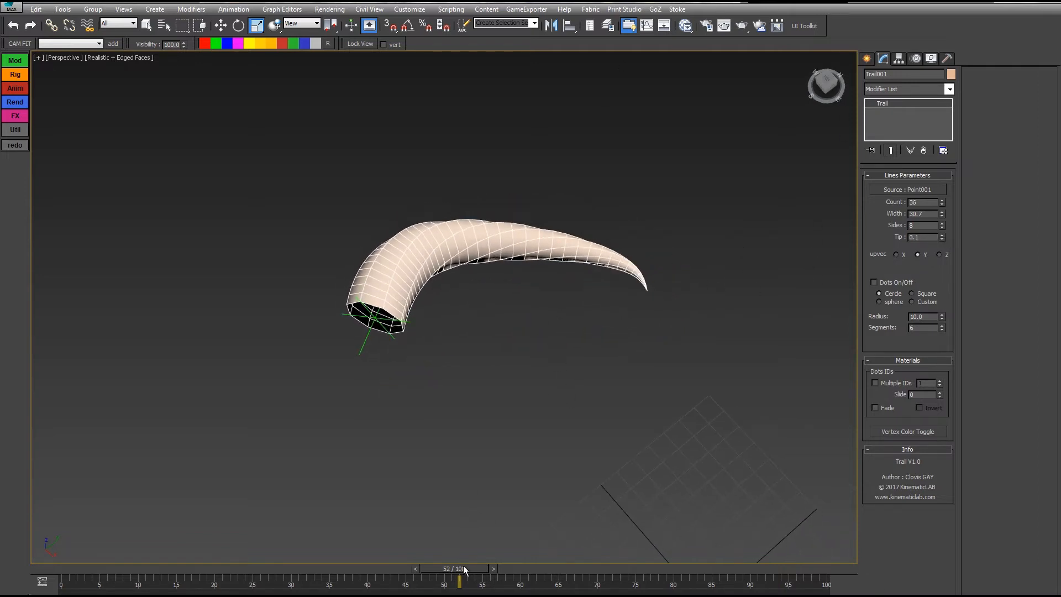
left_click_drag(464, 565, 628, 321)
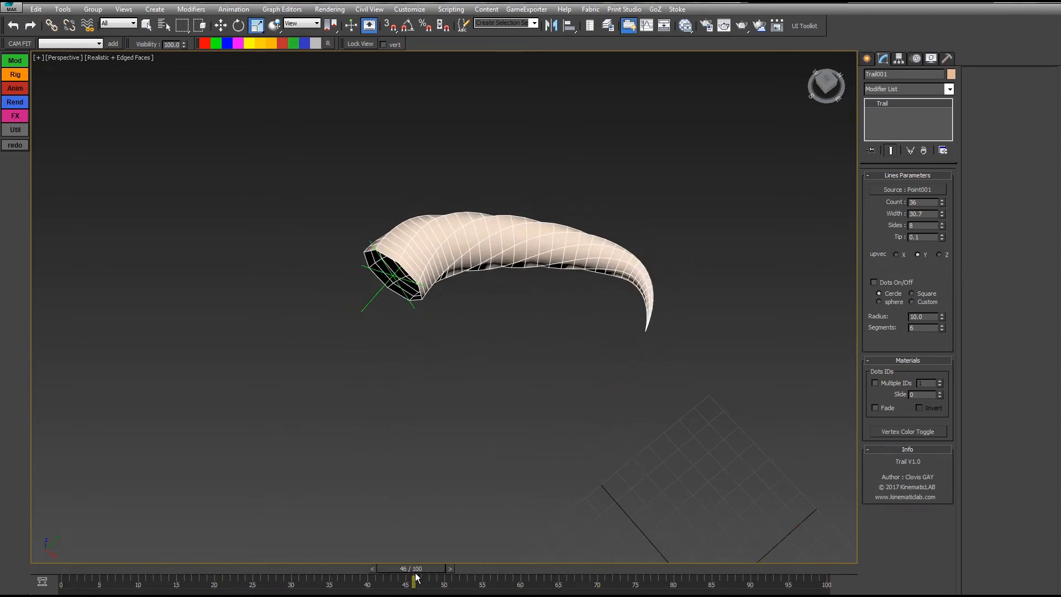
left_click_drag(416, 577, 426, 474)
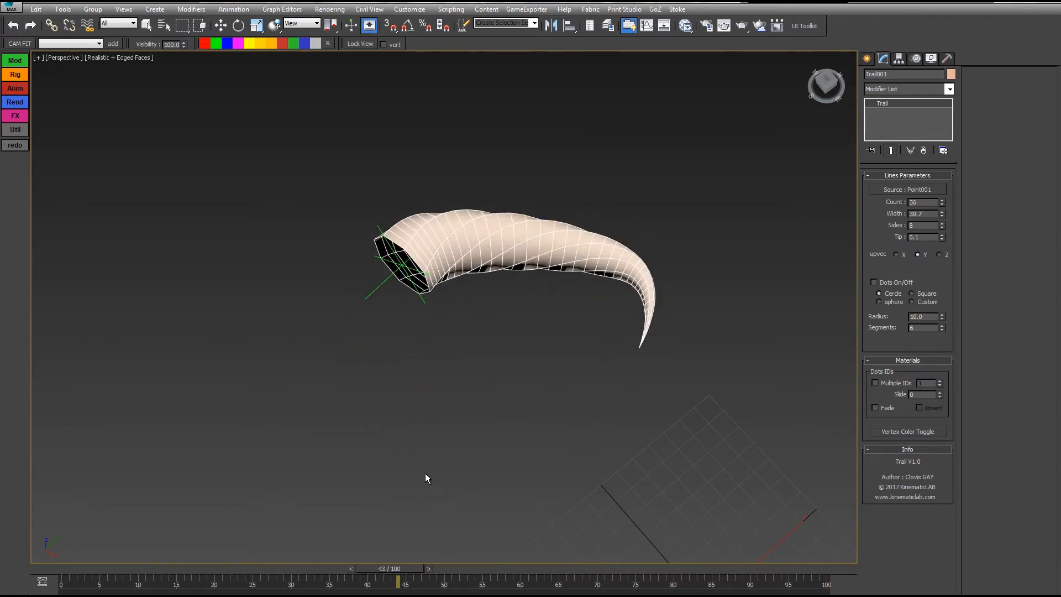
- Set the trail's sides to 2 and its up vector to X, and move the animation to frame 40
left_click(942, 227)
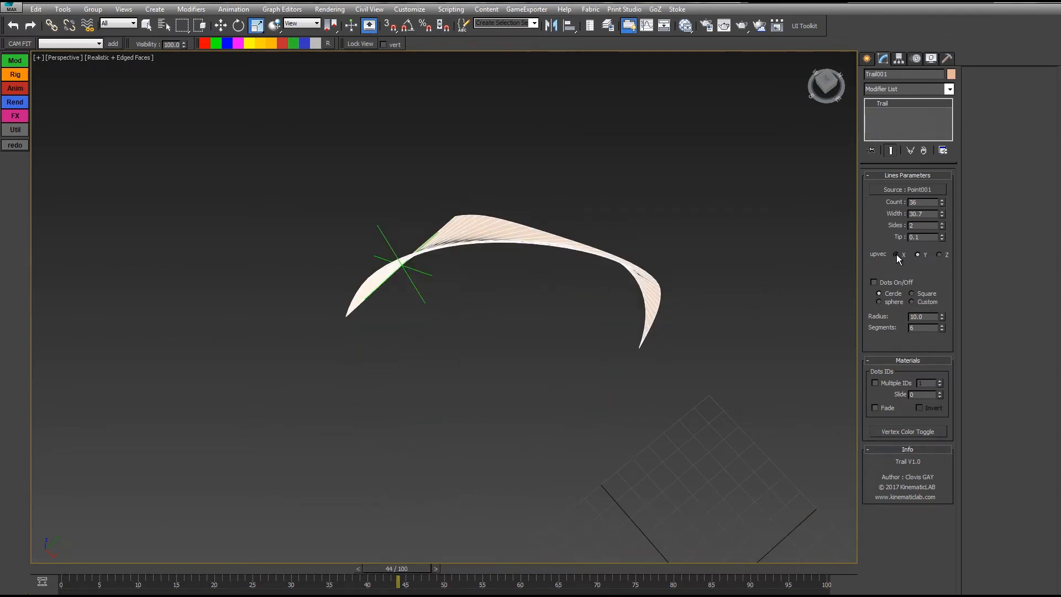
left_click(918, 255)
left_click(897, 254)
middle_click_drag(635, 313, 589, 355, "alt")
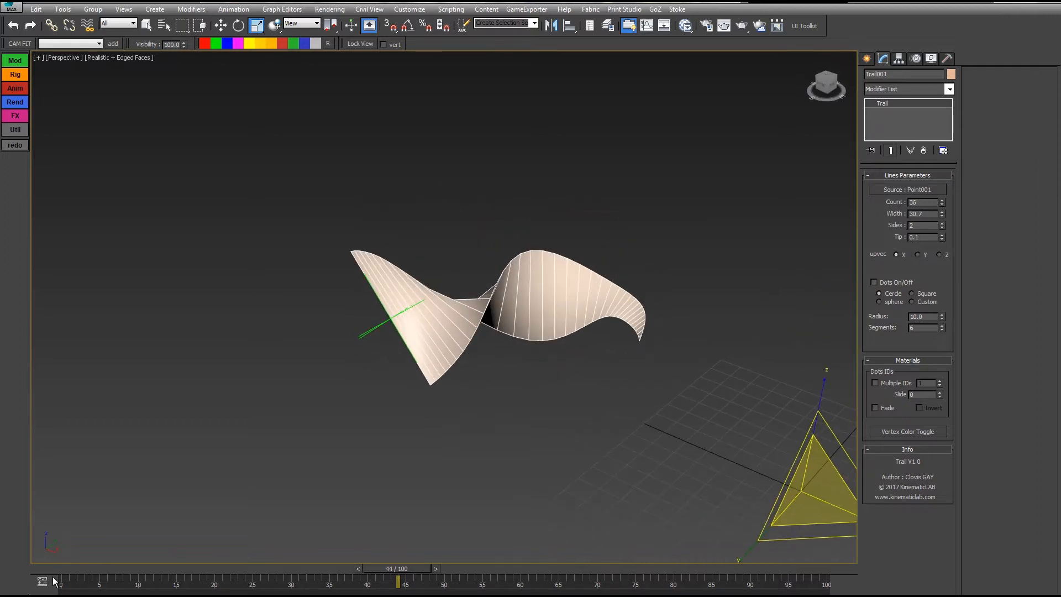
left_click_drag(62, 570, 351, 494)
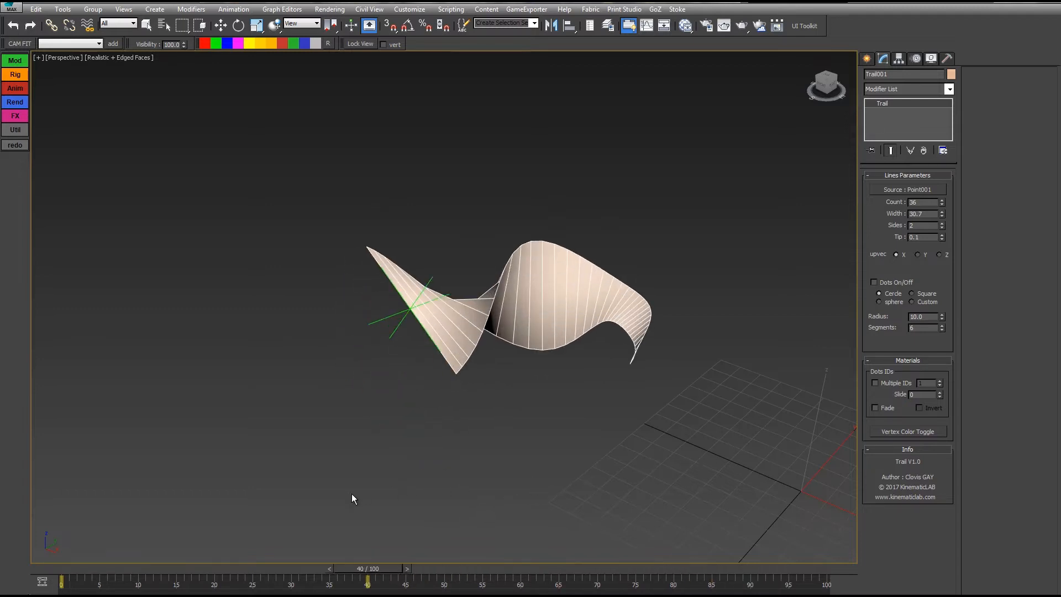
key("r")
middle_click_drag(818, 239, 880, 231, "alt")
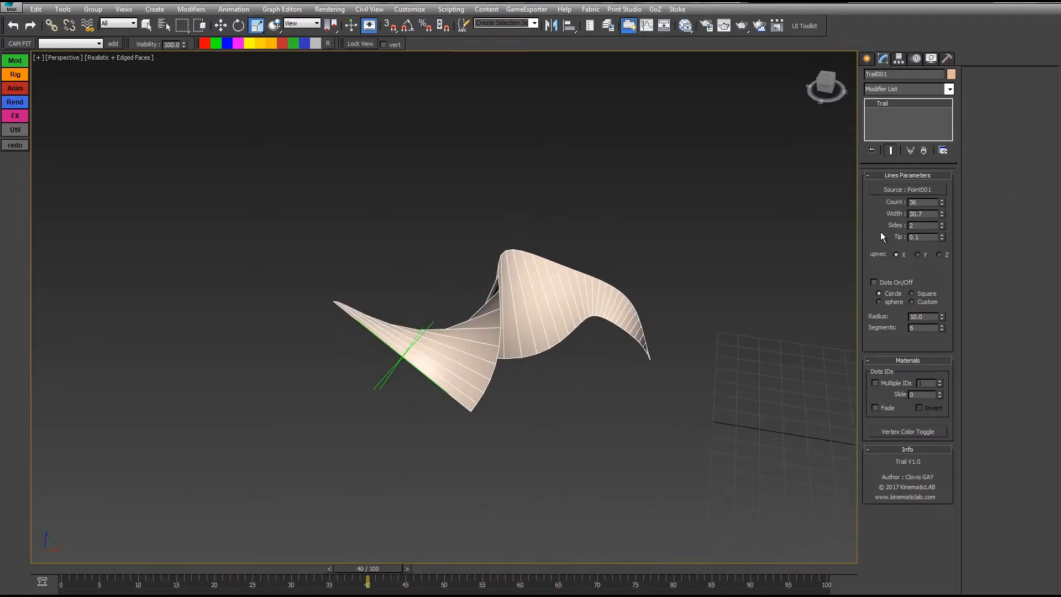
- Raise the trail's tip to 88.1 and up to 100, viewing the strip from several angles
left_click_drag(941, 239, 666, 311)
middle_click_drag(665, 311, 828, 254, "alt")
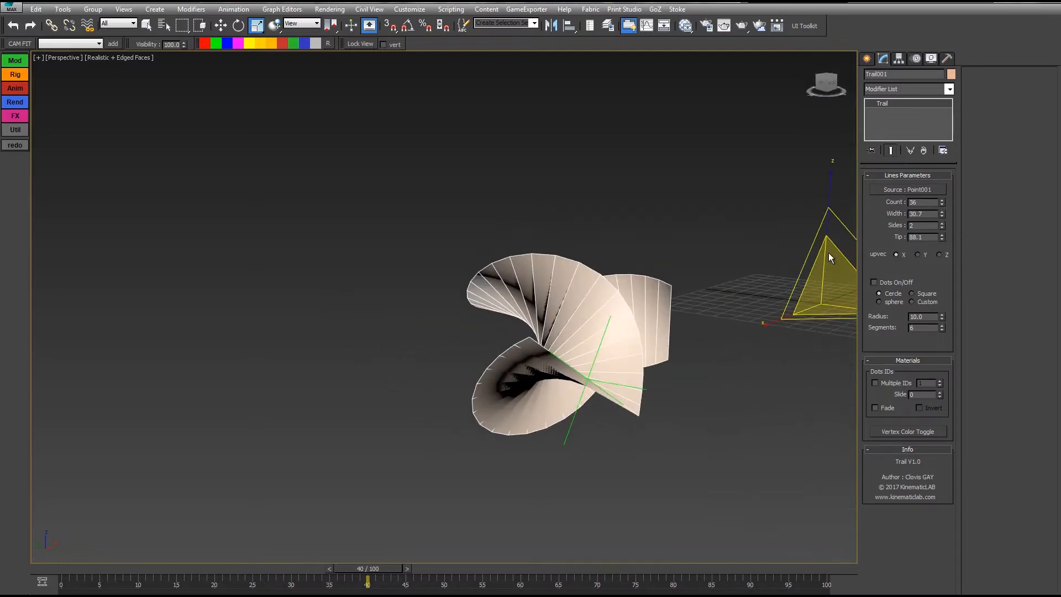
middle_click_drag(787, 300, 949, 241, "alt")
left_click_drag(949, 240, 959, 19)
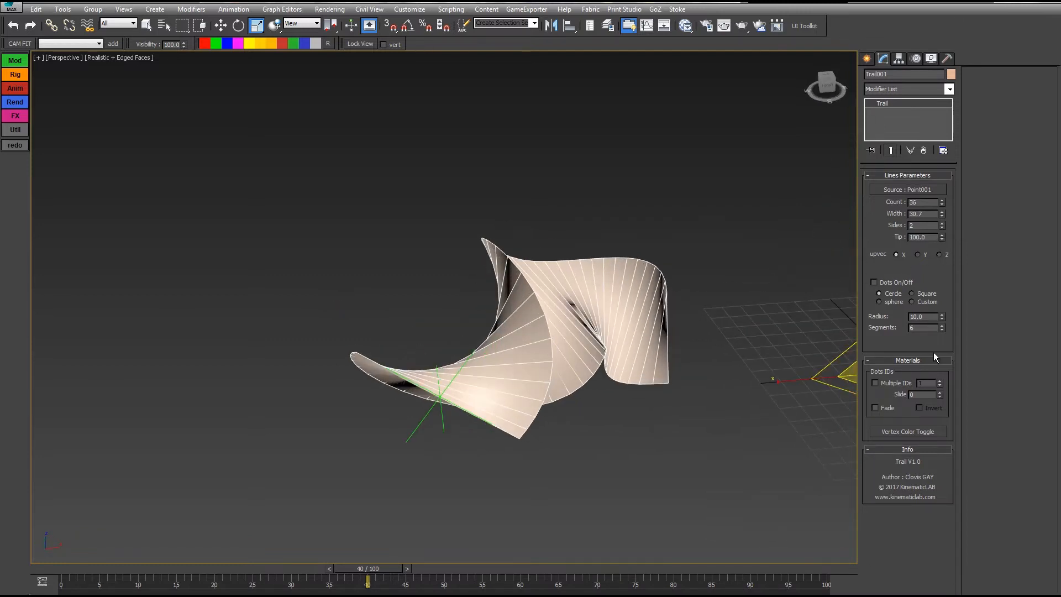
- Try a larger width on the trail and reset its tip to 0.1
left_click_drag(942, 213, 941, 174)
right_click(941, 175)
right_click(943, 235)
middle_click_drag(691, 357, 652, 328, "alt")
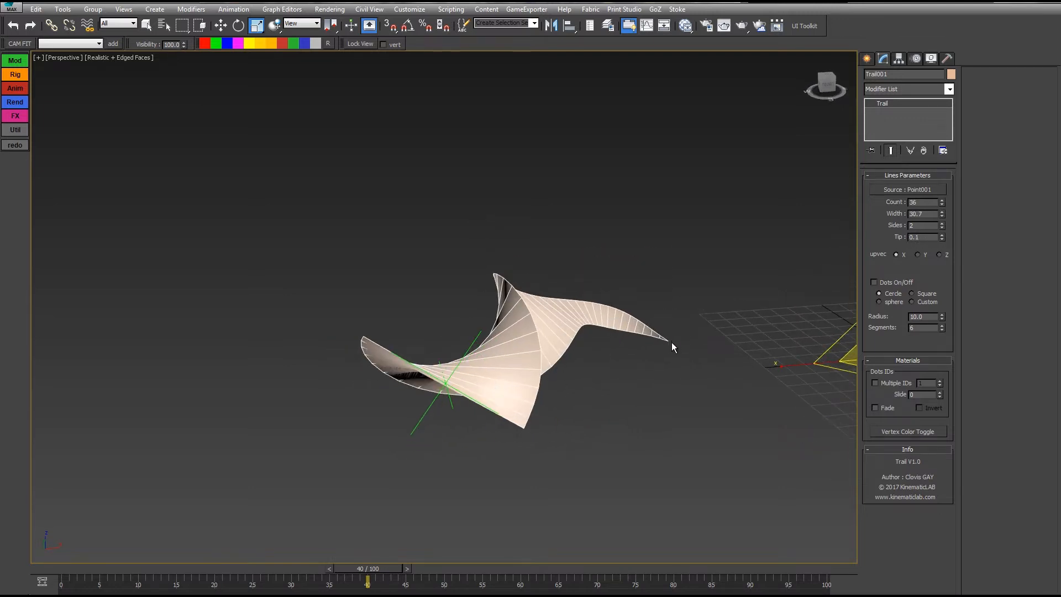
- Scrub the animation to frame 36 and examine the tapered strip's shape
left_click_drag(369, 589, 529, 580)
left_click_drag(544, 527, 337, 539)
middle_click_drag(699, 348, 853, 252, "alt")
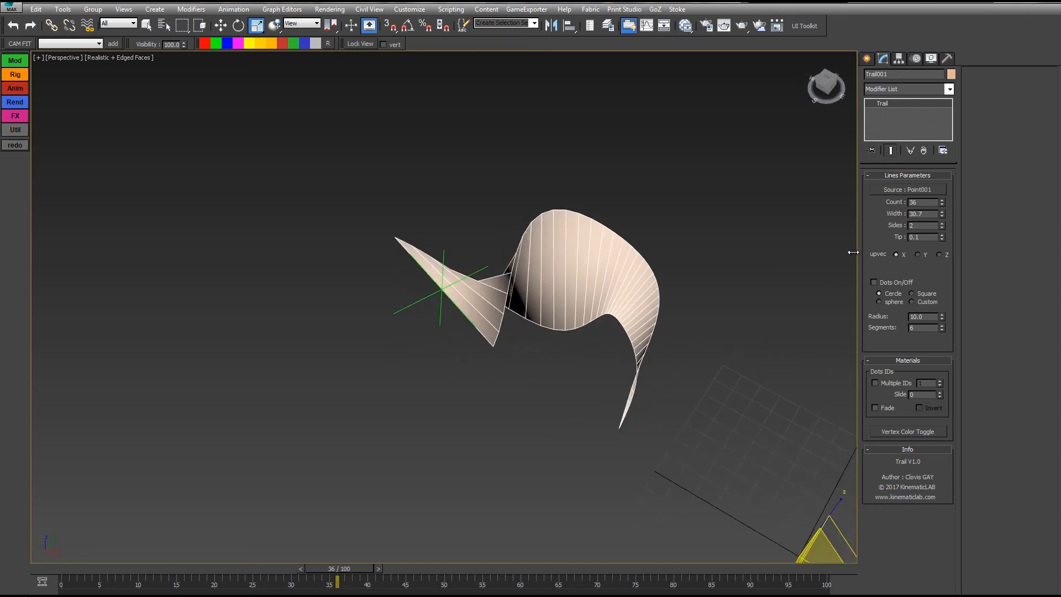
- Set the trail's count to 23 and its width to 10.1, and scrub the animation to frame 50
left_click_drag(366, 569, 504, 568)
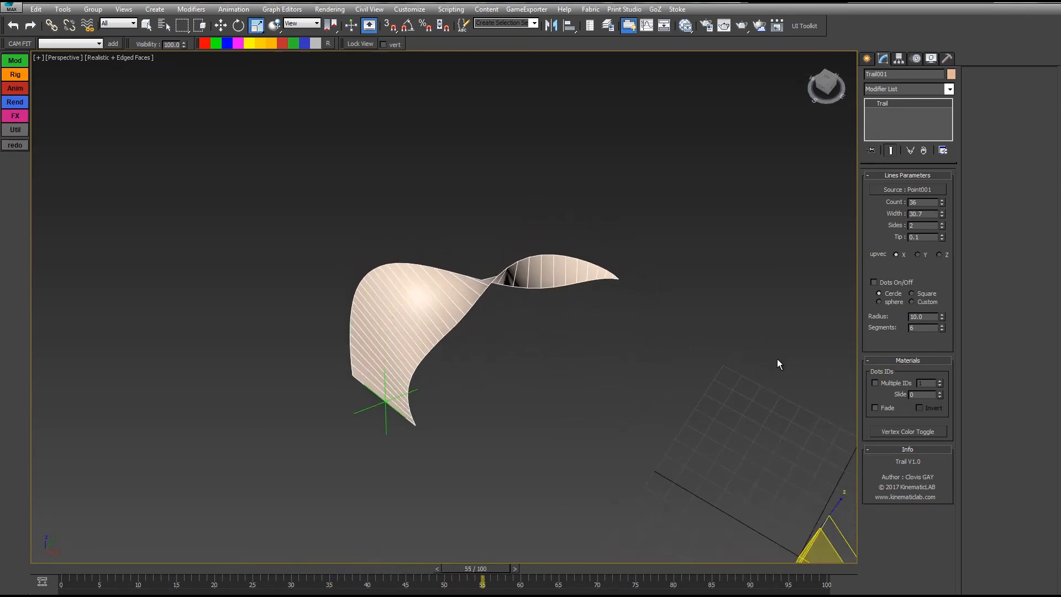
left_click_drag(939, 201, 940, 224)
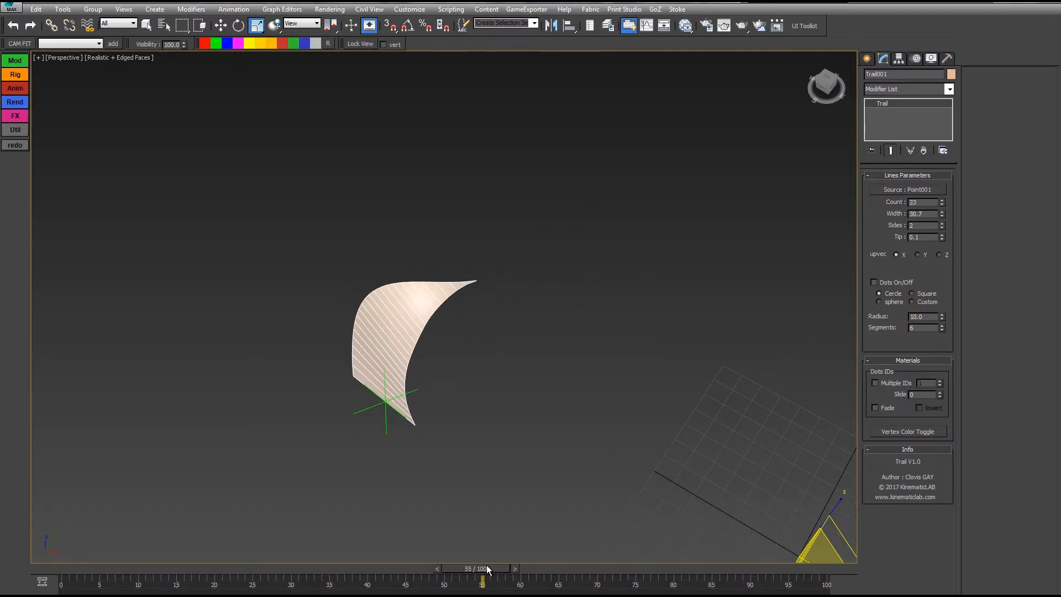
left_click_drag(487, 568, 558, 464)
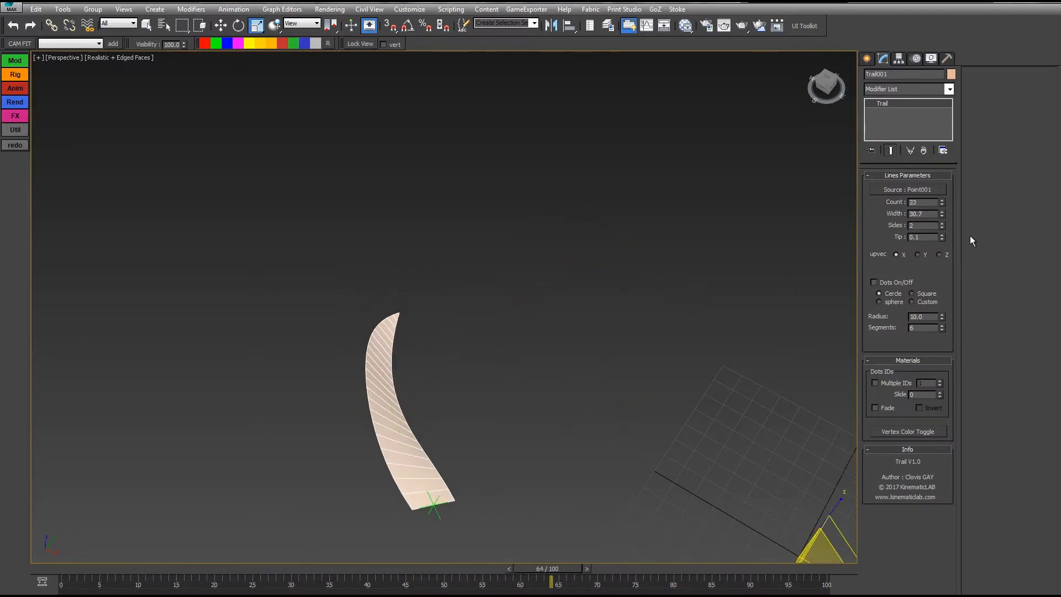
left_click_drag(930, 260, 861, 360)
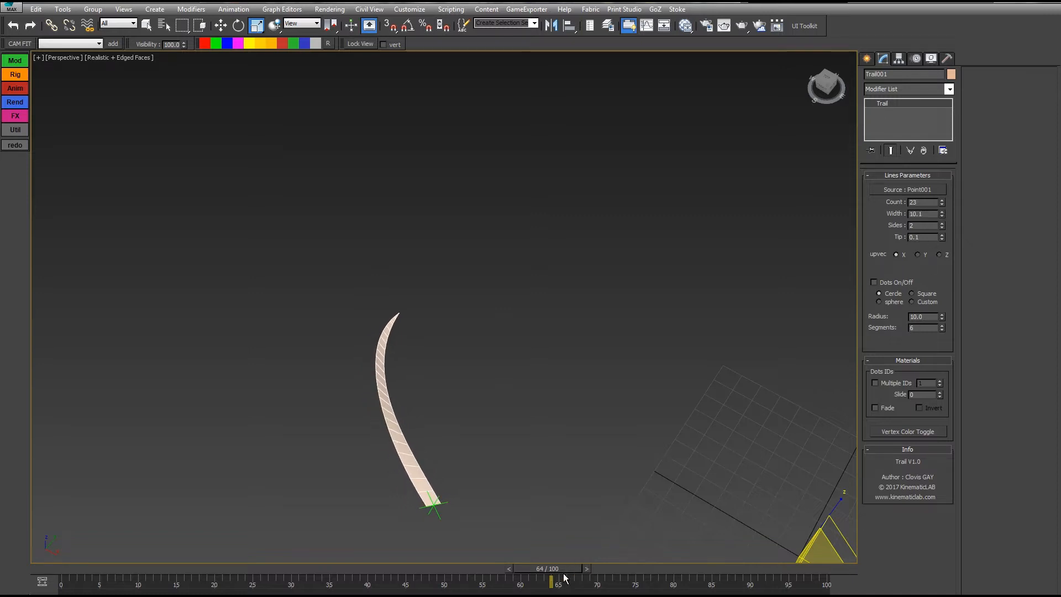
left_click_drag(564, 571, 456, 442)
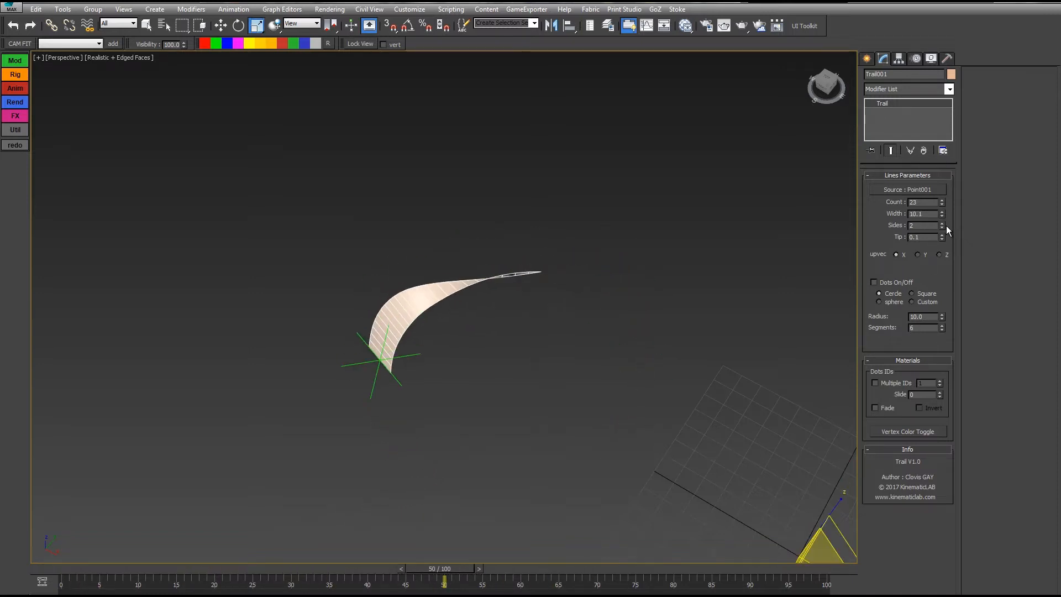
- Set the trail's sides to 28 and up vector to Y, and view it at frame 43 without edged faces
left_click_drag(942, 226, 942, 212)
left_click(940, 255)
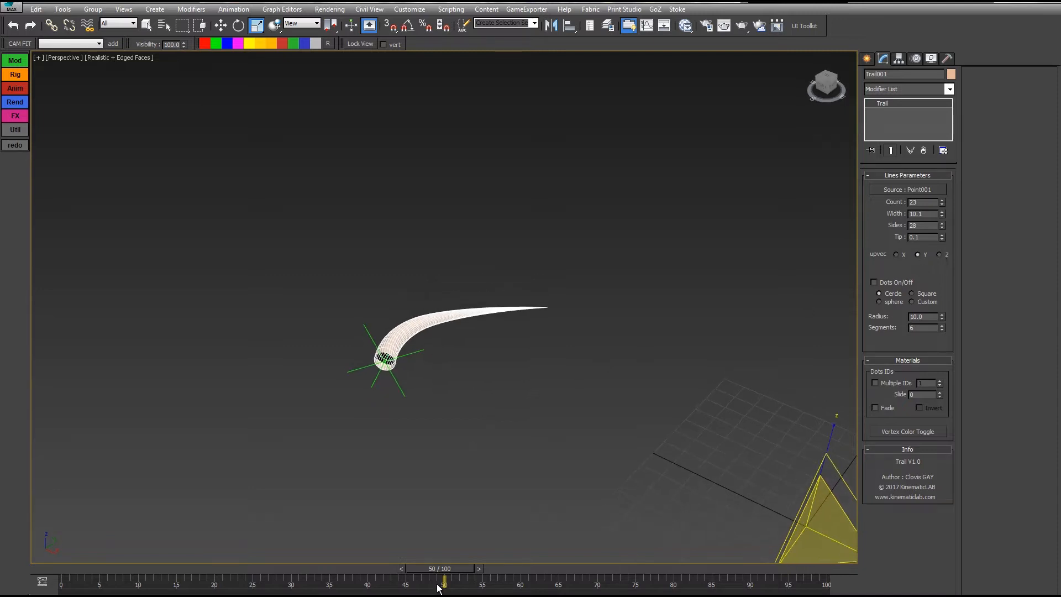
left_click_drag(442, 575, 80, 571)
key("slash")
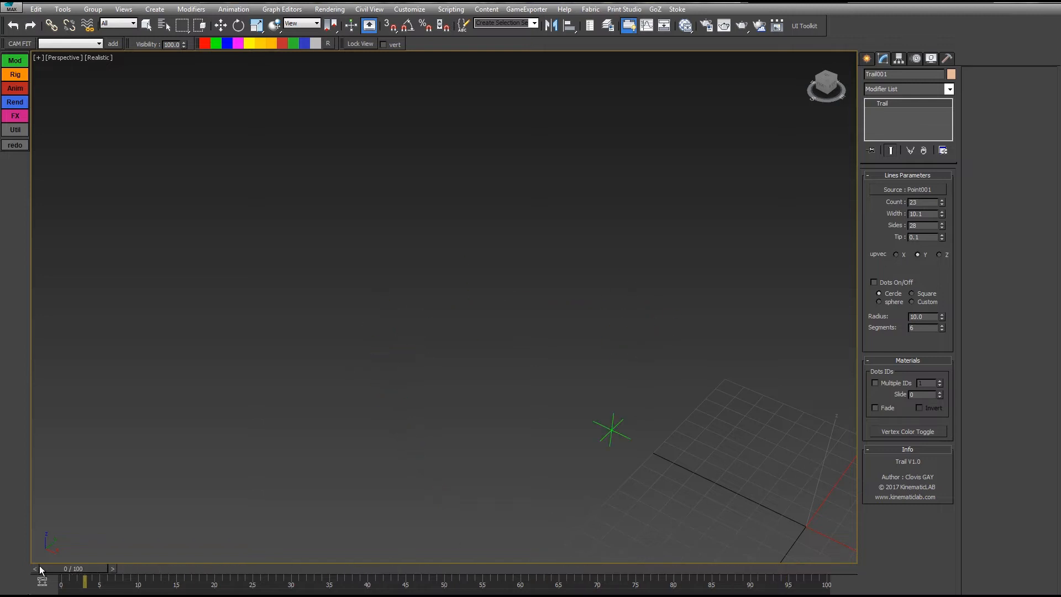
middle_click_drag(486, 387, 580, 405)
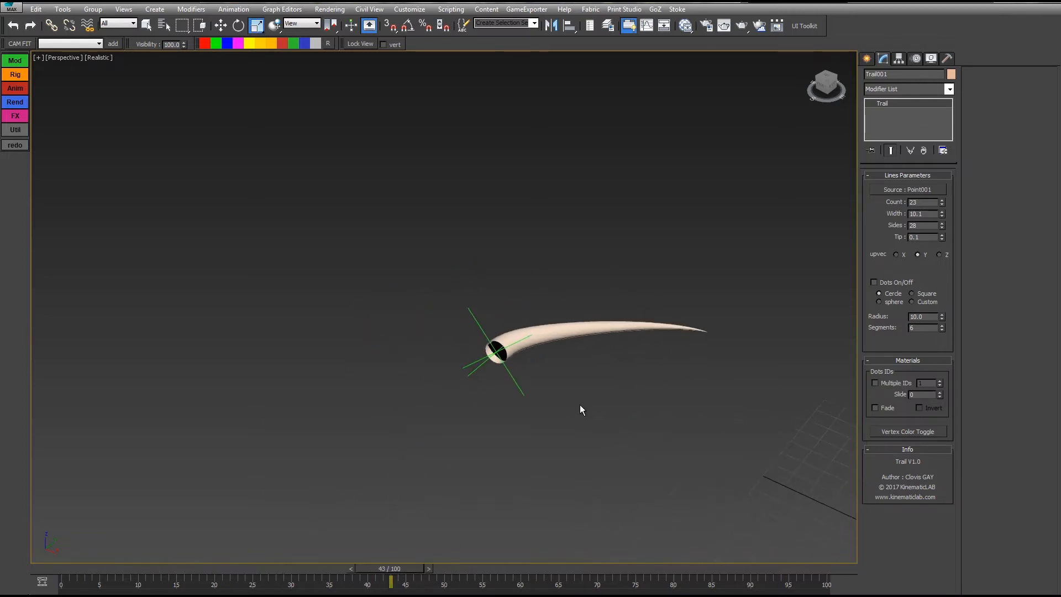
scroll(573, 402, "up", 3)
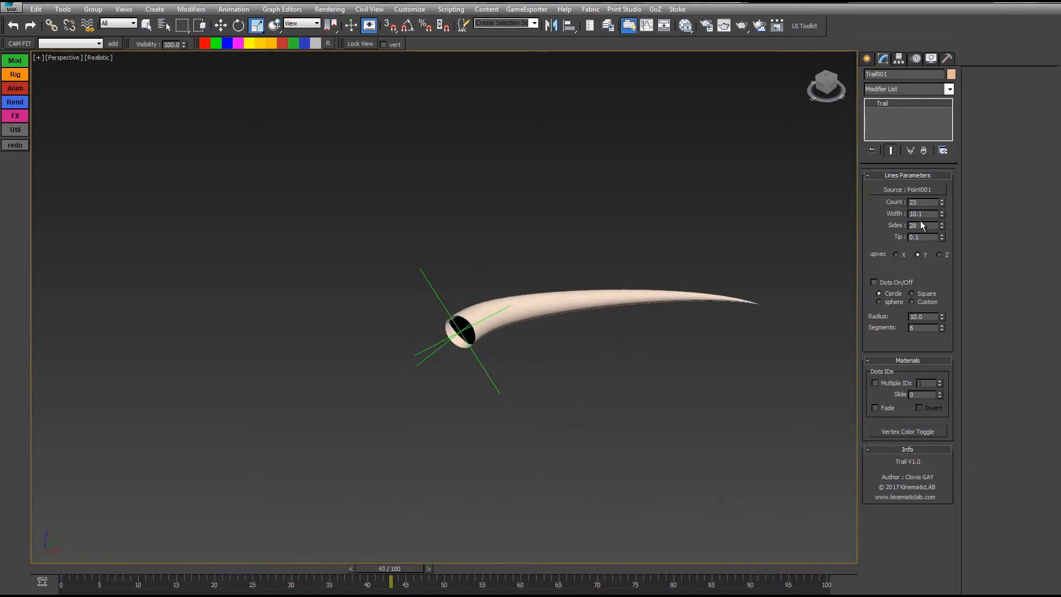
- Turn on the trail's circle dots with a radius of 7.2 and move the animation to frame 39
left_click(873, 282)
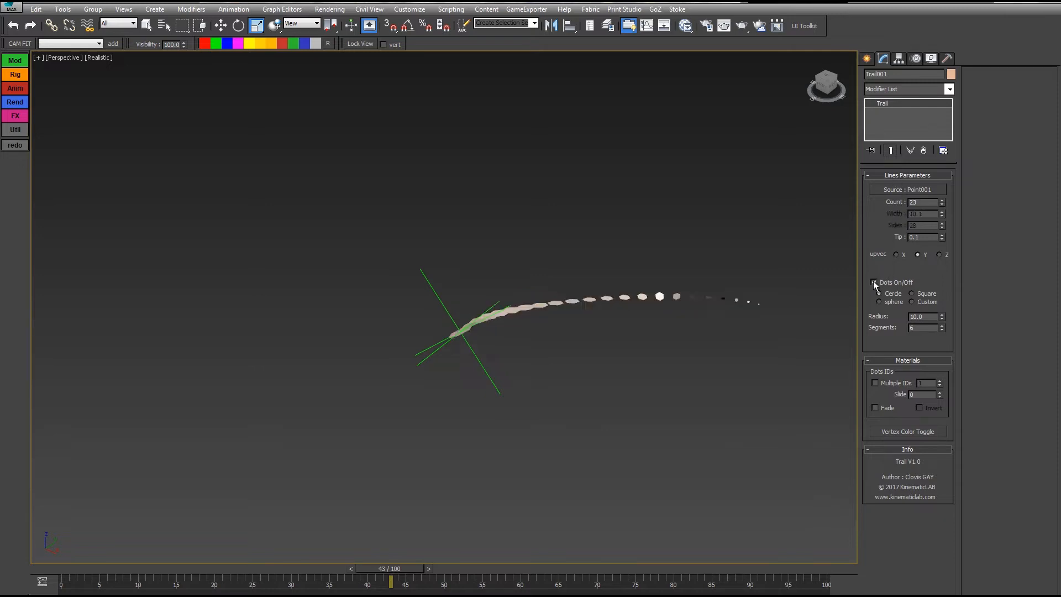
middle_click_drag(580, 390, 628, 347)
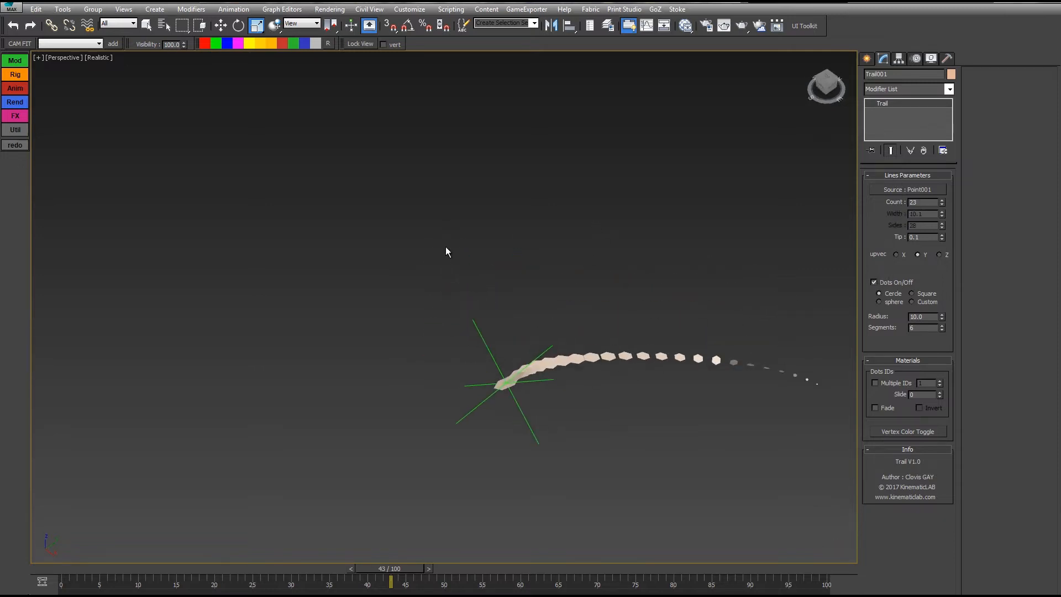
middle_click_drag(523, 444, 431, 442, "alt")
left_click_drag(388, 572, 360, 498)
key("r")
left_click_drag(943, 319, 936, 350)
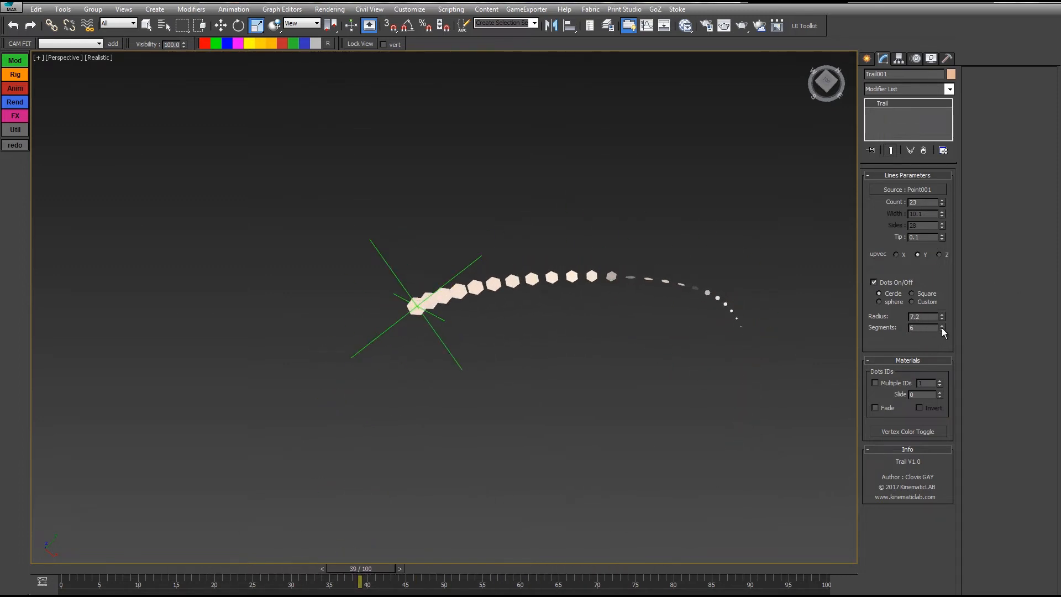
- Try square dots with a length of 6.8, and switch the trail's dots to spheres
left_click(913, 294)
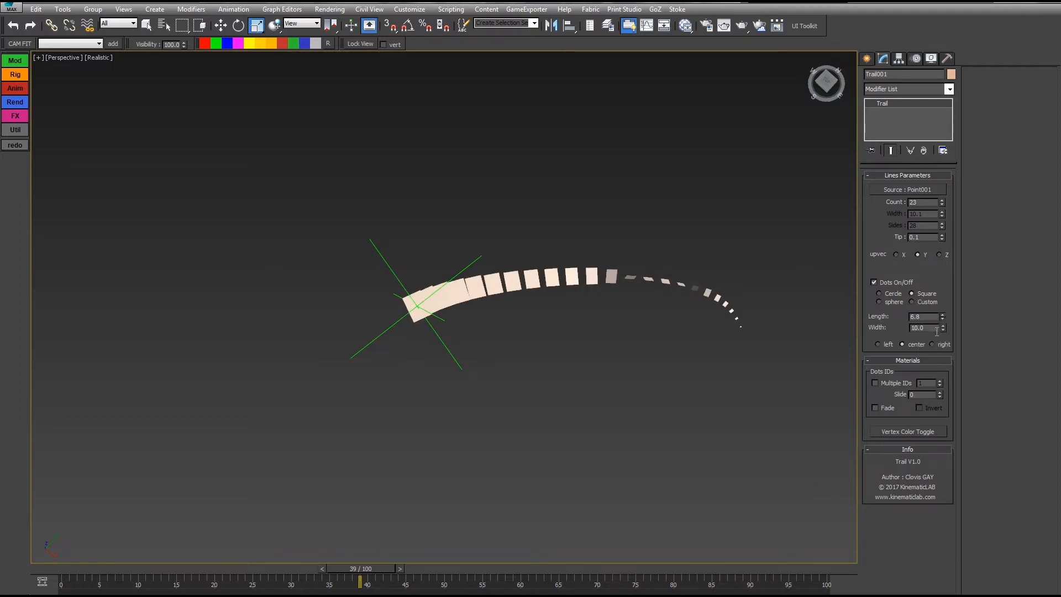
left_click(894, 302)
left_click_drag(942, 321, 947, 221)
right_click(947, 221)
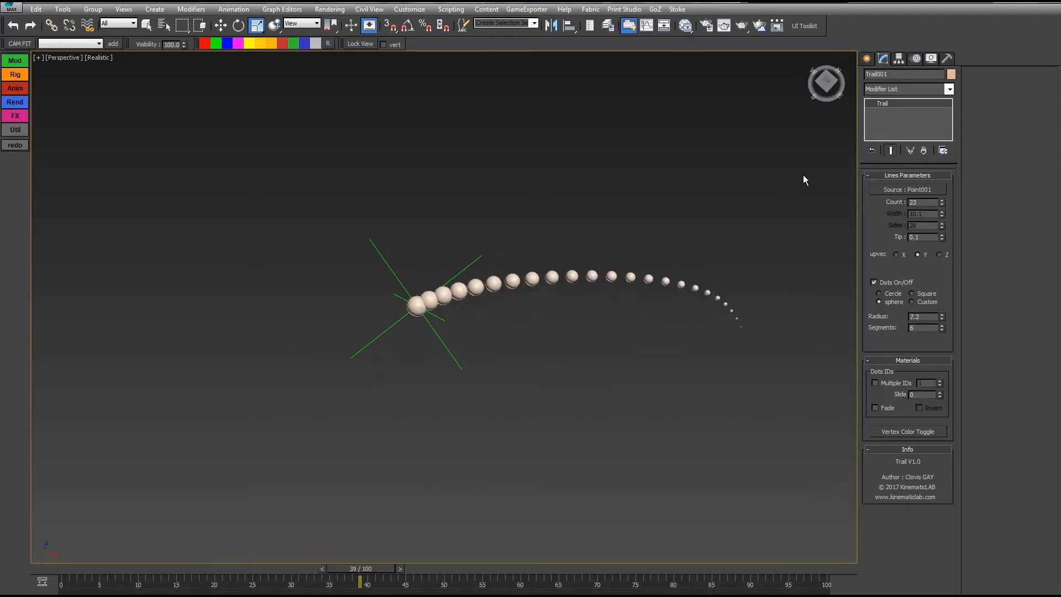
- Create a box of about 8.7 × 8.6 × 7.7 cm beside the trail
left_click(867, 58)
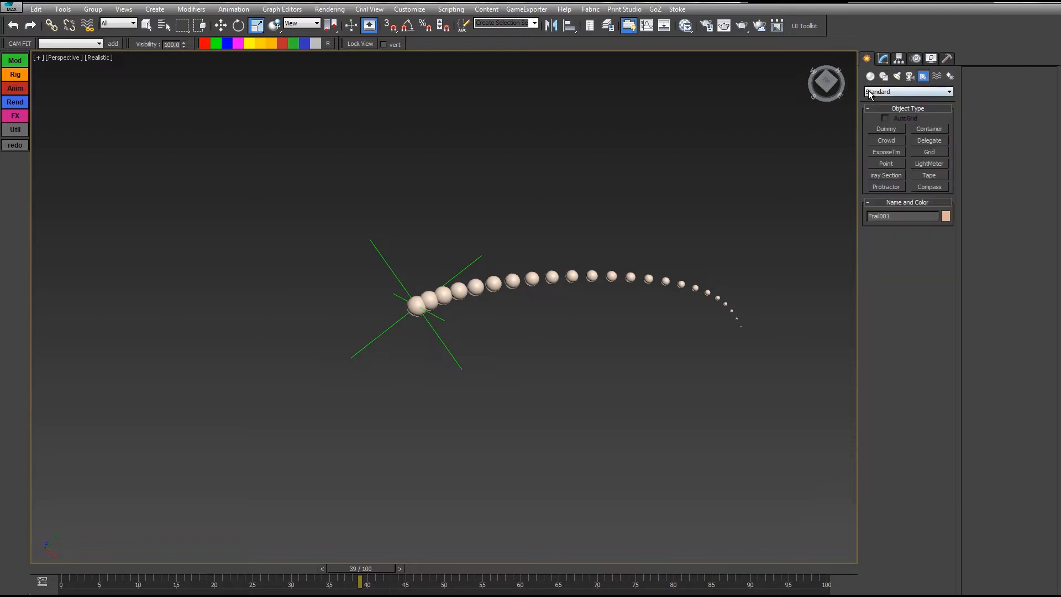
left_click(871, 76)
left_click(871, 92)
left_click(890, 101)
left_click(887, 129)
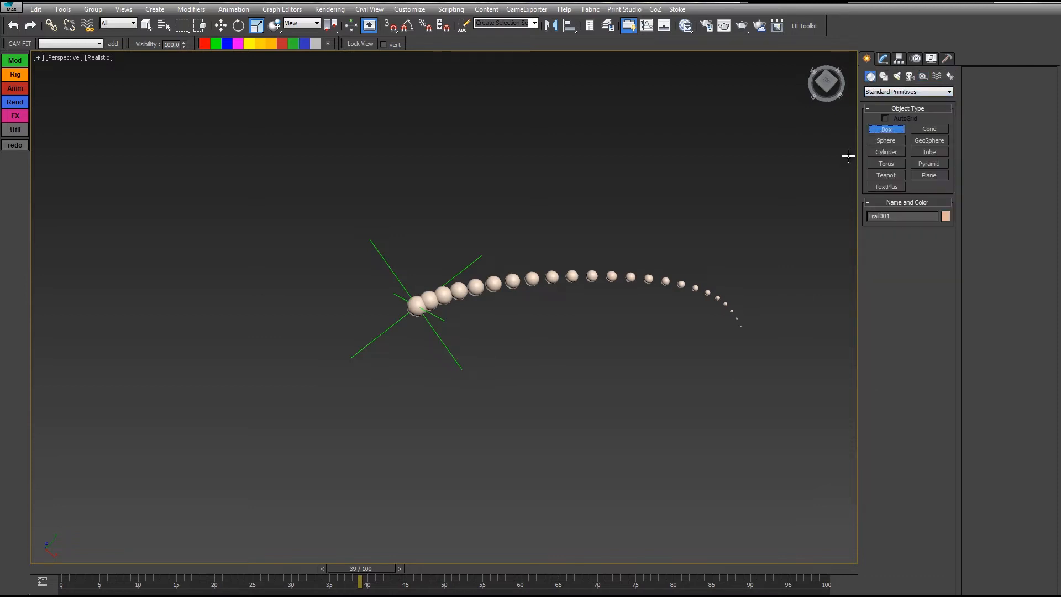
left_click_drag(785, 214, 756, 221)
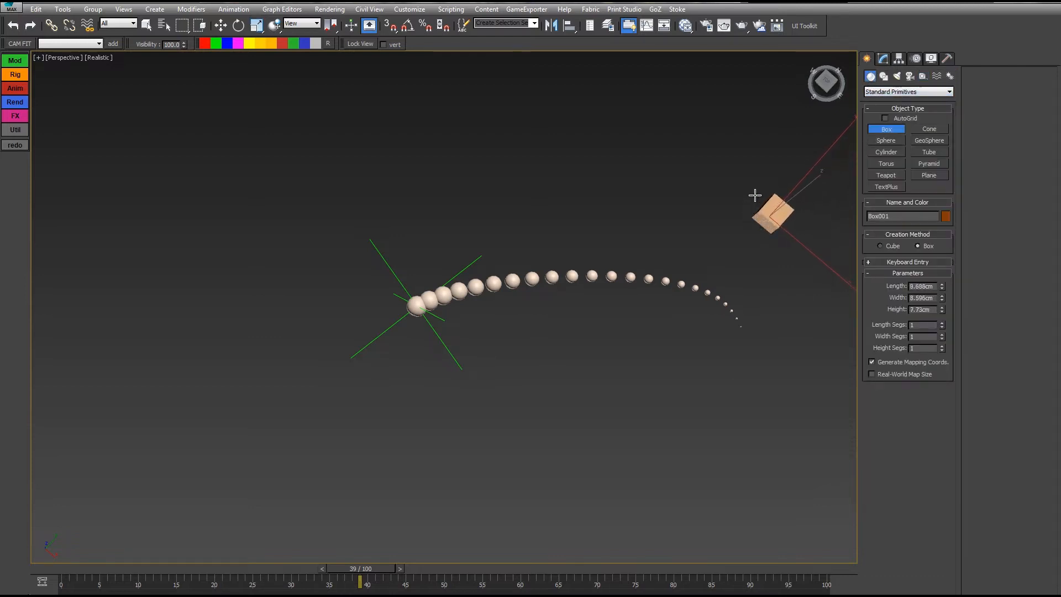
left_click(755, 195)
right_click(755, 196)
- Set the trail's dots to Custom and pick the box as the custom mesh
left_click(574, 275)
left_click(883, 59)
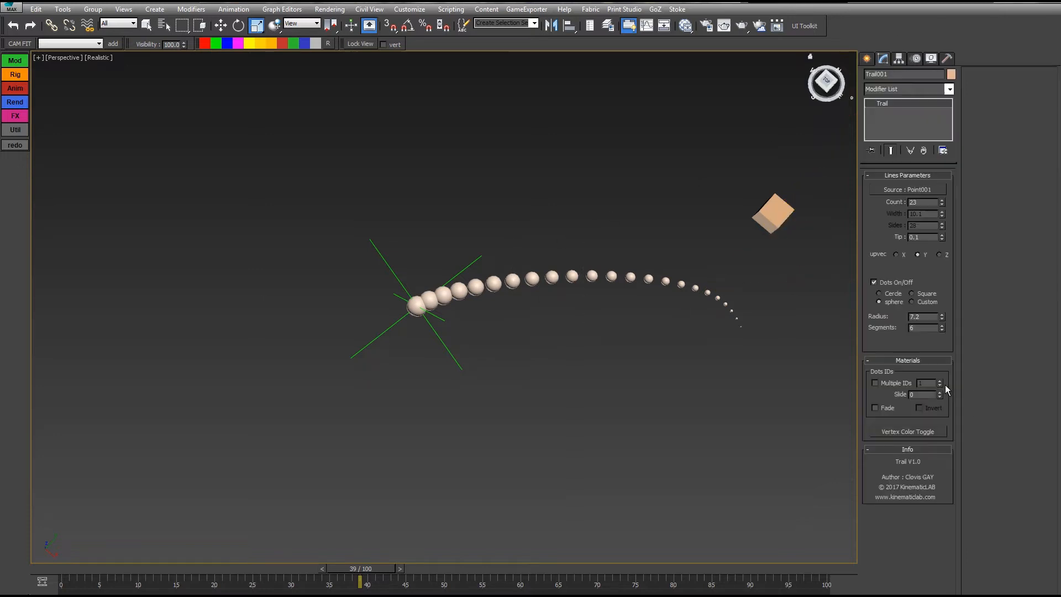
left_click(913, 301)
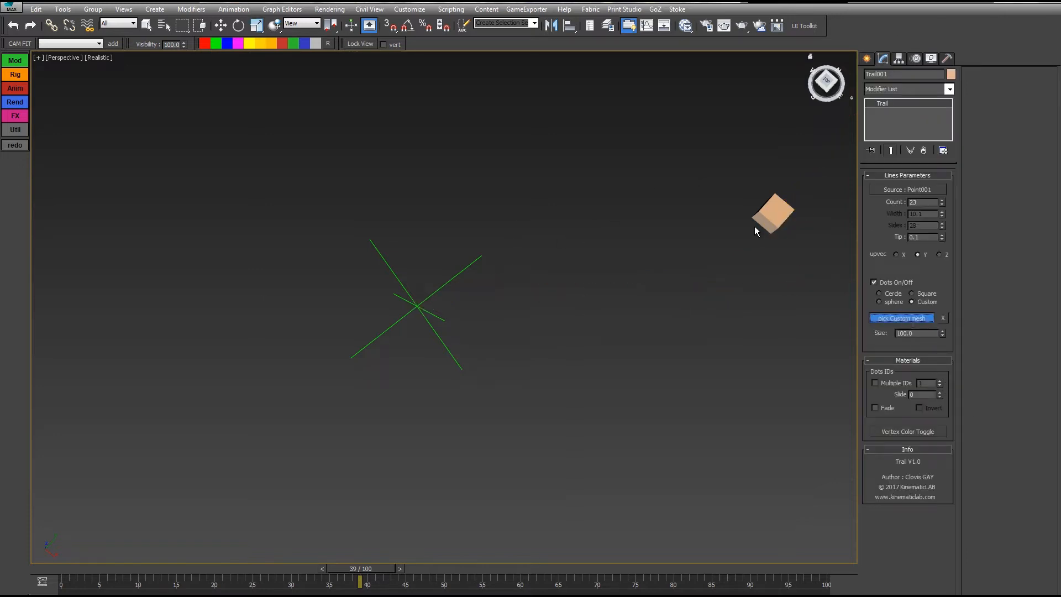
left_click(776, 206)
middle_click_drag(579, 290, 514, 392, "alt")
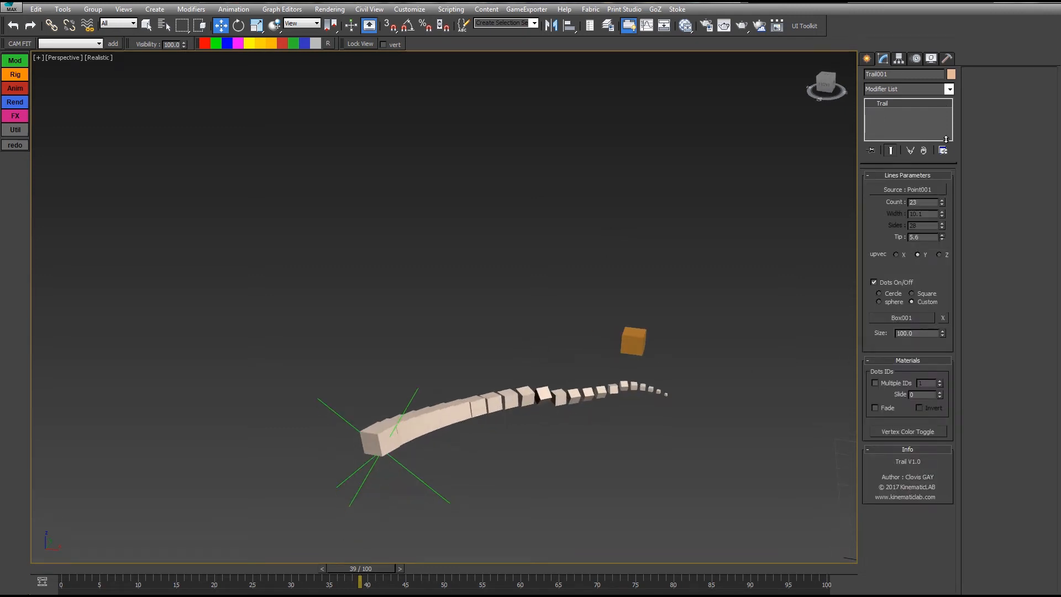
- Try other tip and size values on the trail's box-shaped dots
left_click_drag(946, 140, 770, 147)
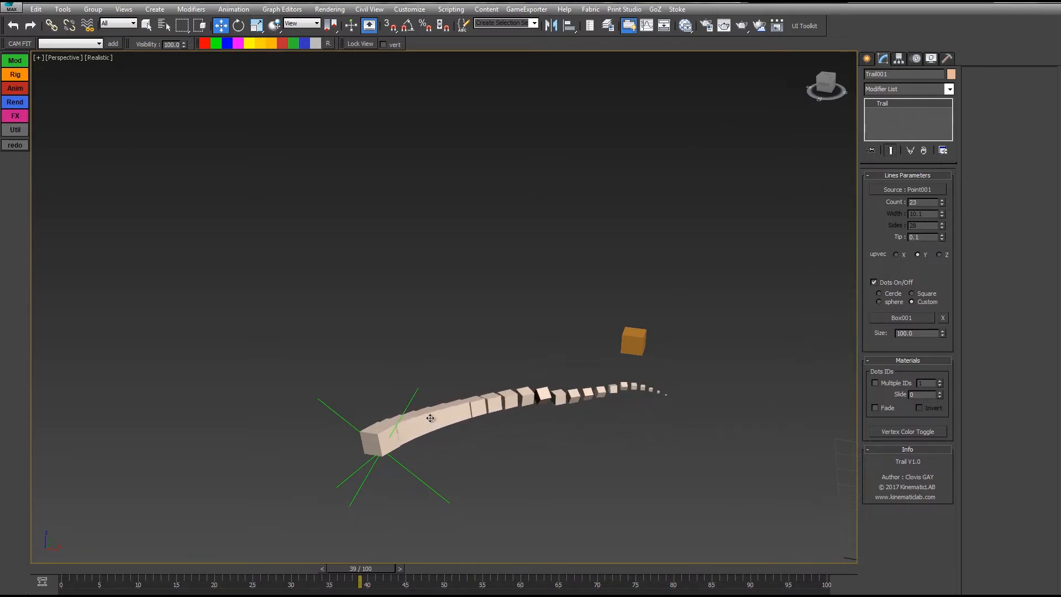
middle_click_drag(576, 372, 582, 290, "alt")
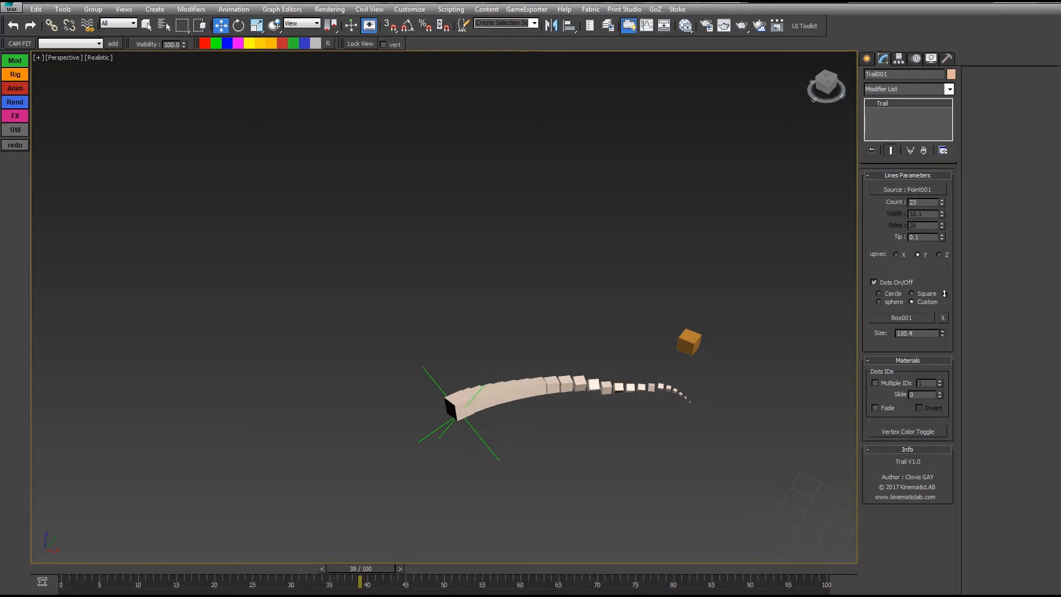
left_click_drag(943, 334, 899, 170)
right_click(900, 170)
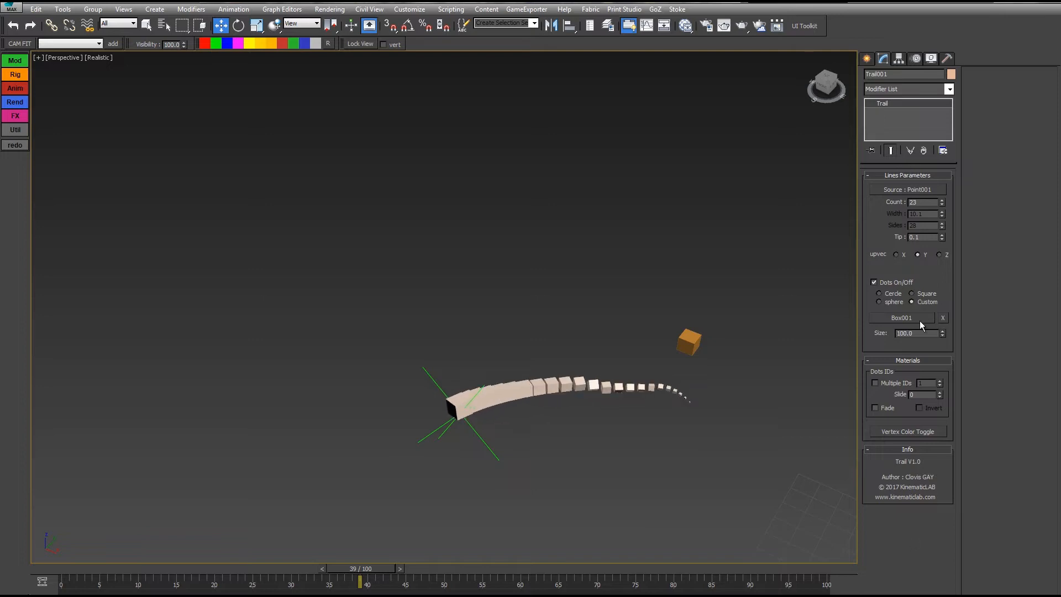
- Turn off the trail's dots and scrub the animation to frame 31 to preview the tapered tube
left_click(874, 282)
middle_click_drag(560, 389, 512, 363)
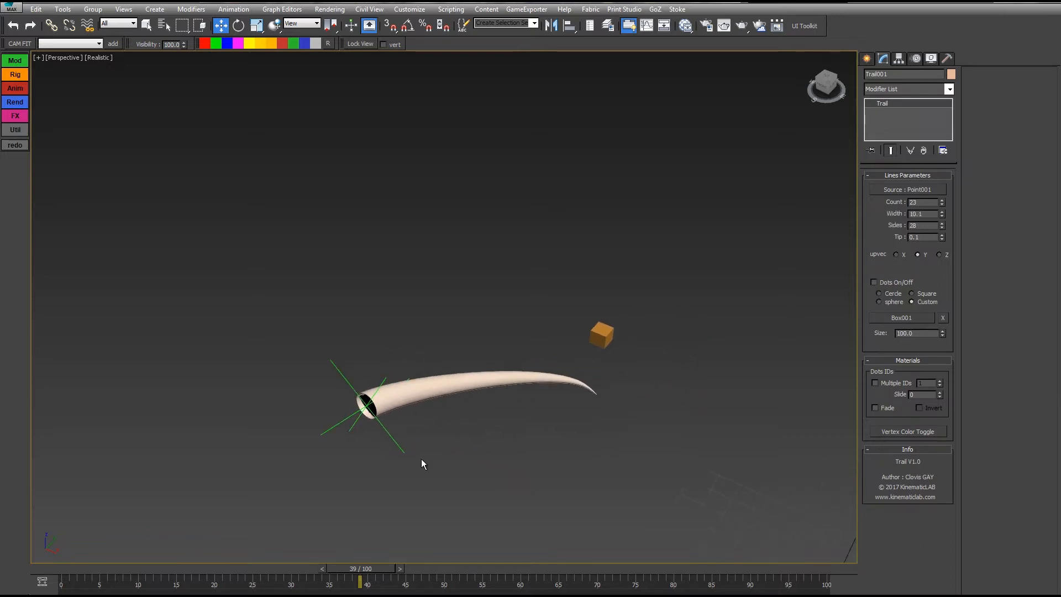
left_click_drag(357, 571, 432, 492)
key("w")
middle_click_drag(403, 443, 481, 408)
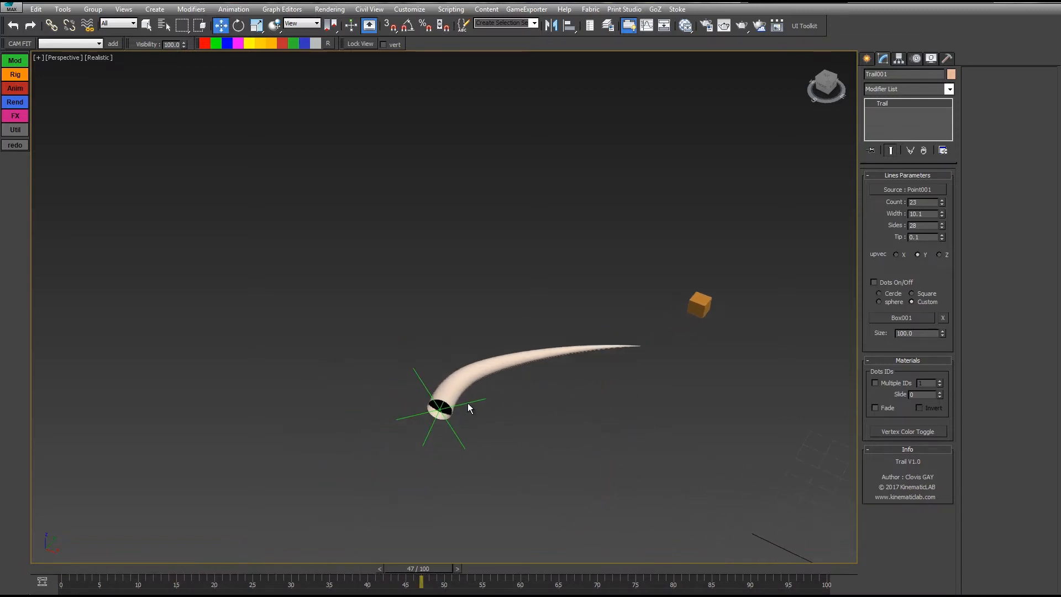
left_click_drag(427, 574, 298, 572)
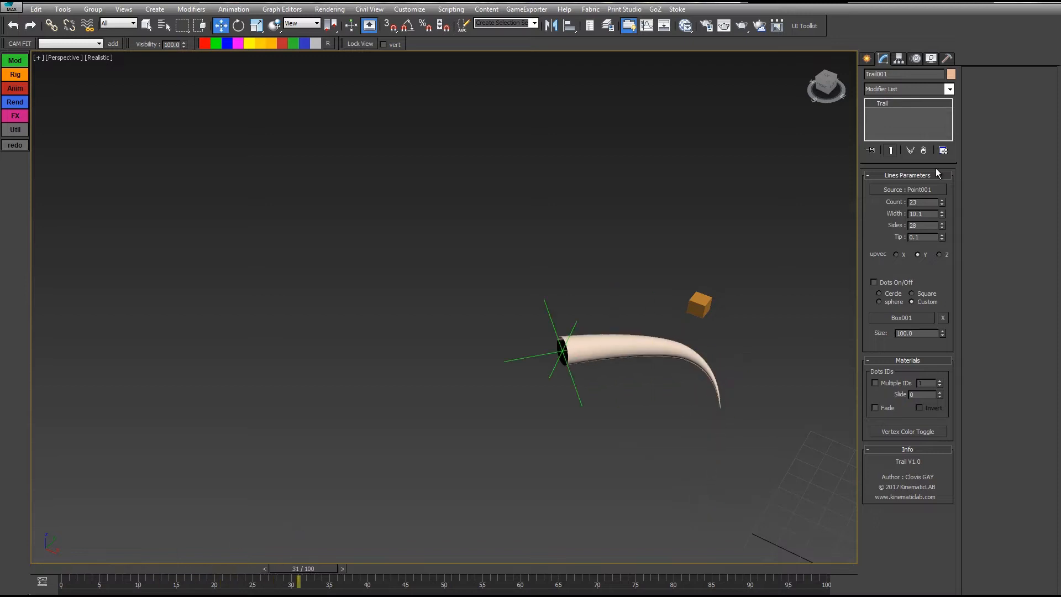
- Draw an open S-shaped line spline with smooth Bezier curves on the ground grid
left_click(868, 58)
left_click(883, 76)
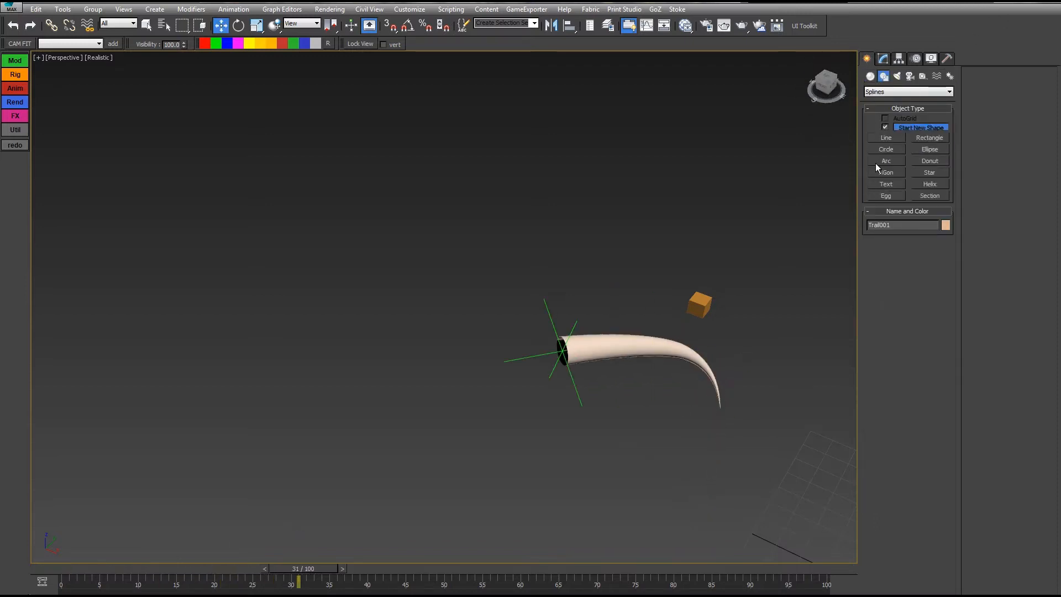
left_click(882, 136)
middle_click_drag(572, 401, 356, 230)
left_click_drag(545, 345, 541, 380)
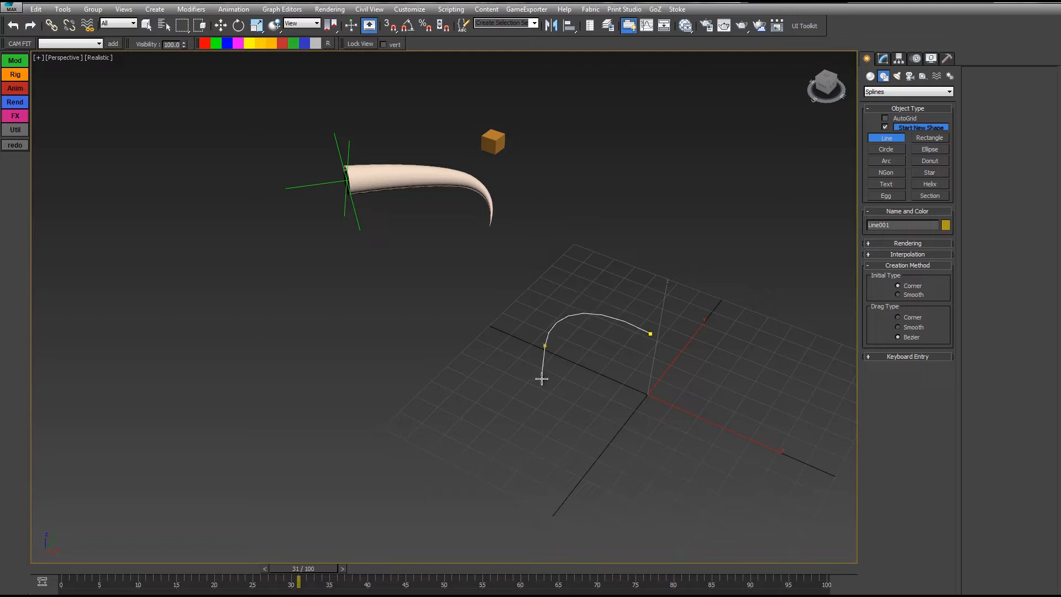
right_click(500, 398)
right_click(467, 356)
- Animate the S-shaped line with Auto Key so it rises high above the grid by frame 30
left_click_drag(314, 573, 302, 575)
key("w")
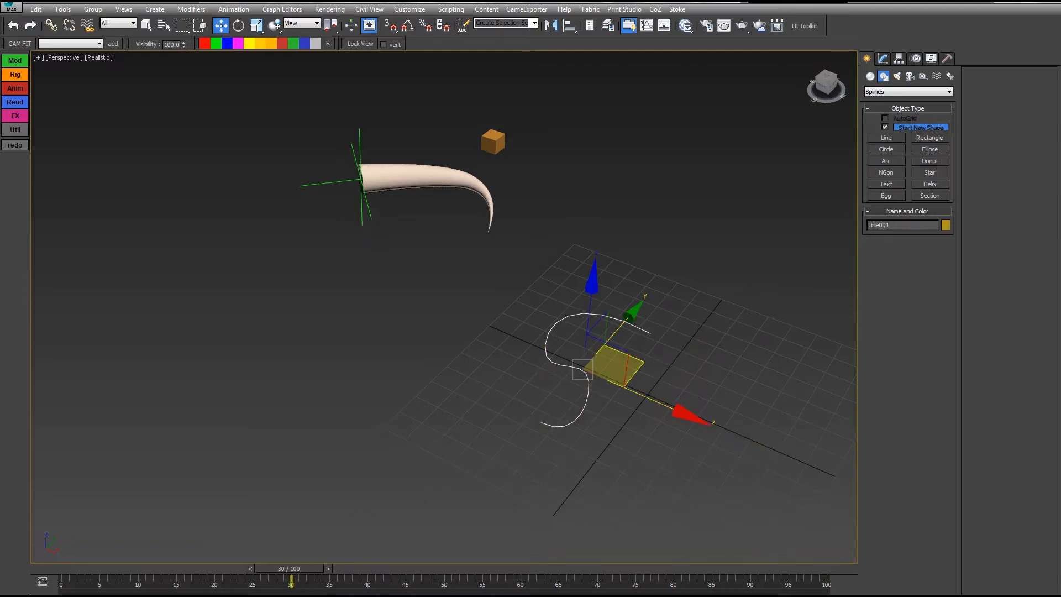
key("n")
middle_click_drag(658, 447, 636, 376, "alt")
left_click_drag(592, 290, 595, 8)
middle_click_drag(633, 349, 627, 487)
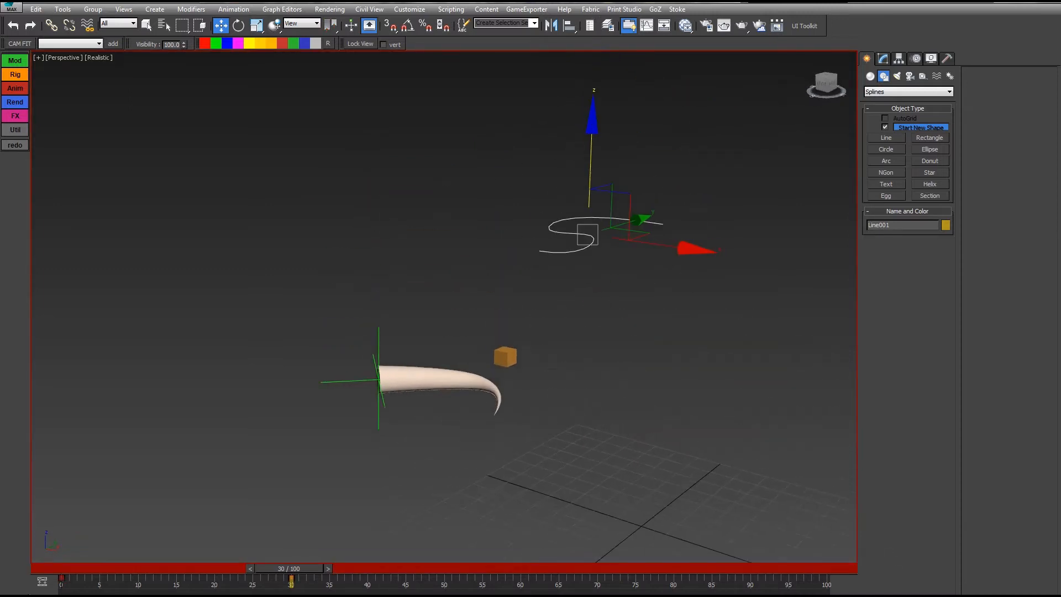
key("n")
- Set the S-shaped line as the trail's source and scrub the animation to frame 32
left_click_drag(359, 332, 424, 412)
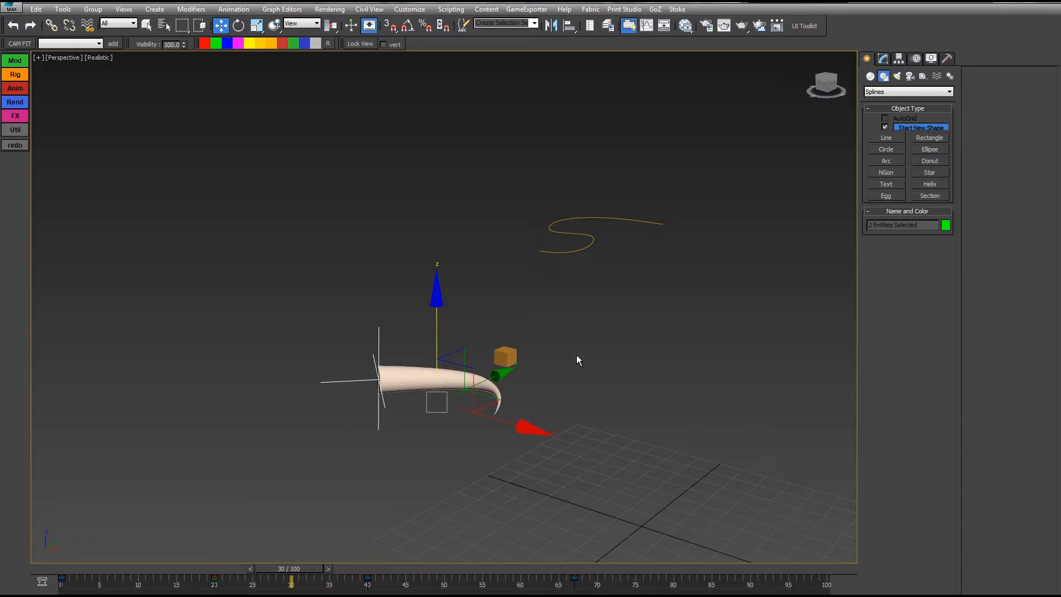
left_click(503, 398)
left_click(883, 59)
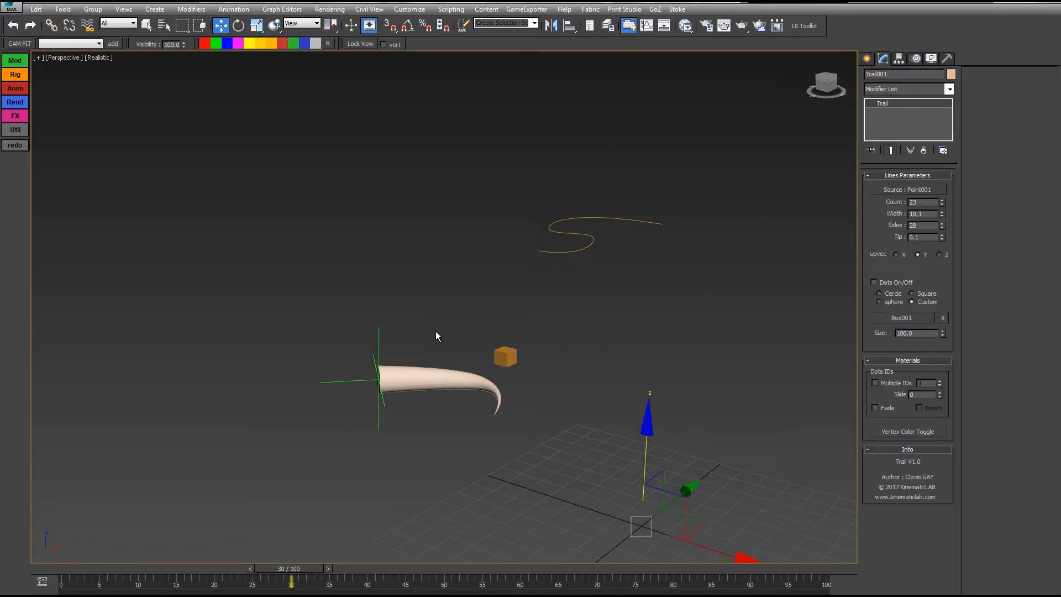
left_click(634, 220)
left_click_drag(316, 578, 322, 541)
key("w")
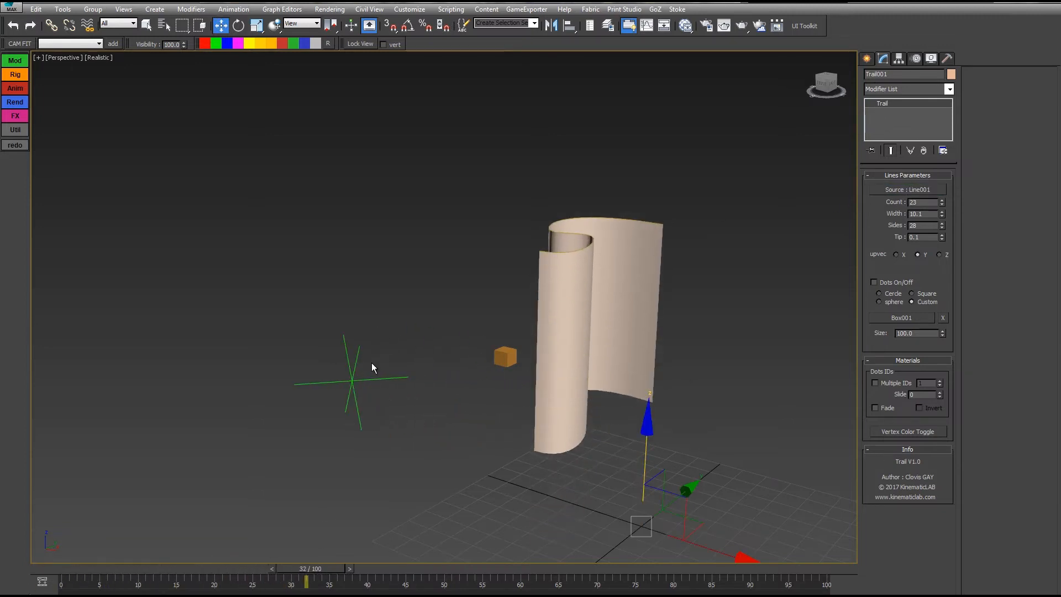
- Go to frame 30 and select the two middle vertices of the S-shaped line
left_click(355, 381)
middle_click_drag(442, 379, 387, 397, "alt")
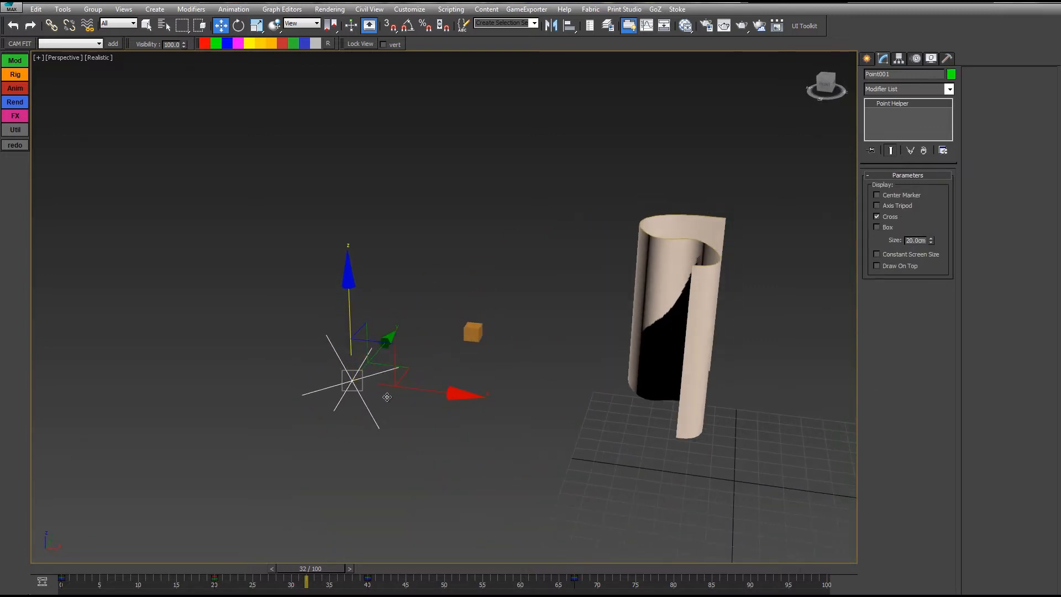
left_click(651, 266)
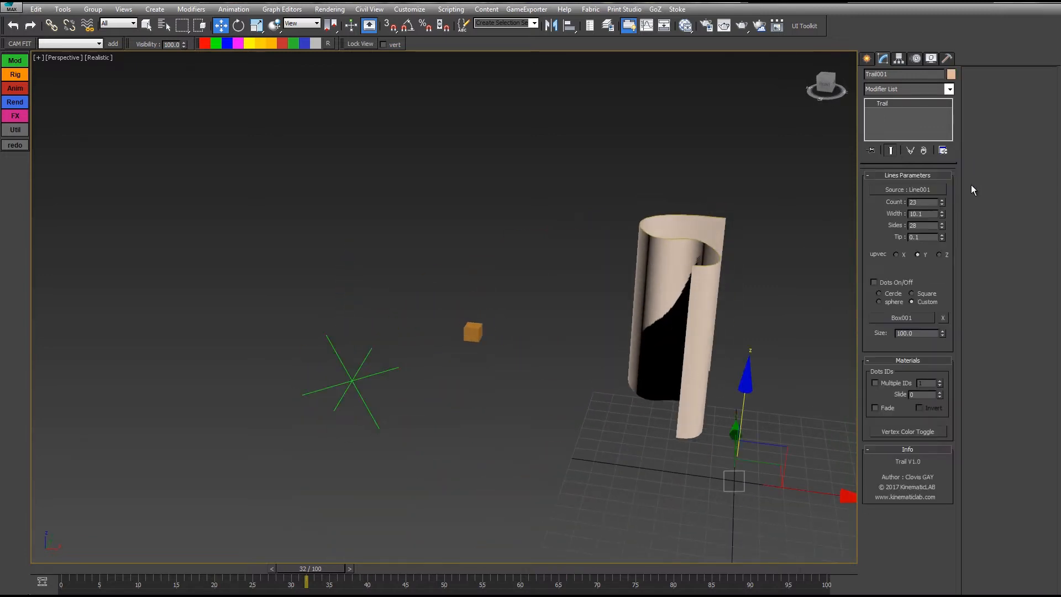
left_click(703, 242)
middle_click_drag(702, 242, 668, 257, "alt")
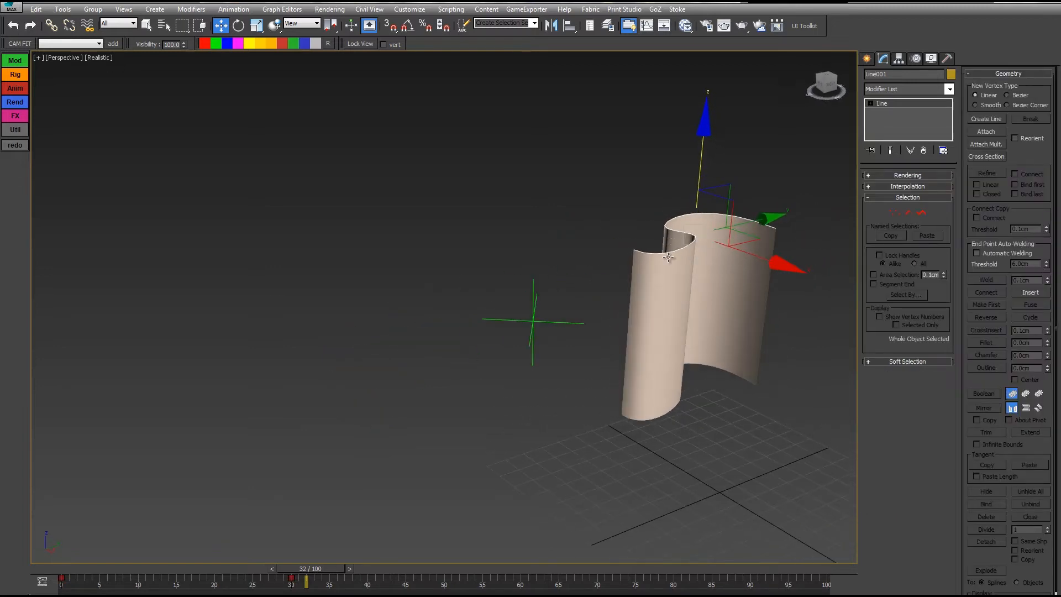
left_click_drag(313, 560, 290, 565)
key("w")
left_click(895, 212)
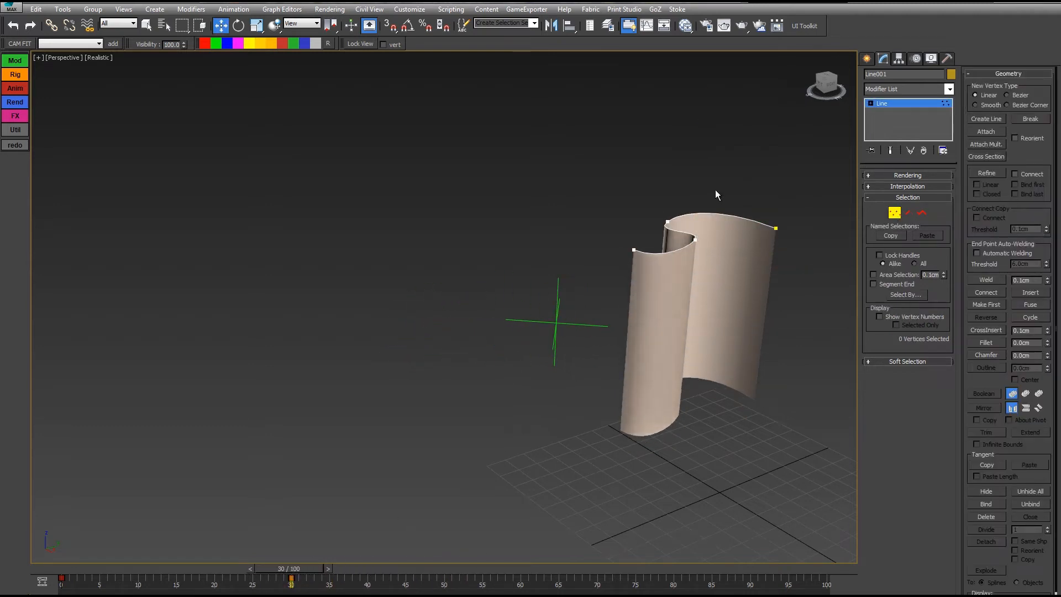
left_click_drag(670, 256, 664, 260)
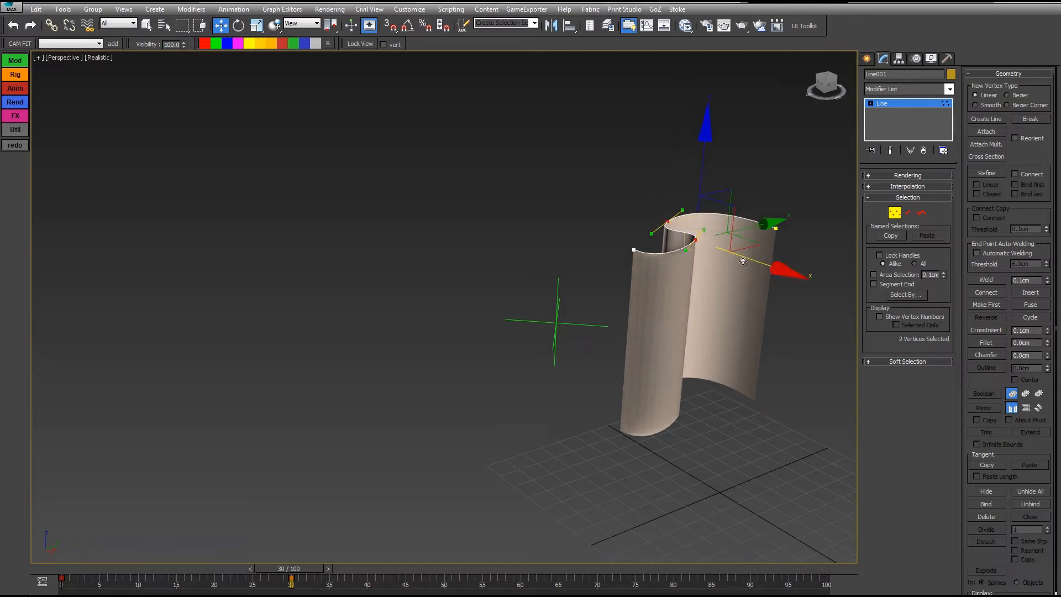
- Animate the line's two middle vertices with Auto Key at frame 30, spreading them apart and lowering the third vertex
key("n")
left_click_drag(744, 256, 804, 274)
key("e")
left_click_drag(824, 237, 813, 160)
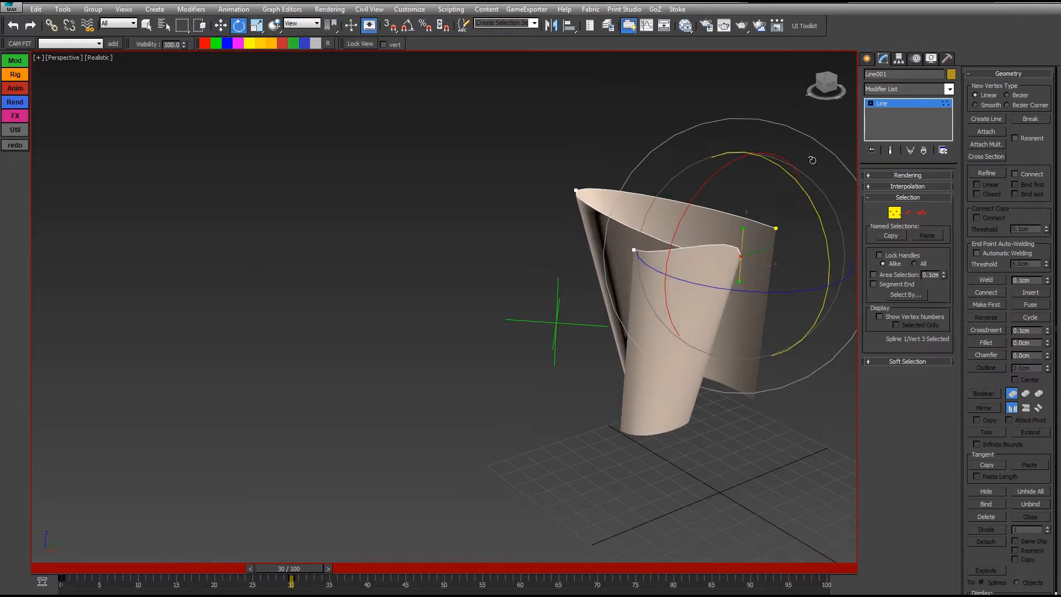
middle_click_drag(723, 250, 775, 194, "alt")
key("w")
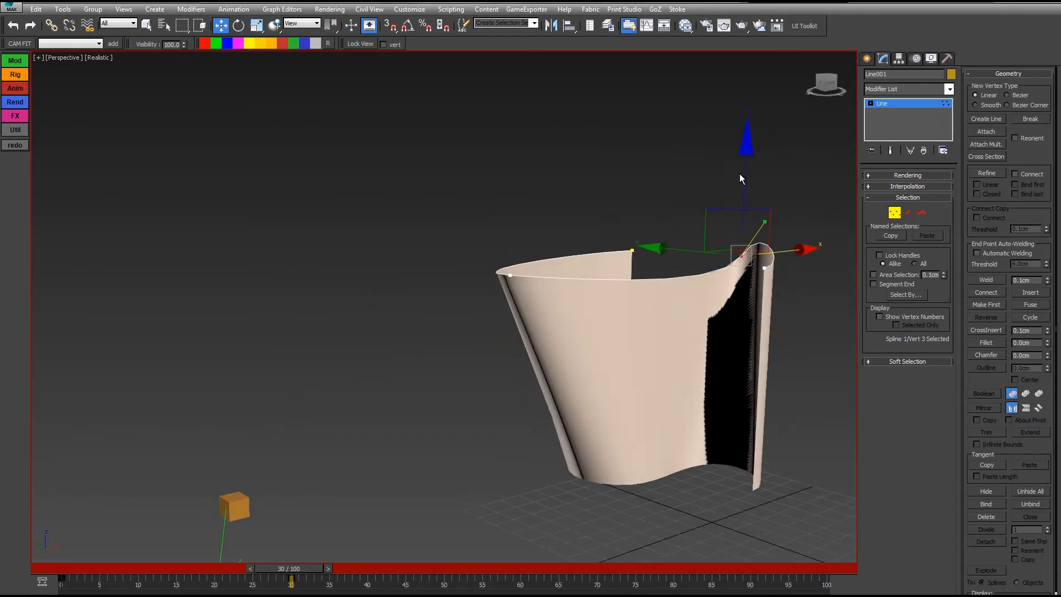
left_click_drag(748, 169, 714, 300)
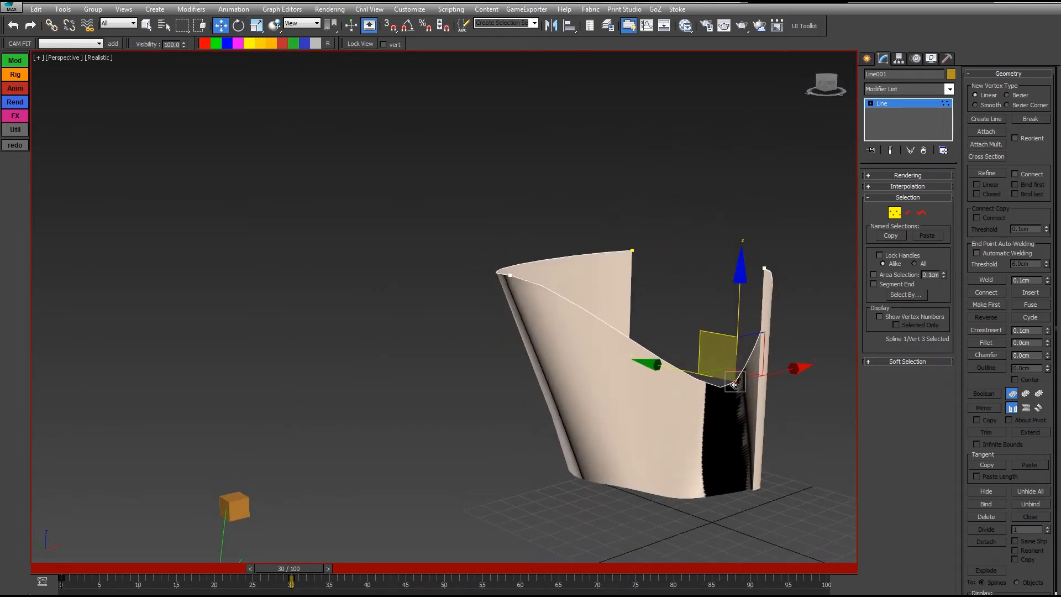
middle_click_drag(760, 398, 838, 540, "alt")
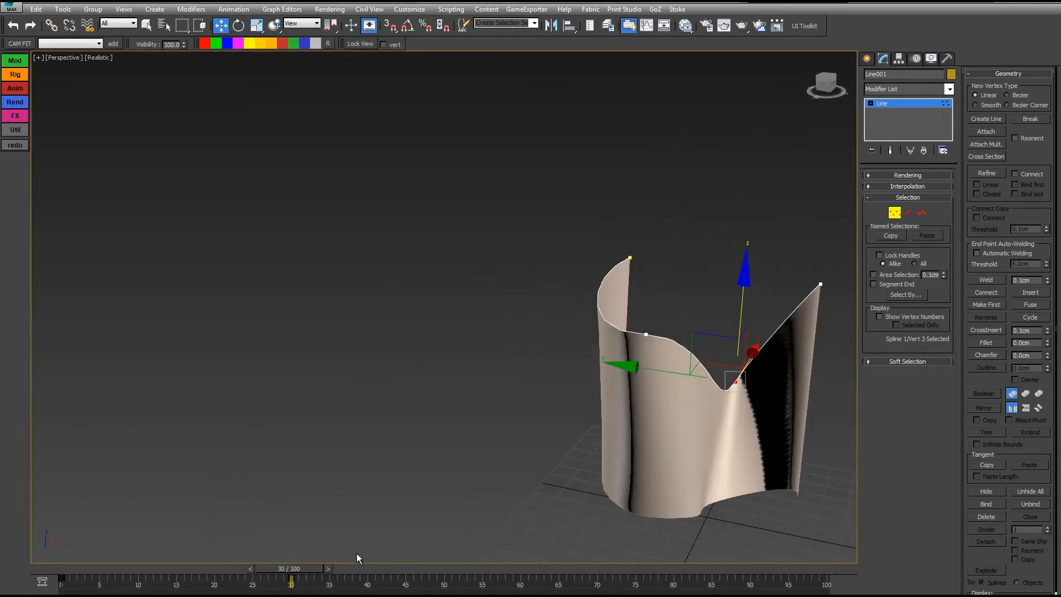
- Scrub the animation back to frame 0 to preview the reshaped trail surface
mouse_move(312, 570)
left_mouse_down()
mouse_move(61, 570)
mouse_move(298, 569)
left_mouse_up()
key("w")
middle_click_drag(602, 447, 320, 553, "alt")
left_click_drag(320, 571, 21, 587)
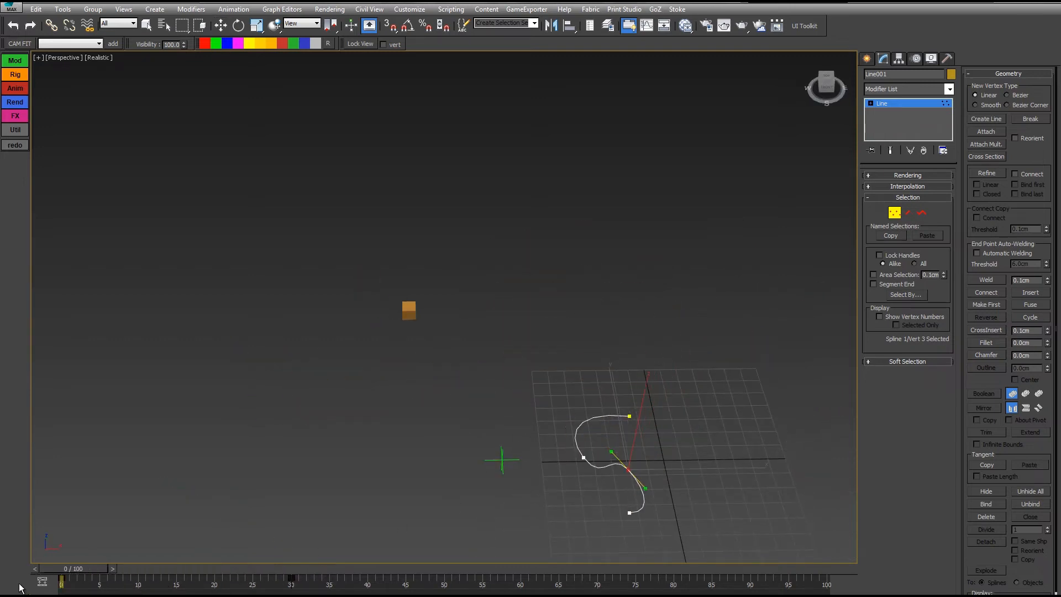
- Animate the line's vertices with Auto Key at frame 51, moving the second vertex far up and repositioning the remaining curve points
left_click_drag(147, 579, 474, 564)
key("w")
key("n")
left_click(485, 328)
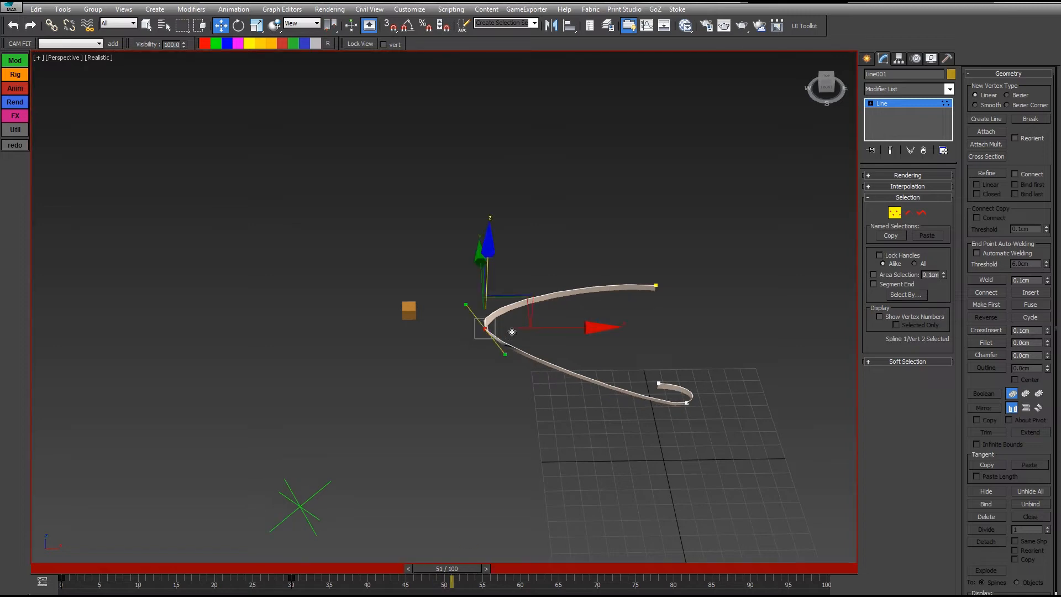
left_click_drag(532, 302, 676, 171)
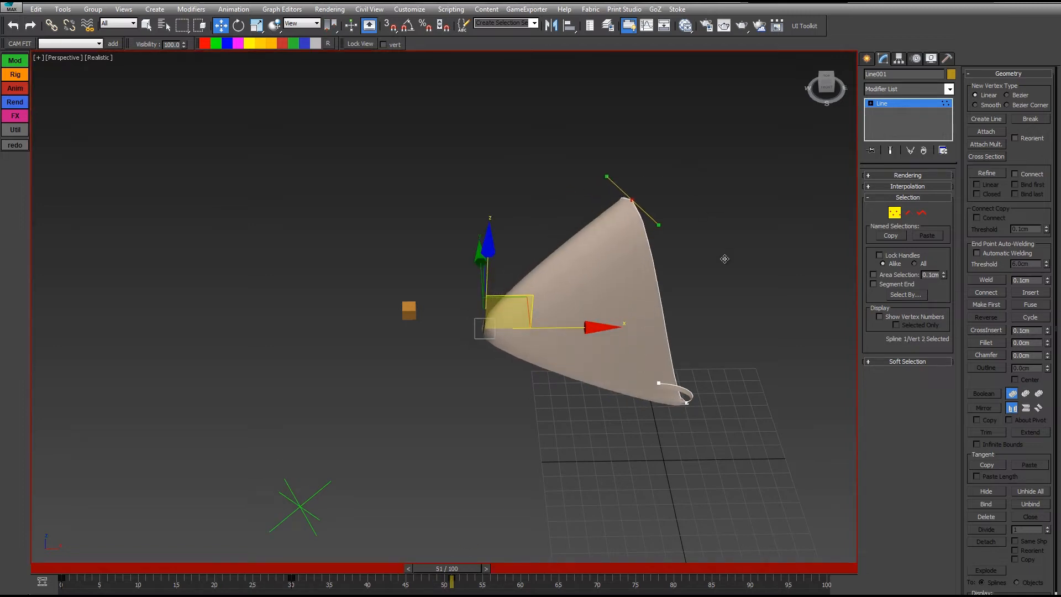
left_click_drag(660, 384, 706, 326)
left_click_drag(687, 406, 698, 391)
middle_click_drag(697, 392, 749, 334, "alt")
left_click_drag(759, 331, 791, 325)
left_click(894, 213)
- Turn off Auto Key and scrub the animation from the start to frame 52 to preview the surface
middle_click_drag(701, 315, 480, 547, "alt")
left_click_drag(470, 580, 298, 580)
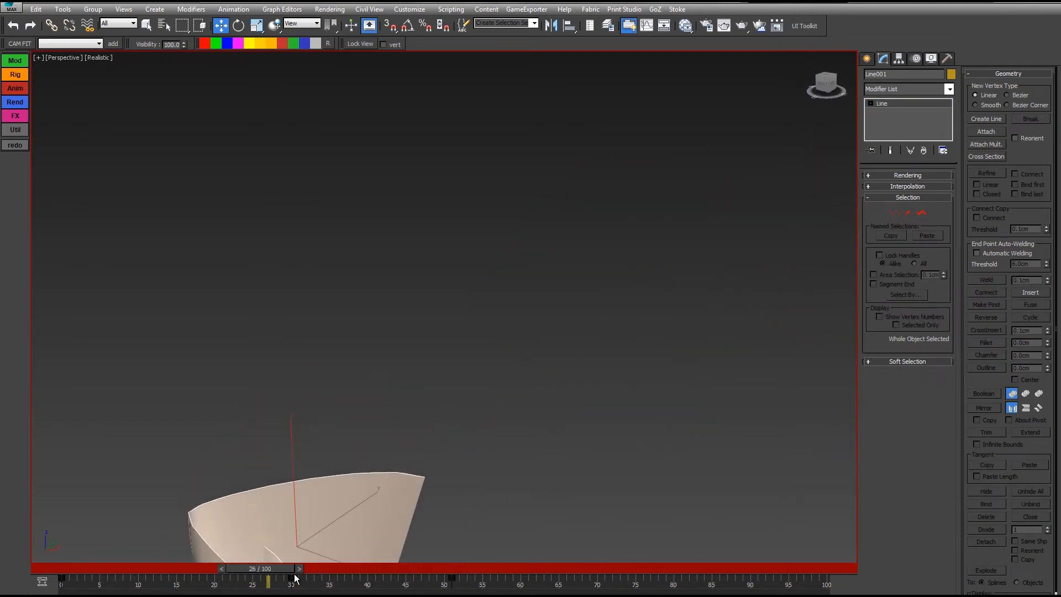
key("n")
middle_click_drag(539, 211, 569, 168, "alt")
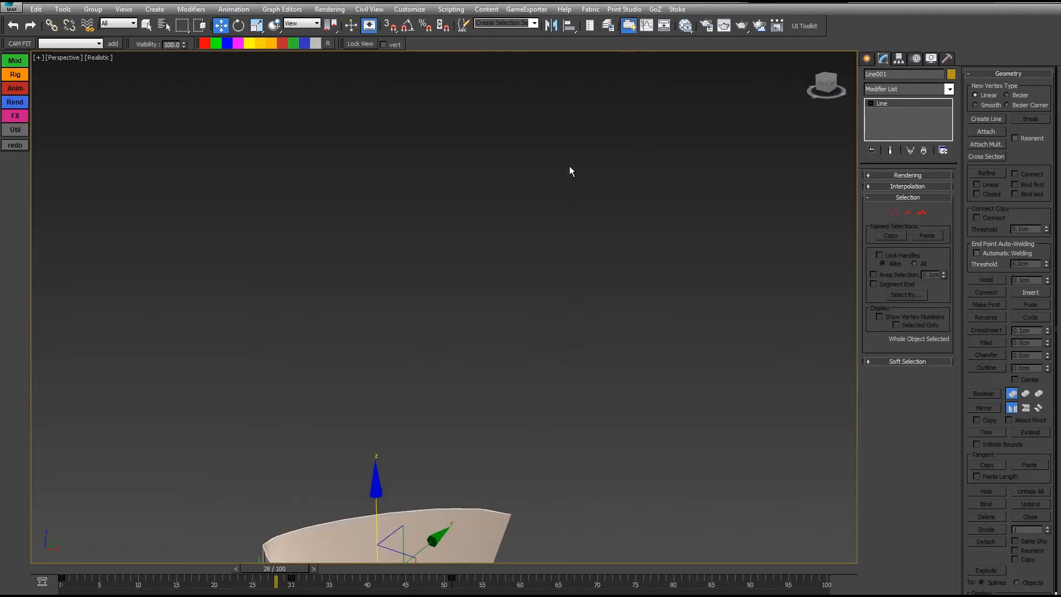
scroll(569, 165, "down", 4)
scroll(552, 468, "down", 2)
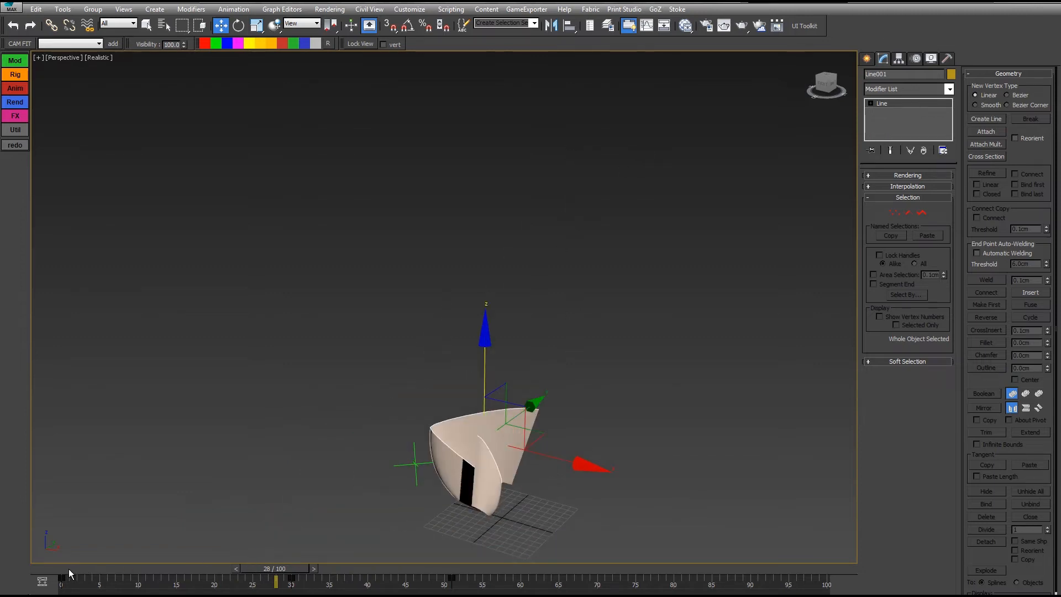
left_click_drag(68, 568, 449, 546)
key("w")
middle_click_drag(531, 395, 677, 371)
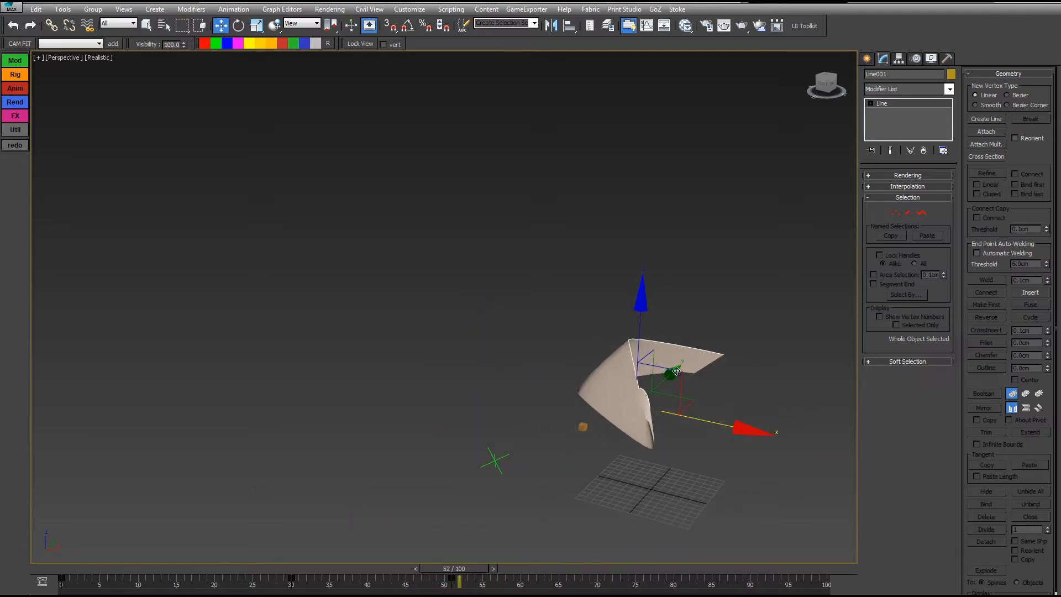
- Select the trail surface, display edged faces in the viewport and bring up the trail's parameters
left_click(607, 384)
key("F4")
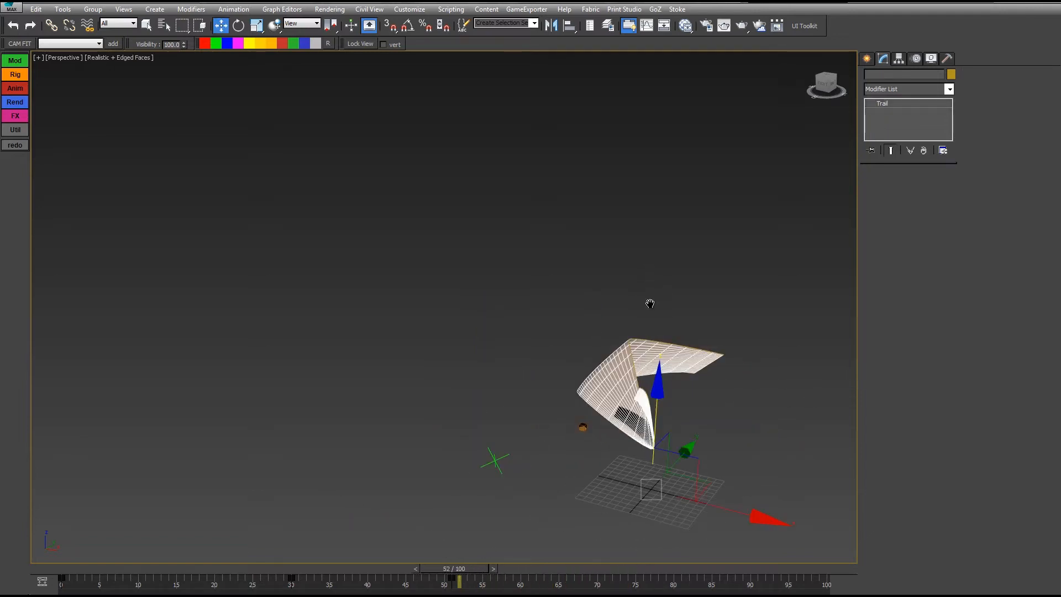
key("z")
scroll(864, 112, "up", 3)
left_click(868, 59)
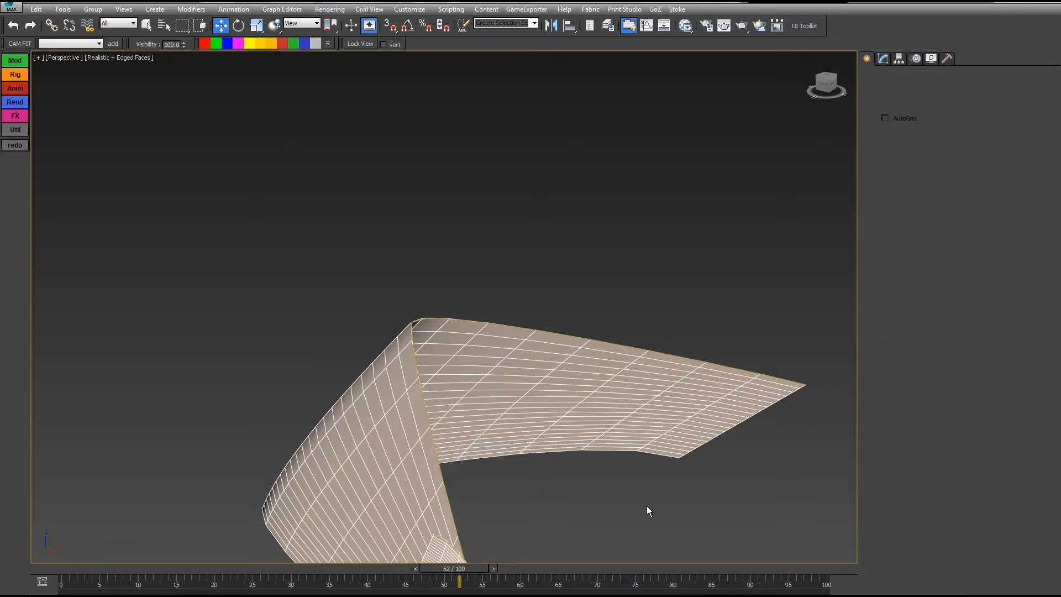
middle_click_drag(608, 274, 621, 204)
scroll(621, 204, "down", 3)
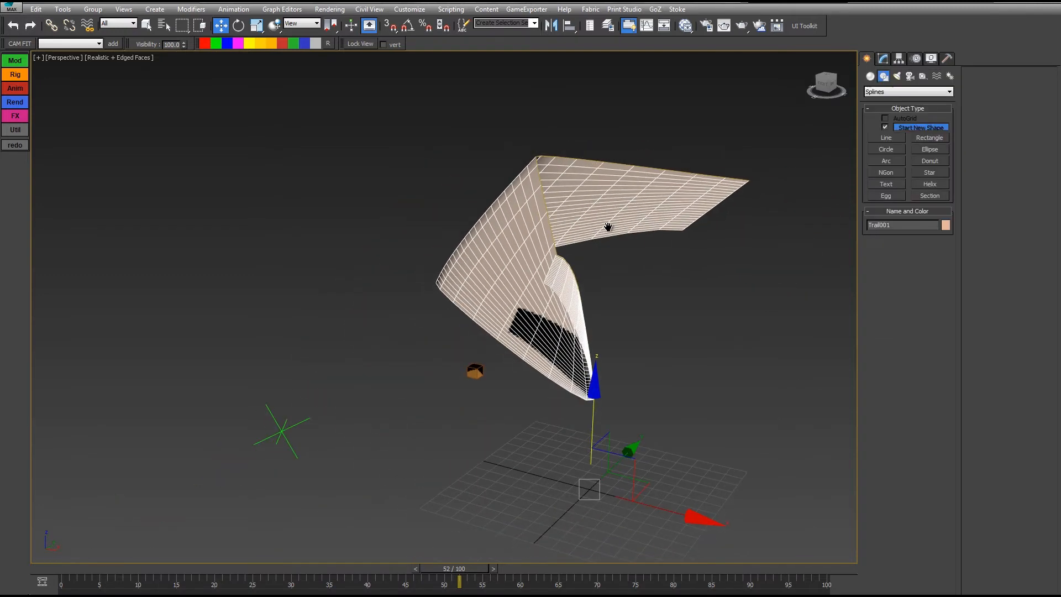
left_click(885, 60)
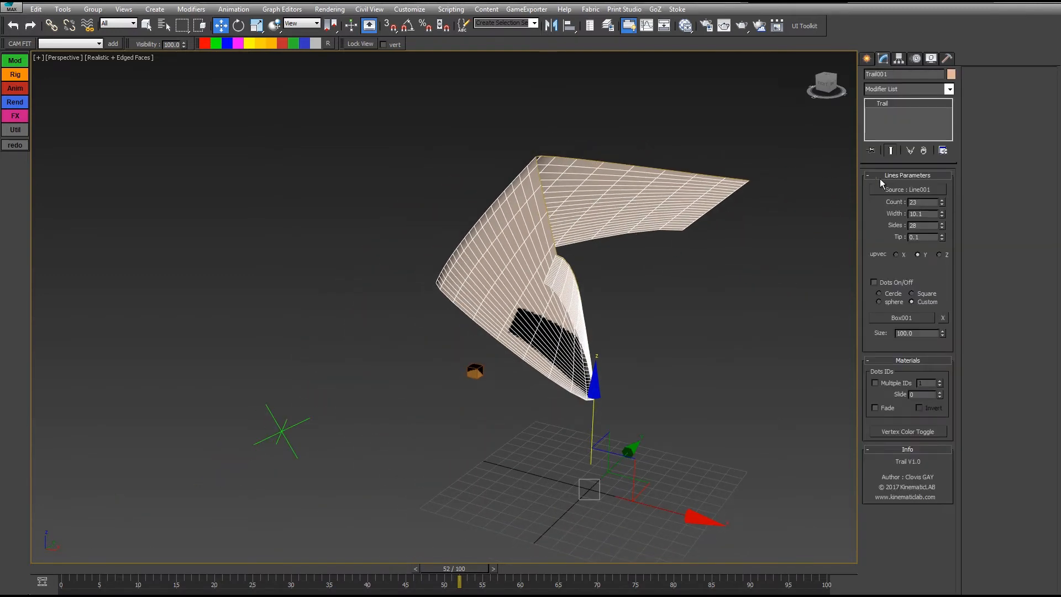
- Raise the trail's count to 49 and scrub the animation to frame 33
left_click_drag(943, 203, 938, 147)
mouse_move(937, 196)
left_mouse_down()
mouse_move(940, 229)
mouse_move(938, 184)
mouse_move(940, 207)
mouse_move(939, 199)
left_mouse_up()
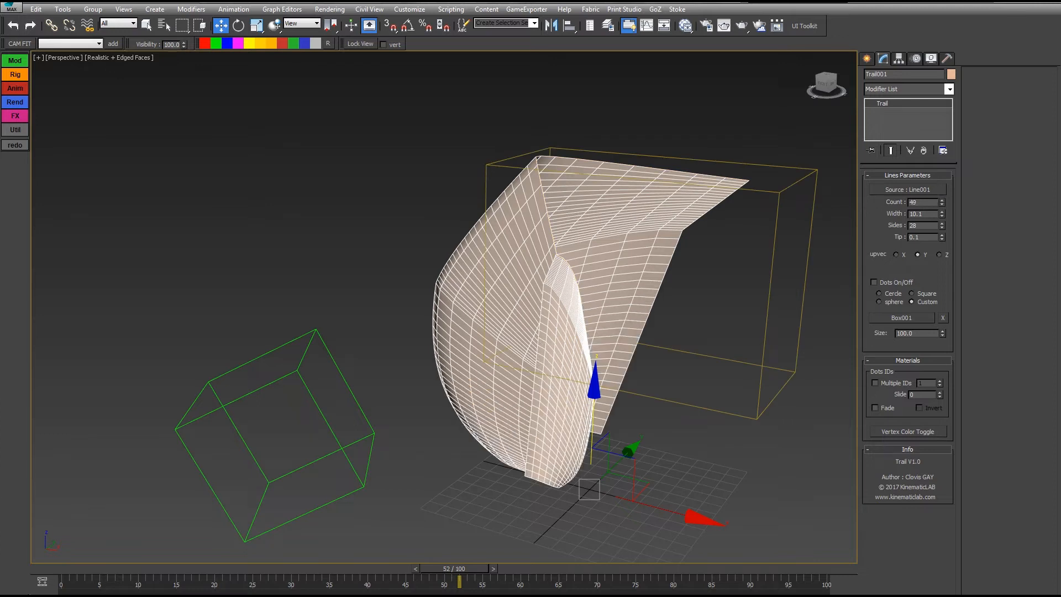
left_click_drag(454, 568, 318, 525)
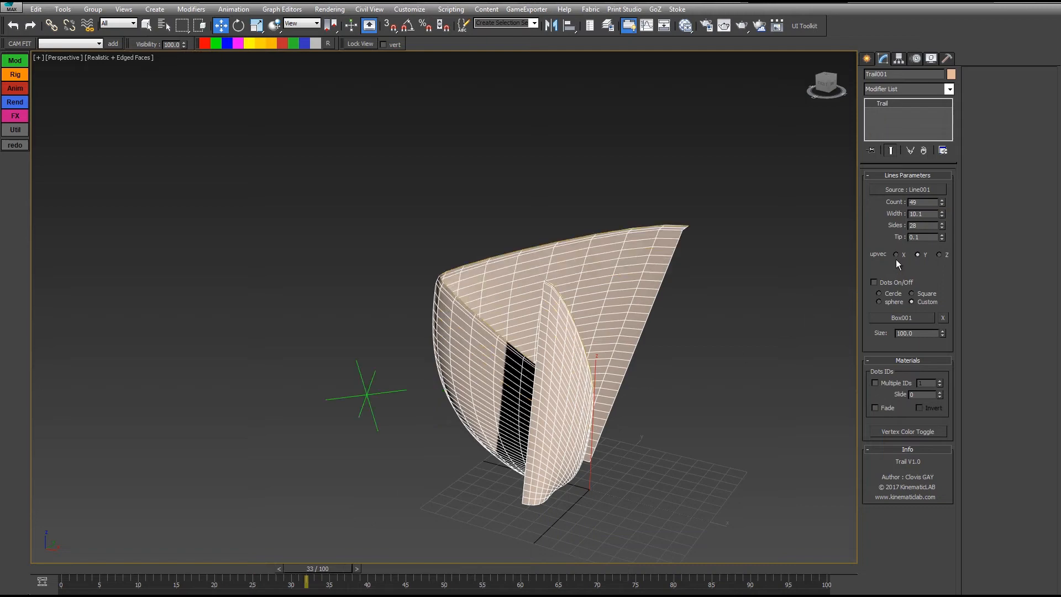
- Reset the trail's sides to the minimum of 2 and raise them gradually to 13
right_click(942, 224)
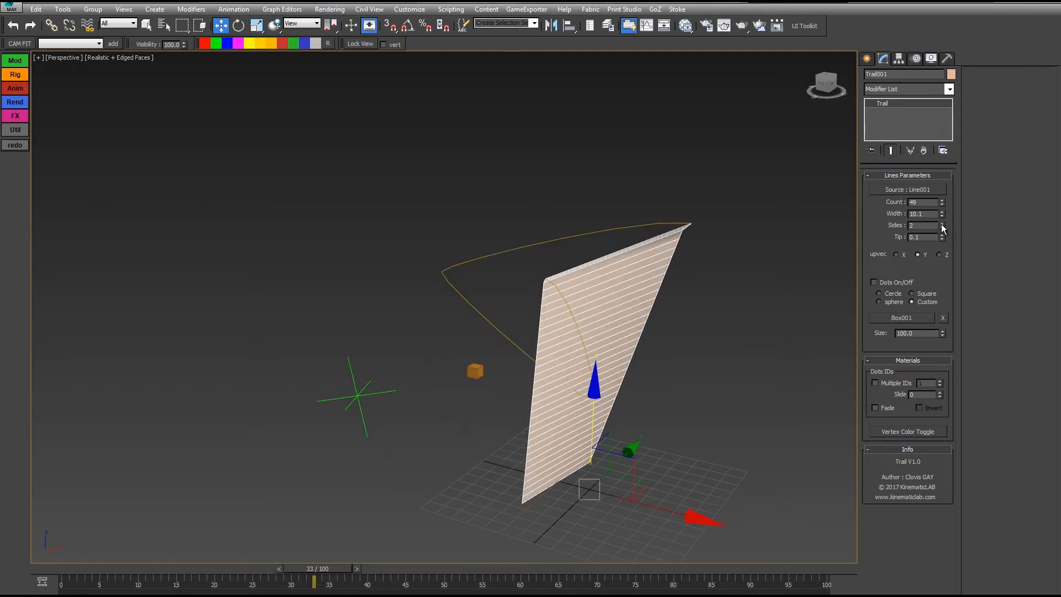
left_click(941, 224)
left_click(942, 224)
left_click(942, 224)
left_click(942, 223)
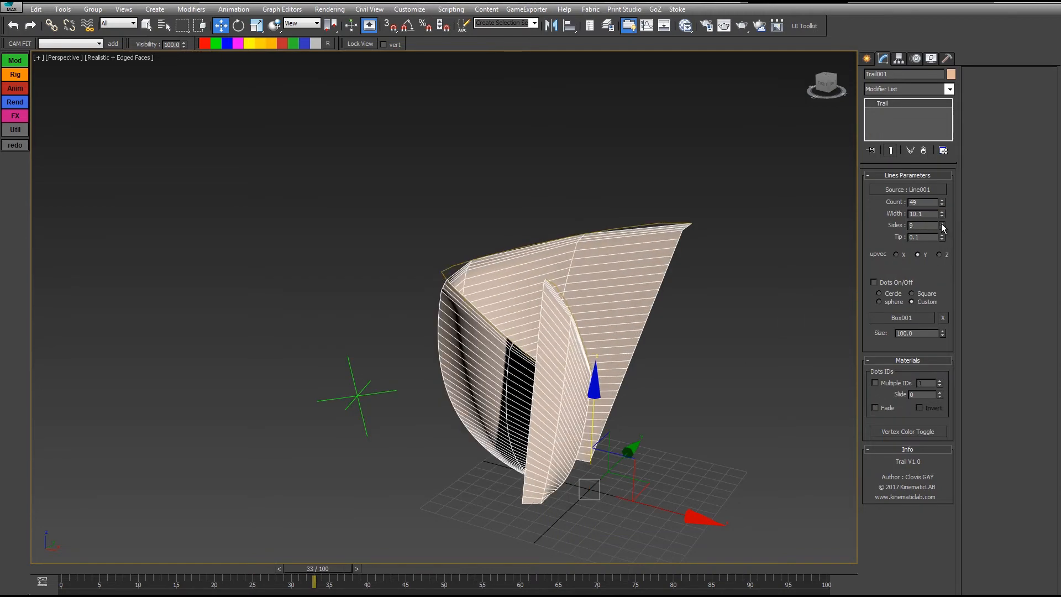
left_click(942, 224)
left_click(942, 223)
left_click(942, 224)
left_click(942, 224)
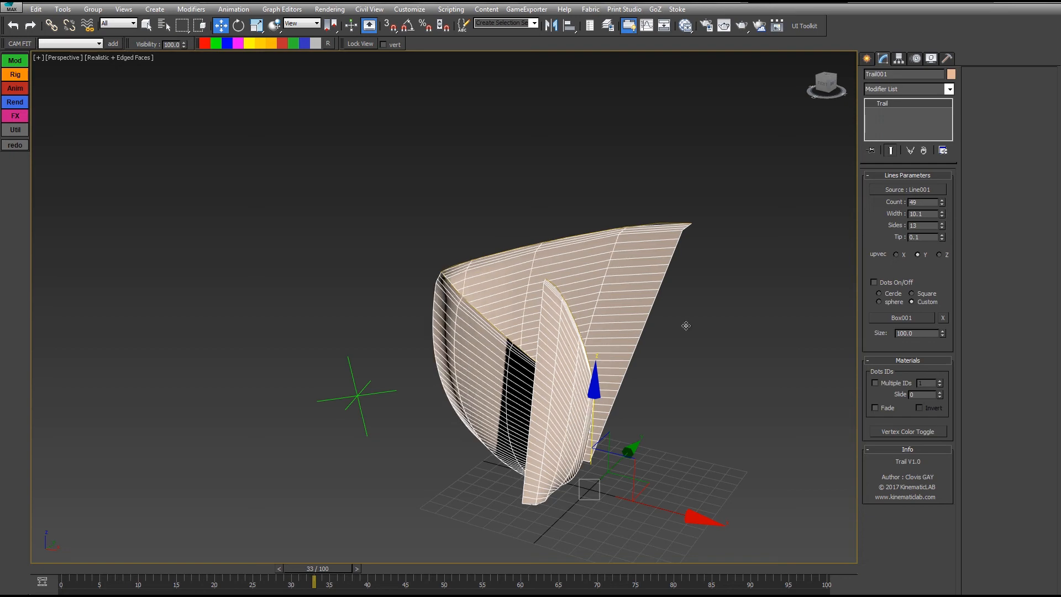
- Set the trail's tip to 100, keep its width at 10.1 and inspect the surface from several angles
mouse_move(640, 309)
middle_mouse_down("alt")
mouse_move(677, 305)
mouse_move(648, 315)
middle_mouse_up("alt")
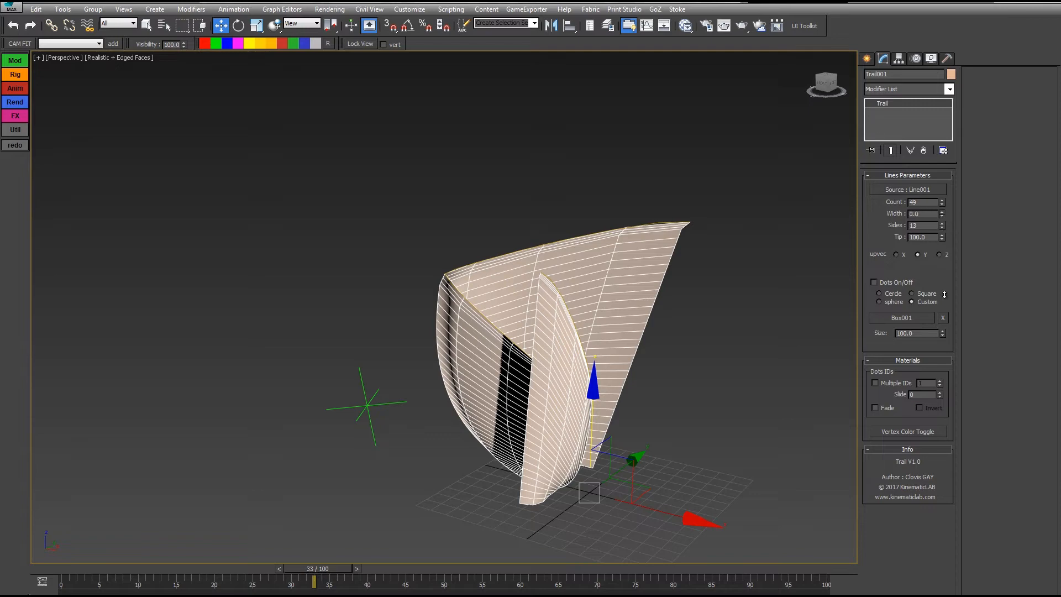
middle_click_drag(537, 414, 486, 327, "alt")
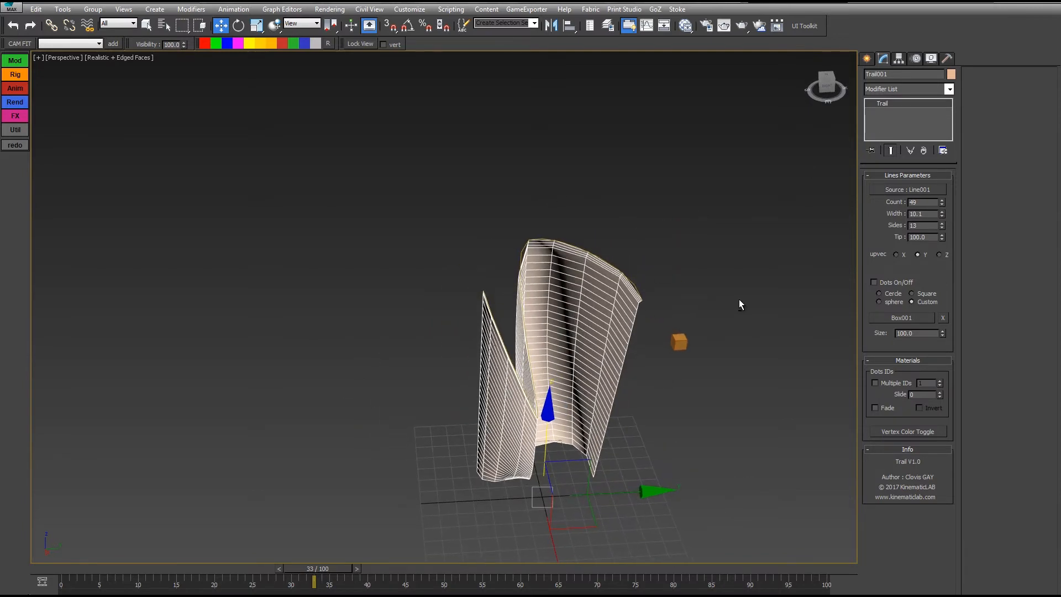
middle_click_drag(740, 304, 772, 294, "alt")
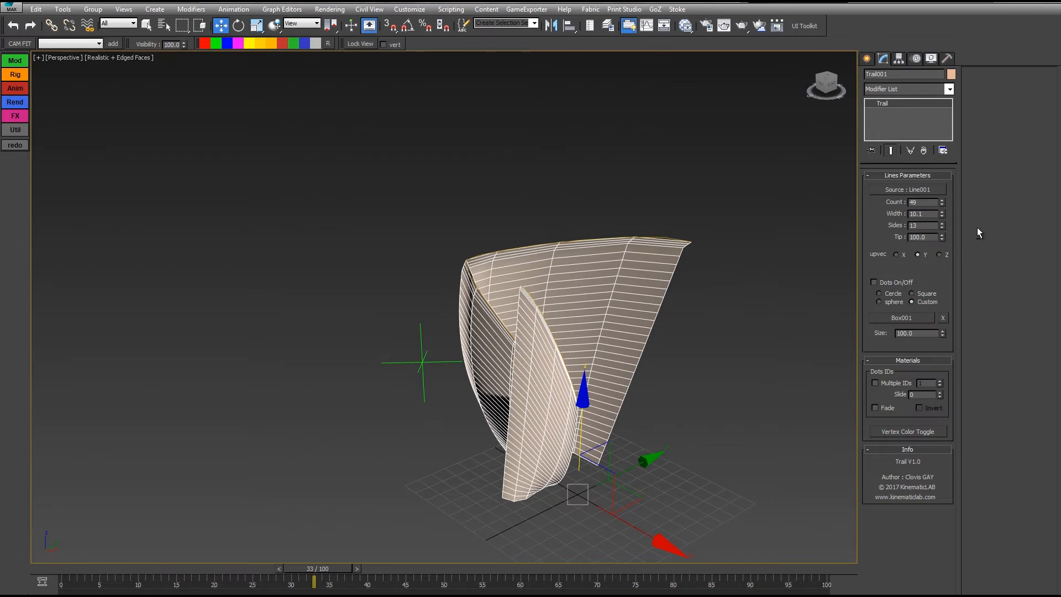
- Set the point helper as the trail's source and scrub the animation to frame 50
left_click(898, 190)
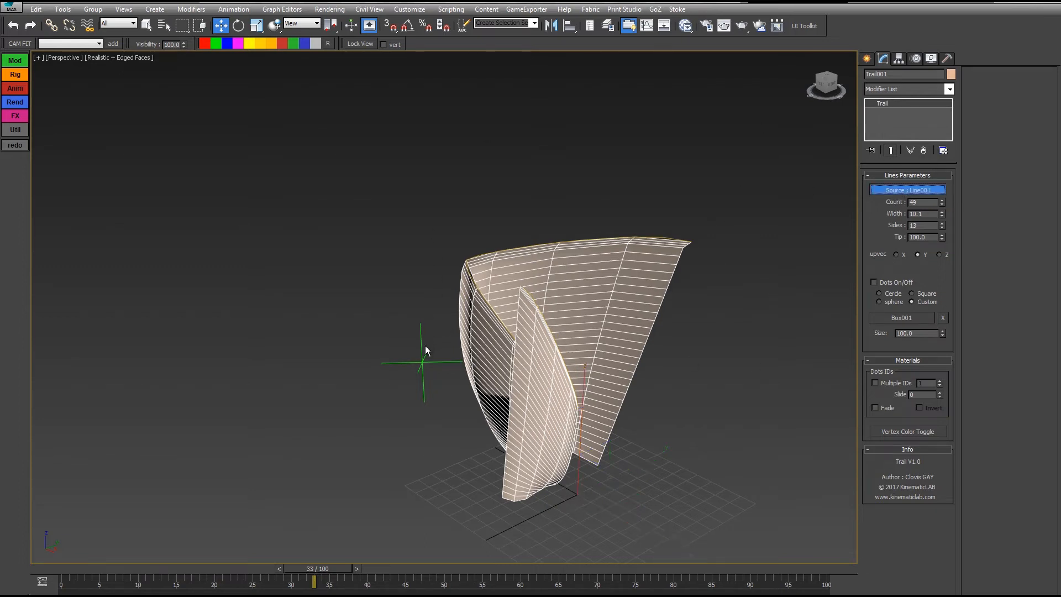
left_click(422, 363)
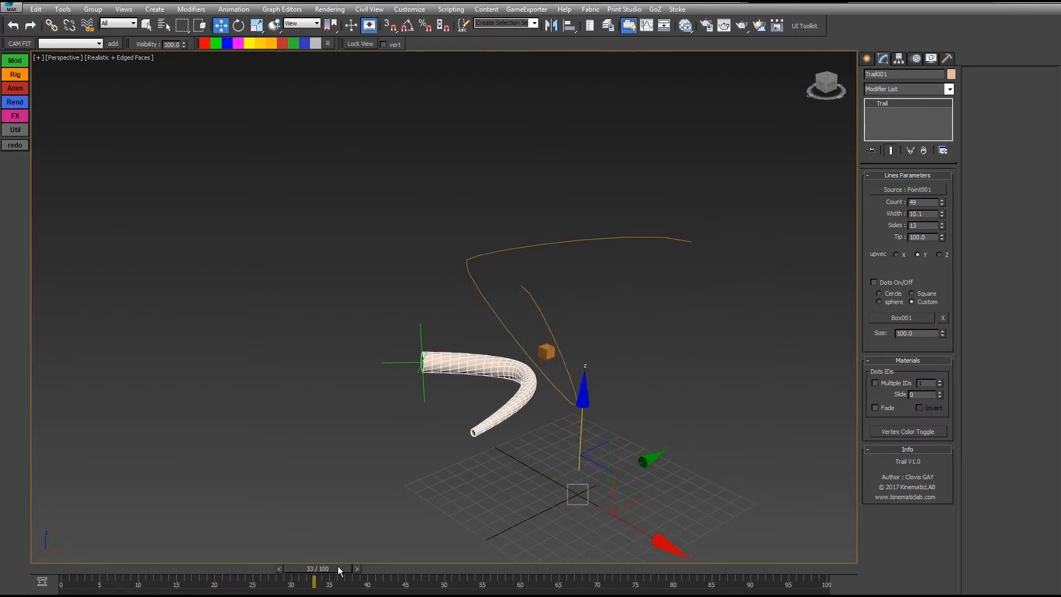
left_click_drag(340, 571, 484, 554)
key("w")
middle_click_drag(568, 425, 677, 392)
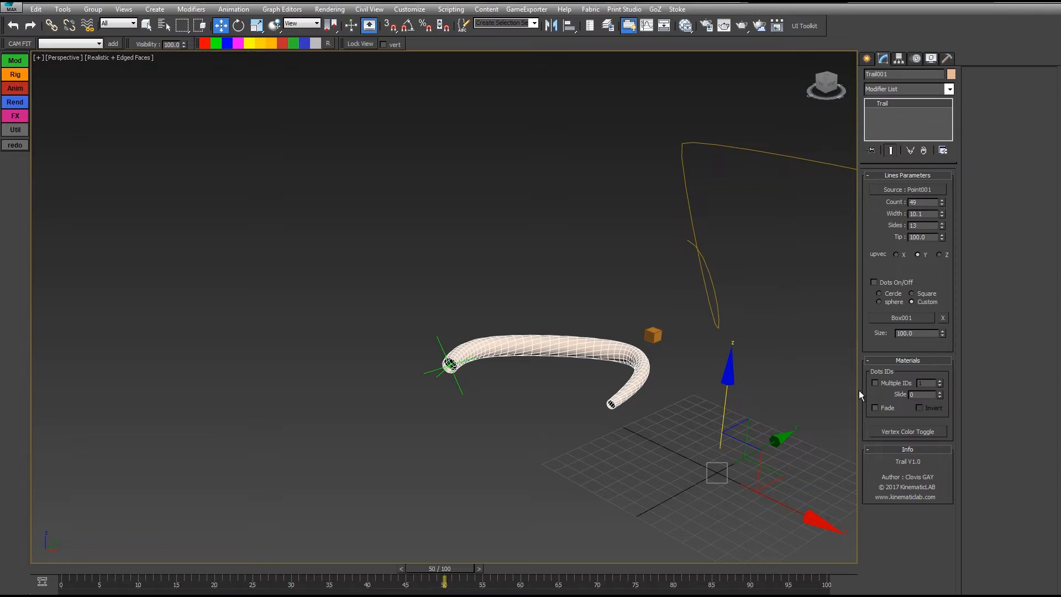
- Open the Slate Material Editor and reposition its window so the tube trail stays visible
left_click(686, 26)
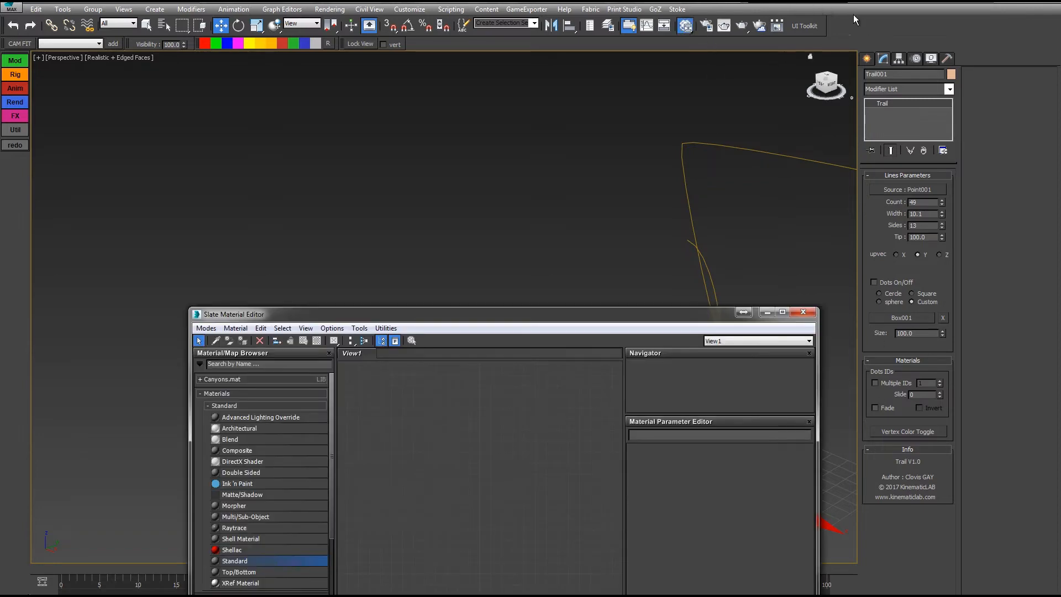
left_click_drag(604, 320, 892, 152)
middle_click_drag(418, 252, 244, 226)
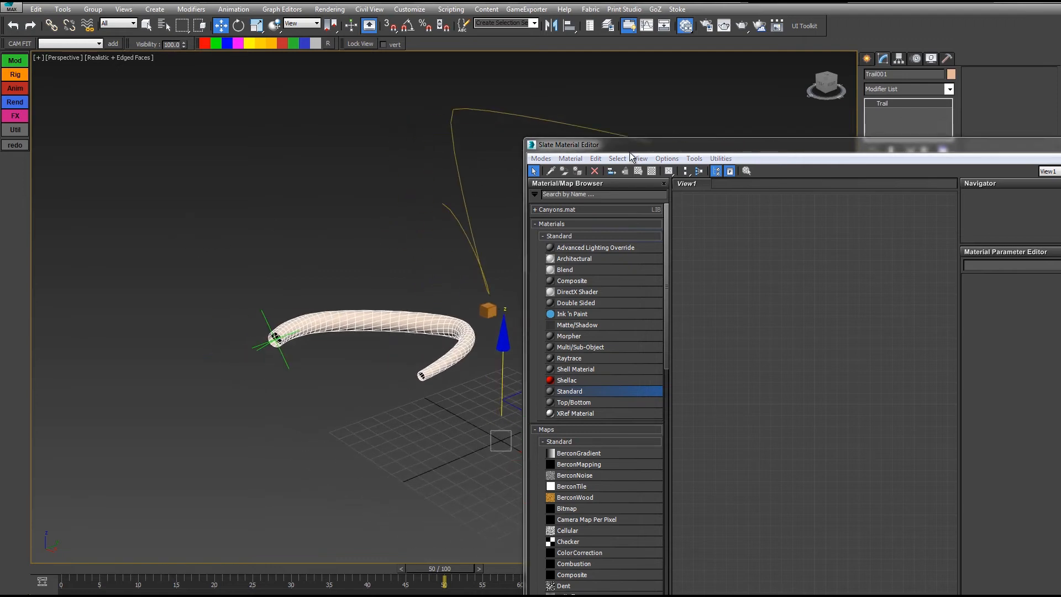
left_click_drag(625, 148, 500, 63)
middle_click_drag(274, 260, 265, 309, "alt")
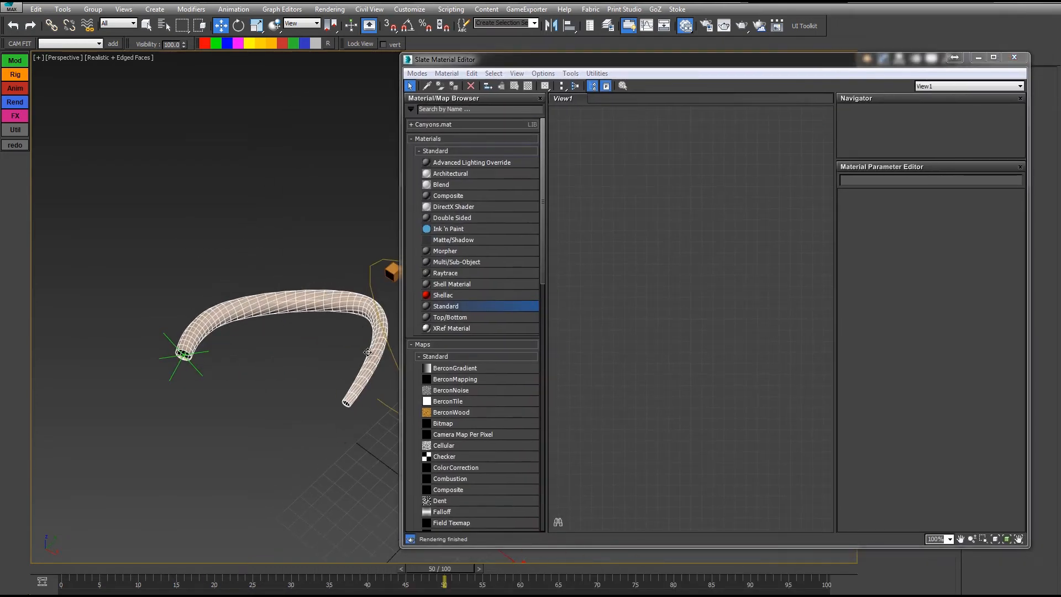
middle_click_drag(359, 191, 350, 193)
left_click_drag(545, 60, 352, 479)
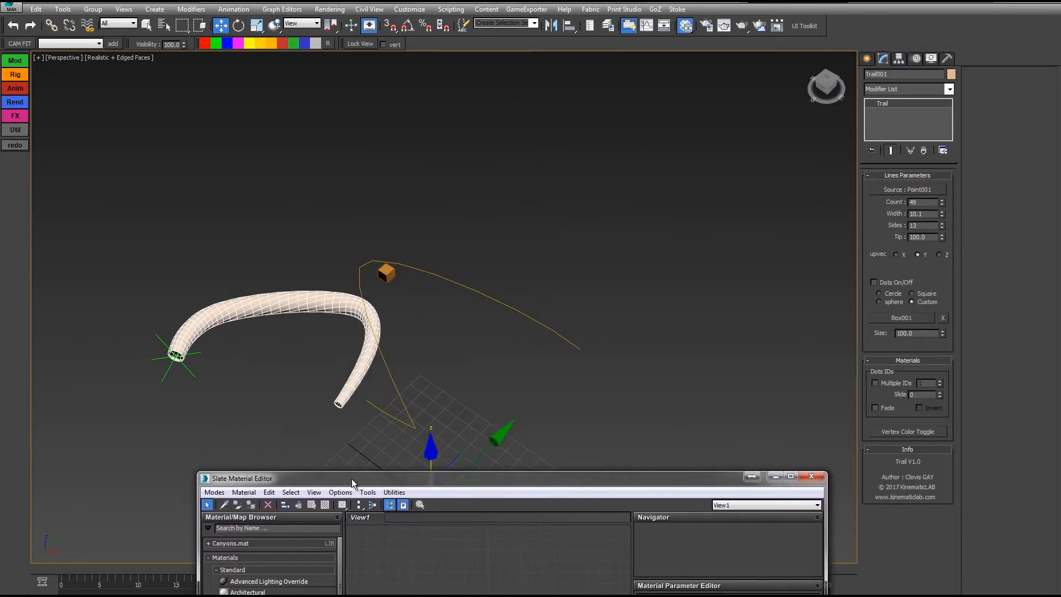
- Turn on the trail's dots as circles, set the up vector to Z and the dot radius to 16.3
left_click(875, 281)
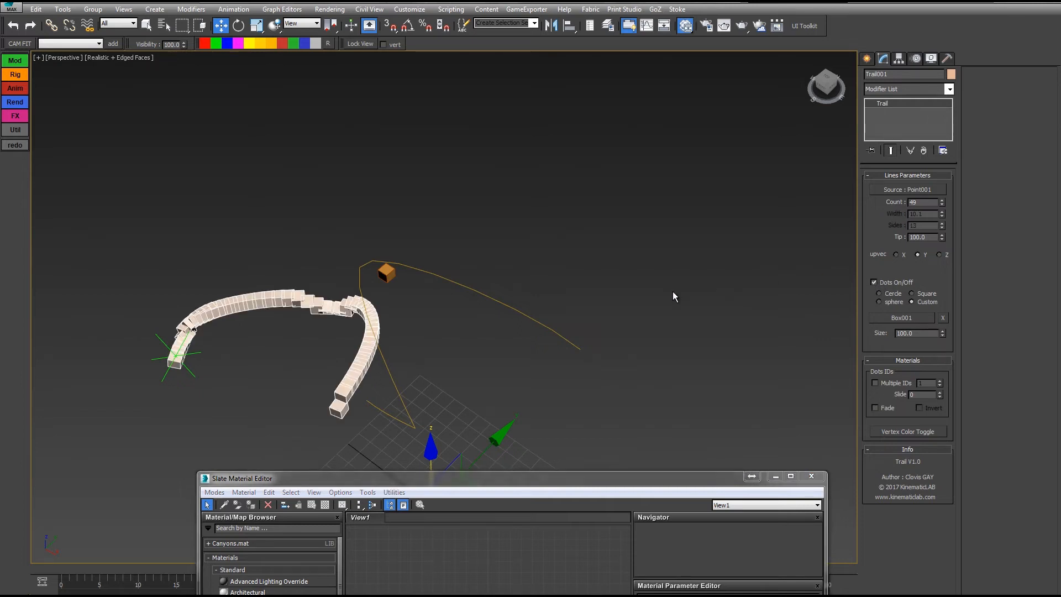
left_click(880, 293)
middle_click_drag(538, 320, 569, 295)
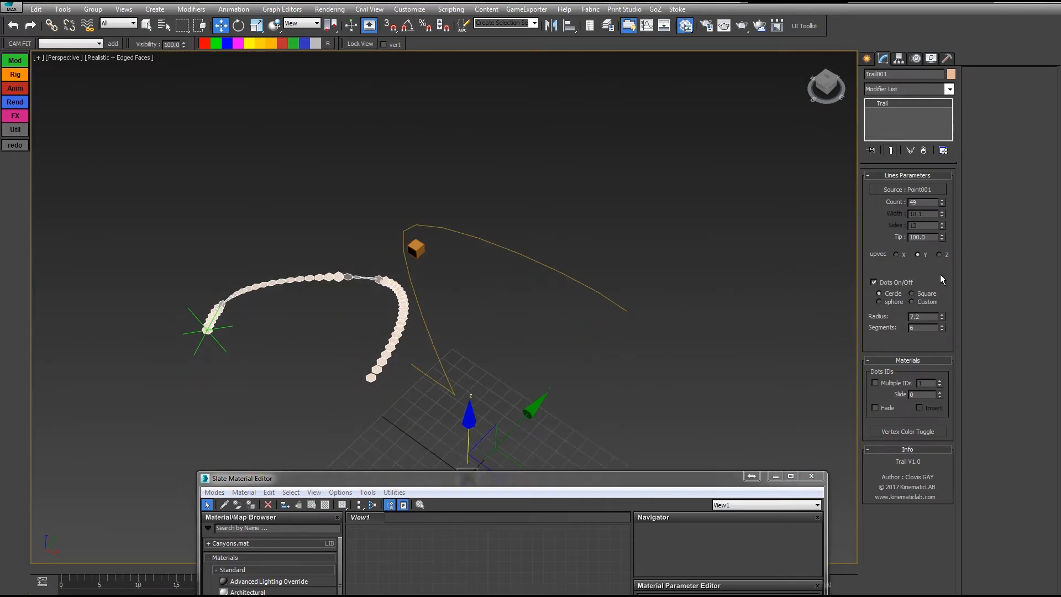
left_click(939, 255)
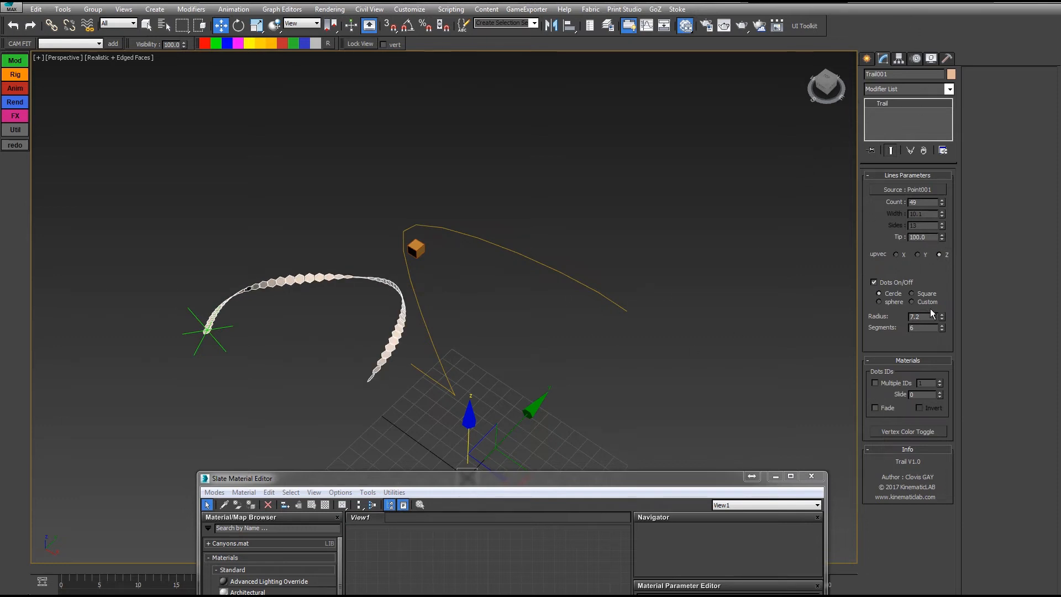
left_click_drag(942, 317, 938, 267)
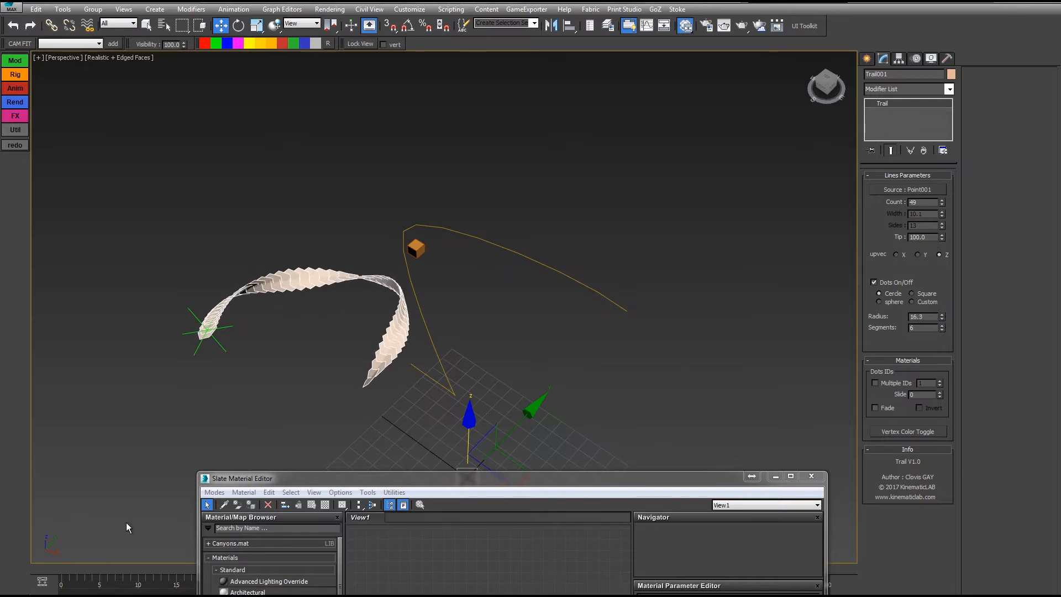
- Scrub the animation to frame 49 and bring the whole Slate Material Editor window into view
left_click_drag(66, 572, 442, 464)
left_click_drag(671, 481, 678, 338)
middle_click_drag(544, 257, 439, 176)
left_click_drag(442, 333, 512, 157)
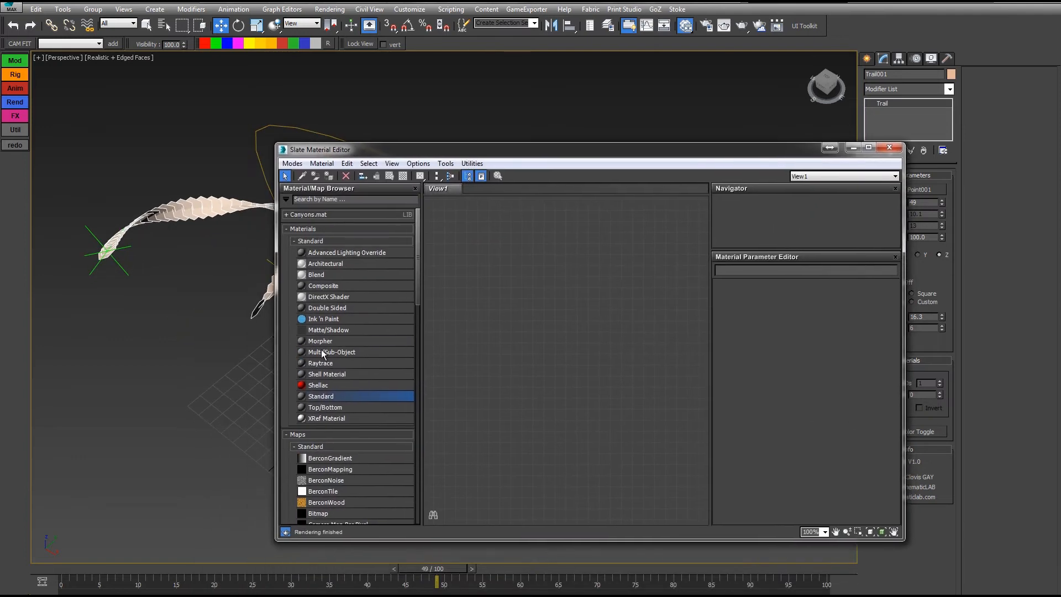
- Create a Multi/Sub-Object material in the Slate view and assign it to the selected trail
left_click_drag(340, 358, 582, 282)
double_click(582, 280)
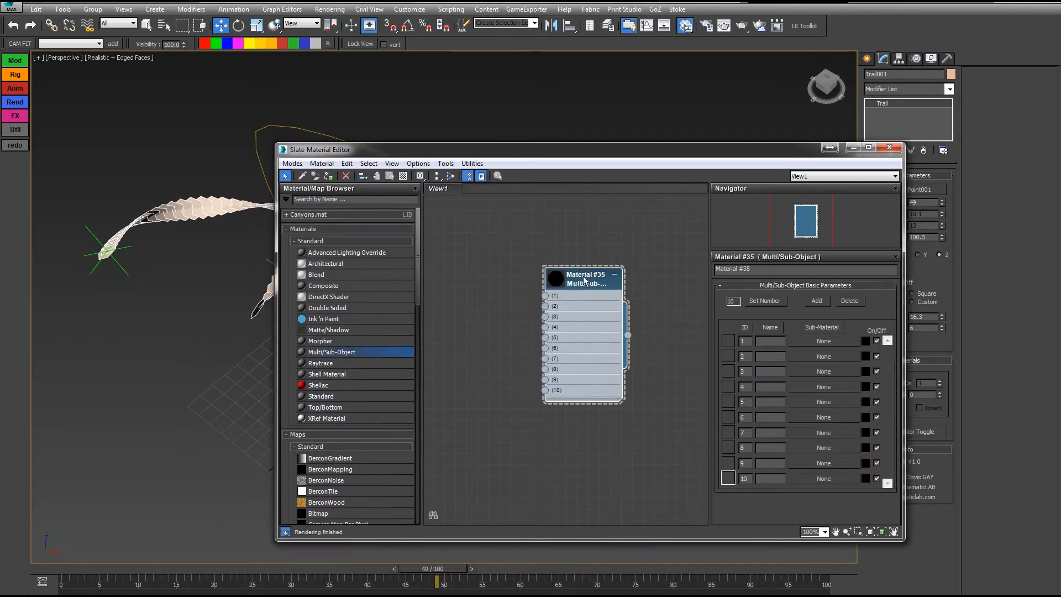
right_click(589, 282)
left_click(613, 298)
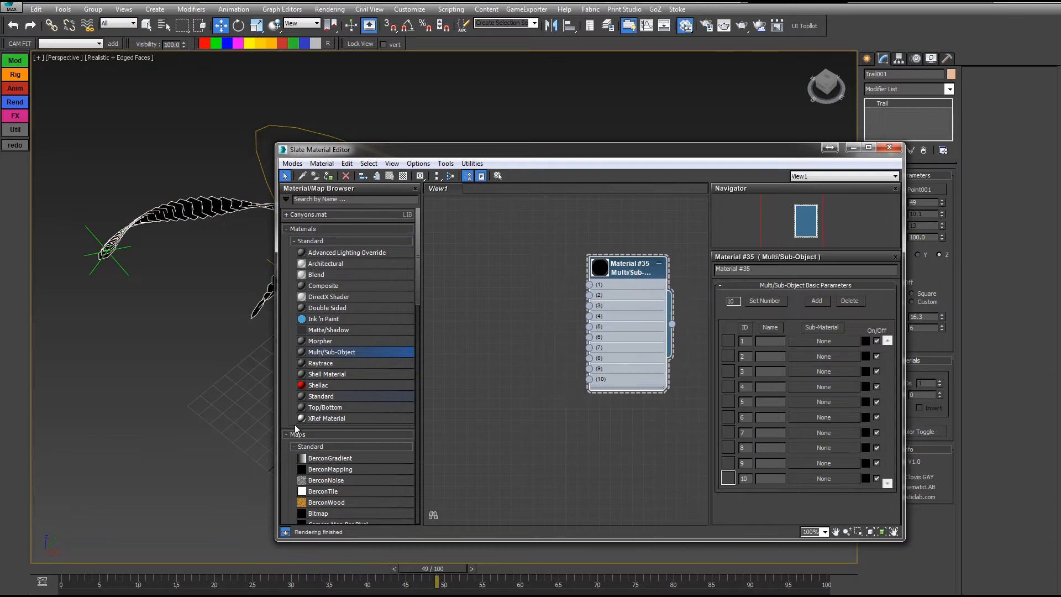
- Add a Standard material, duplicate it twice and wire the three to slots 1, 2 and 3 of the Multi/Sub-Object material
left_click_drag(324, 397, 461, 258)
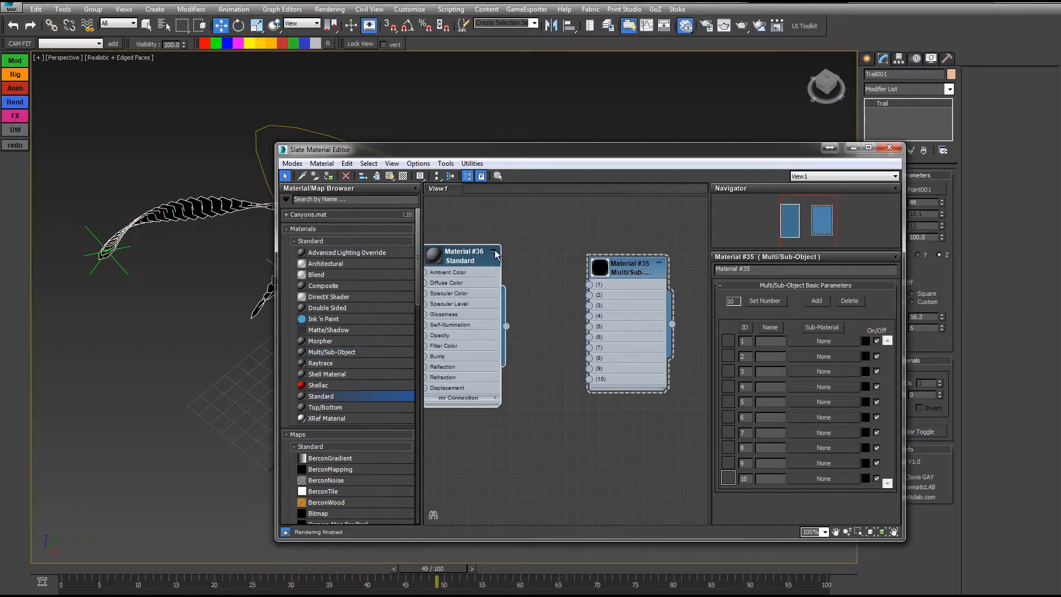
left_click(493, 251)
mouse_move(462, 261)
left_mouse_down("shift")
mouse_move(459, 298)
mouse_move(483, 333)
left_mouse_up("shift")
left_click_drag(507, 258, 589, 285)
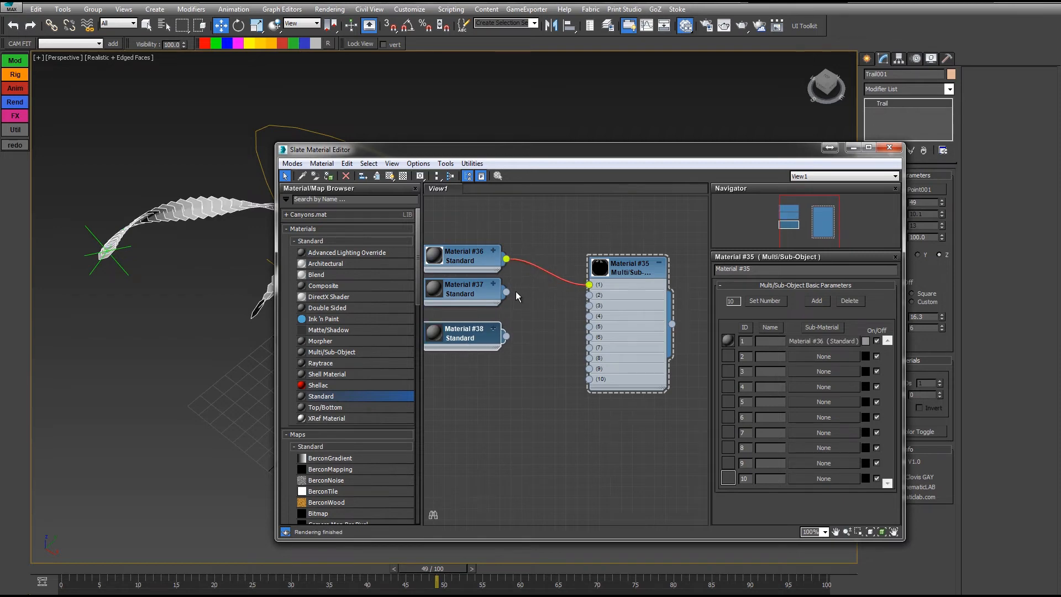
left_click_drag(506, 292, 590, 295)
left_click_drag(506, 336, 589, 305)
- Set the diffuse color of the slot 2 material to pure red (255, 0, 0)
left_click(472, 300)
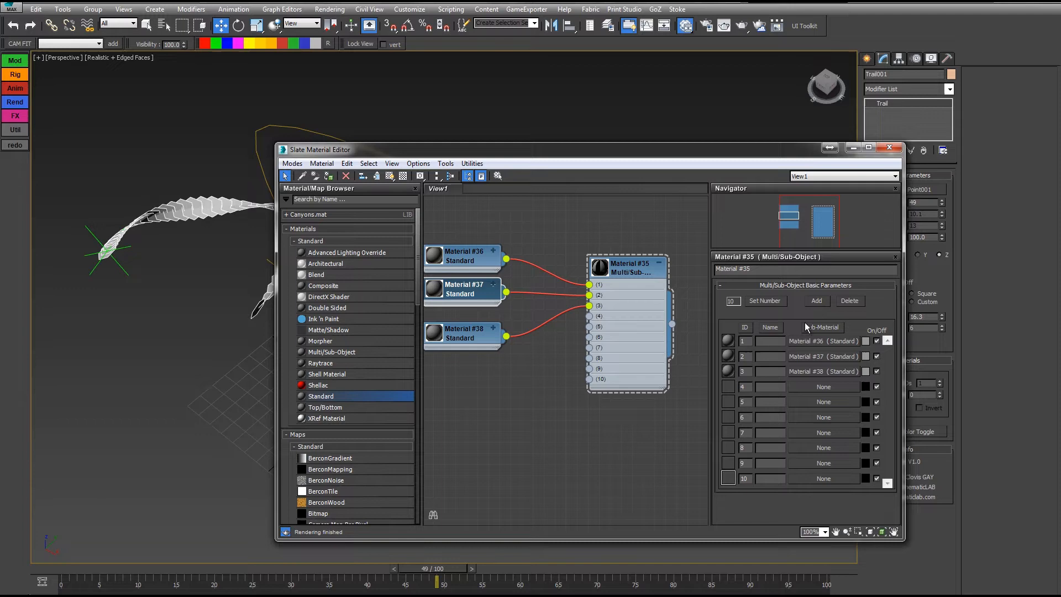
double_click(466, 292)
left_click(778, 355)
left_click_drag(380, 108, 437, 109)
left_click_drag(405, 117, 451, 125)
left_click(409, 155)
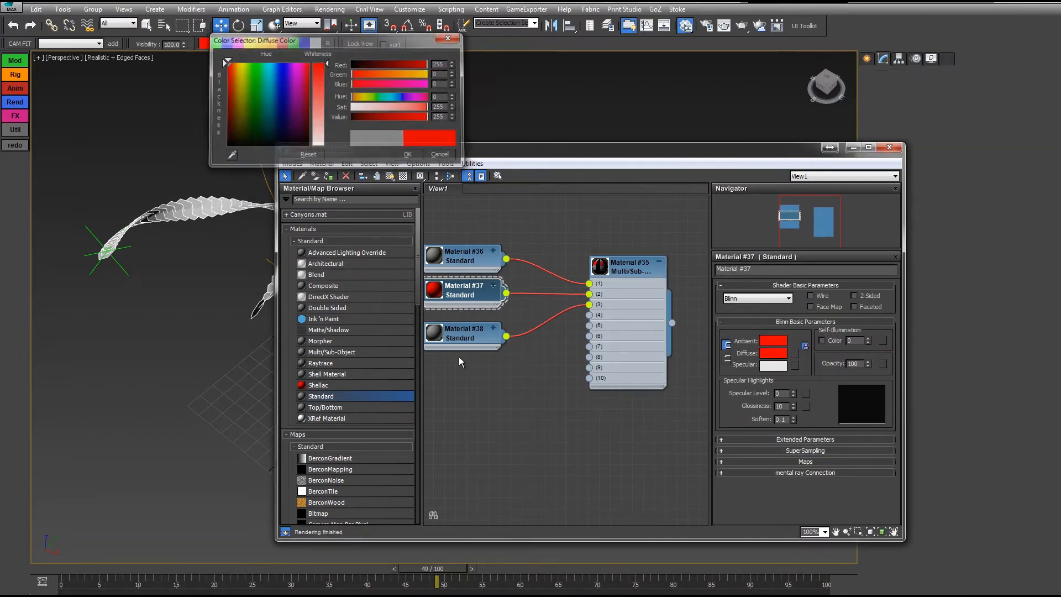
- Set the diffuse color of the slot 3 material to bright green with hue 99, saturation 255 and value 255
double_click(459, 340)
left_click(773, 353)
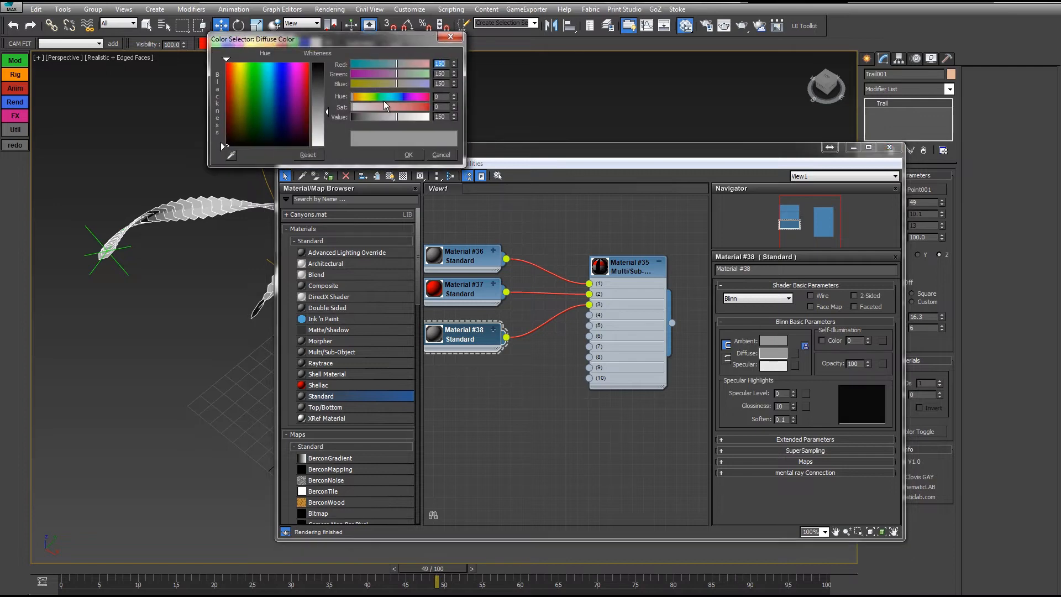
left_click(381, 96)
left_click_drag(381, 108, 437, 109)
left_click_drag(406, 117, 446, 122)
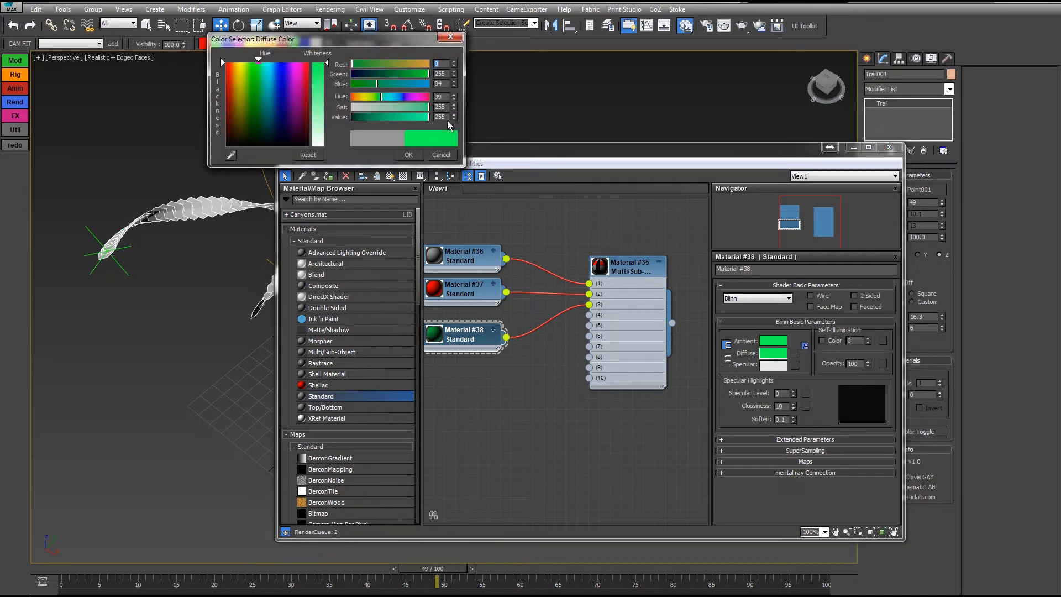
left_click(408, 155)
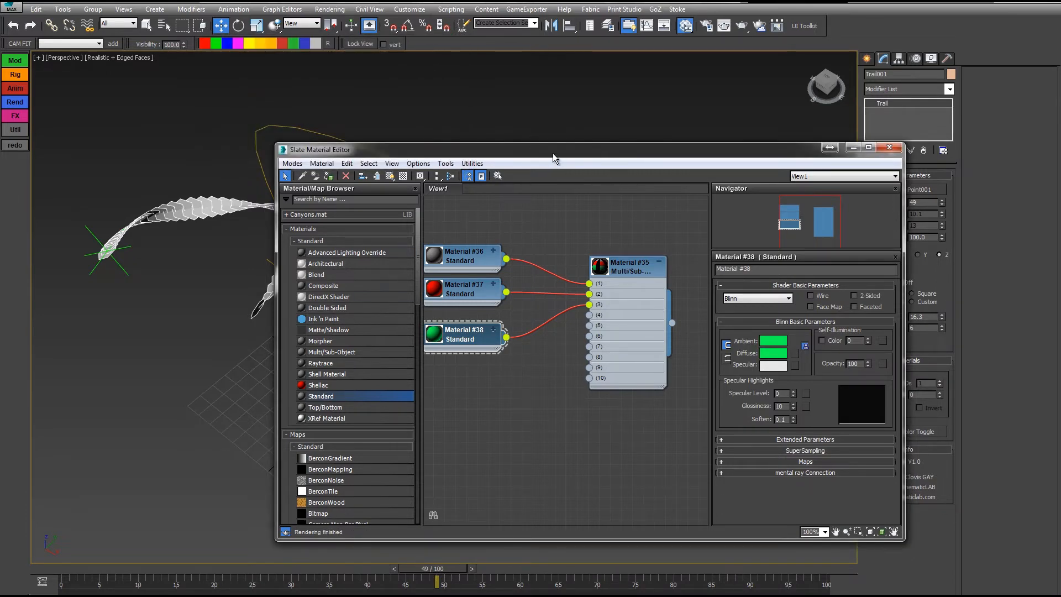
- Enable Multiple IDs on the trail with a value of 2, with the material editor moved clear, and inspect the alternating colors
left_click_drag(554, 154, 452, 346)
middle_click_drag(347, 216, 487, 176)
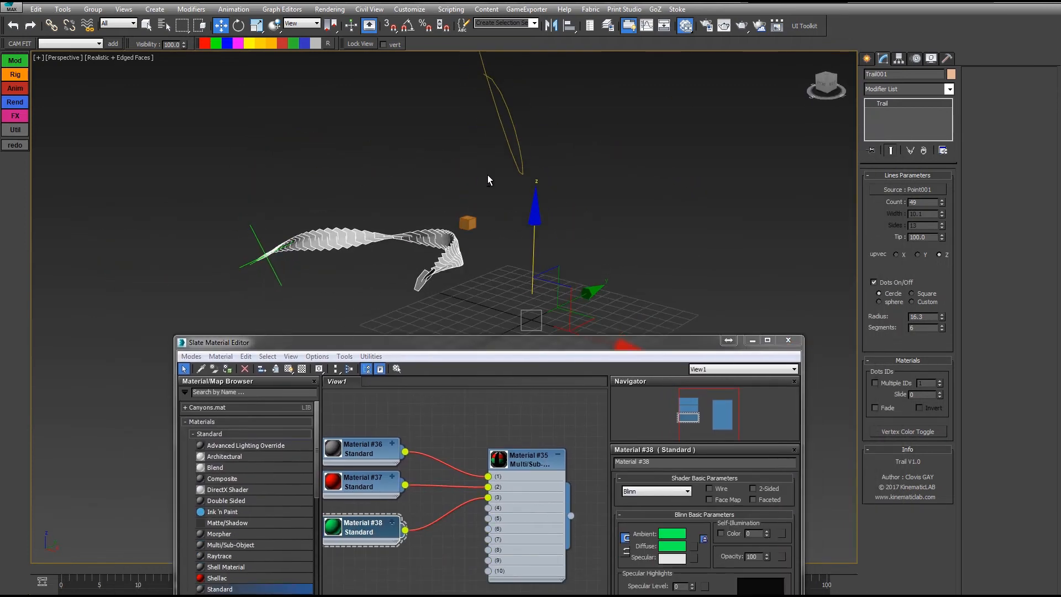
left_click_drag(362, 449, 373, 427)
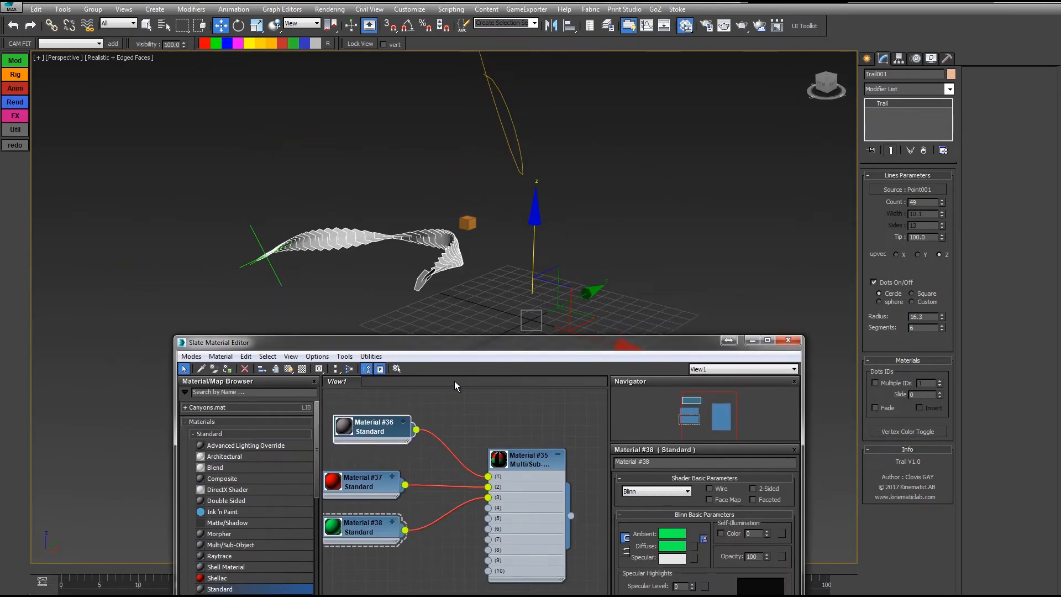
middle_click_drag(547, 261, 625, 242)
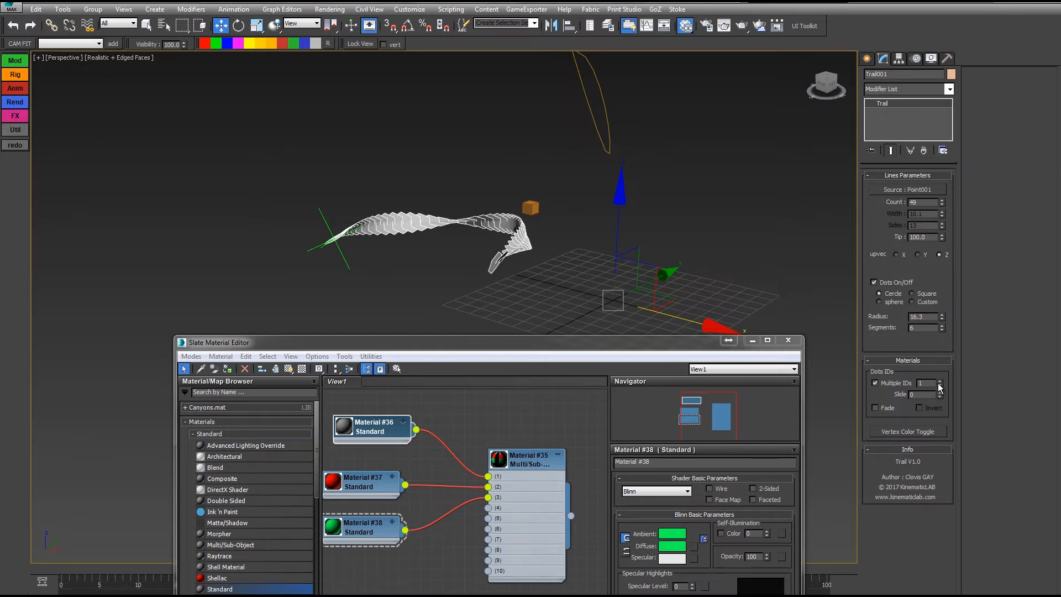
left_click(941, 382)
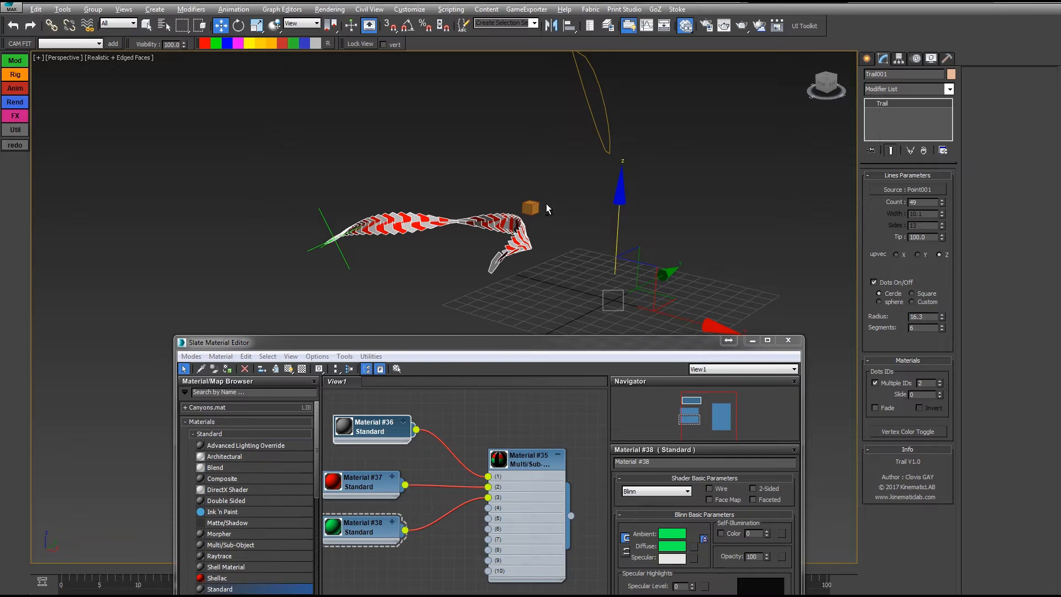
middle_click_drag(547, 208, 684, 267, "alt")
scroll(685, 268, "up", 5)
middle_click_drag(567, 232, 808, 249)
scroll(808, 249, "down", 5)
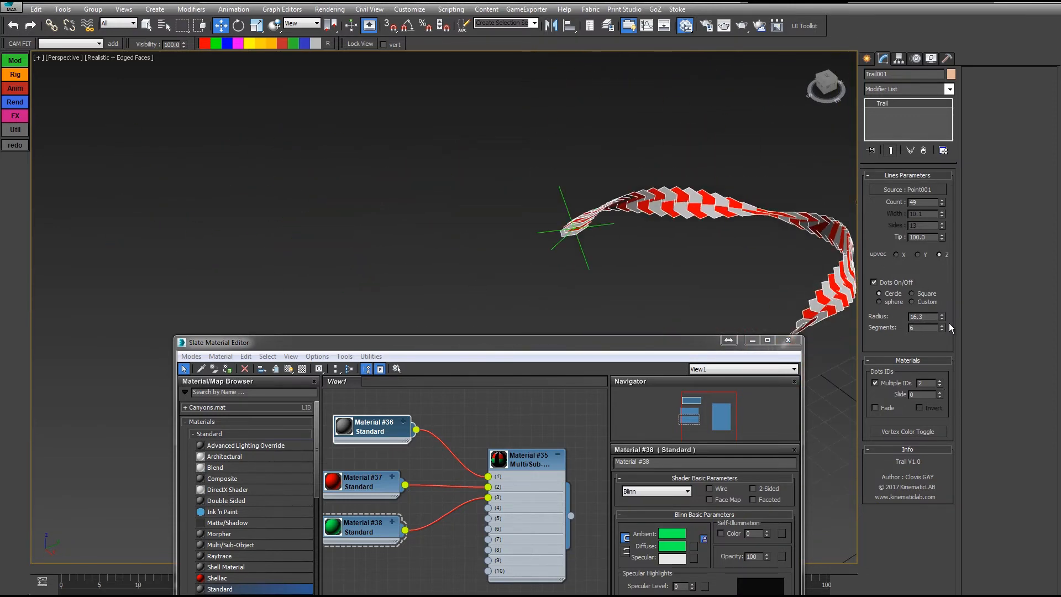
- Align the red material node under the gray one and raise the trail's Multiple IDs to 3
left_click_drag(384, 484, 395, 460)
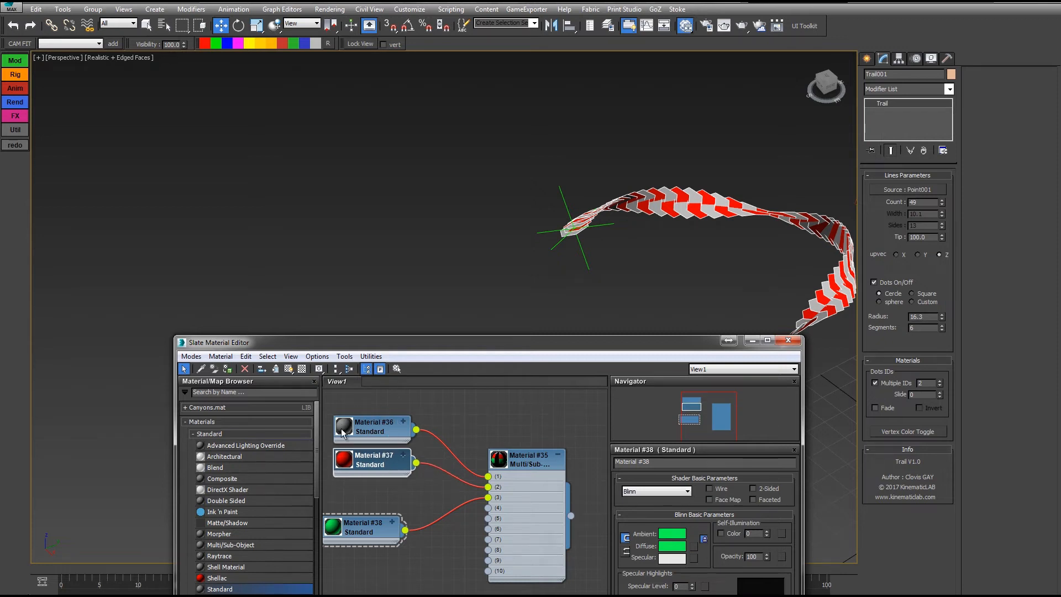
middle_click_drag(648, 232, 641, 266, "alt")
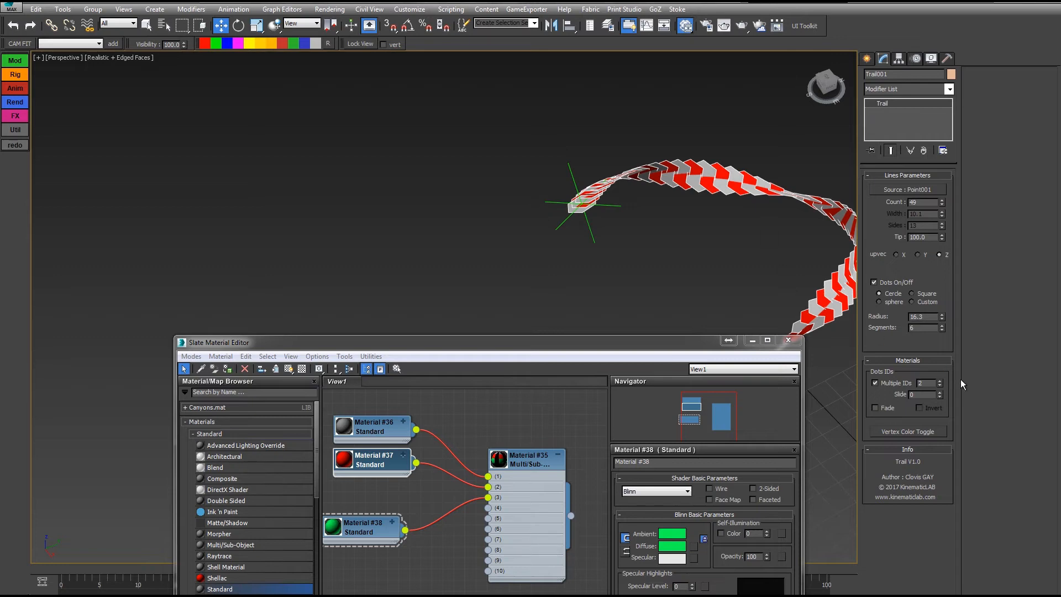
left_click(940, 381)
middle_click_drag(668, 260, 526, 271, "alt")
- Duplicate the green material twice and wire the copies to slots 4 and 5 of the Multi/Sub-Object material
mouse_move(378, 527)
left_mouse_down()
mouse_move(396, 489)
mouse_move(381, 539)
left_mouse_up()
left_click_drag(379, 536, 377, 570, "shift")
left_click_drag(416, 529, 489, 508)
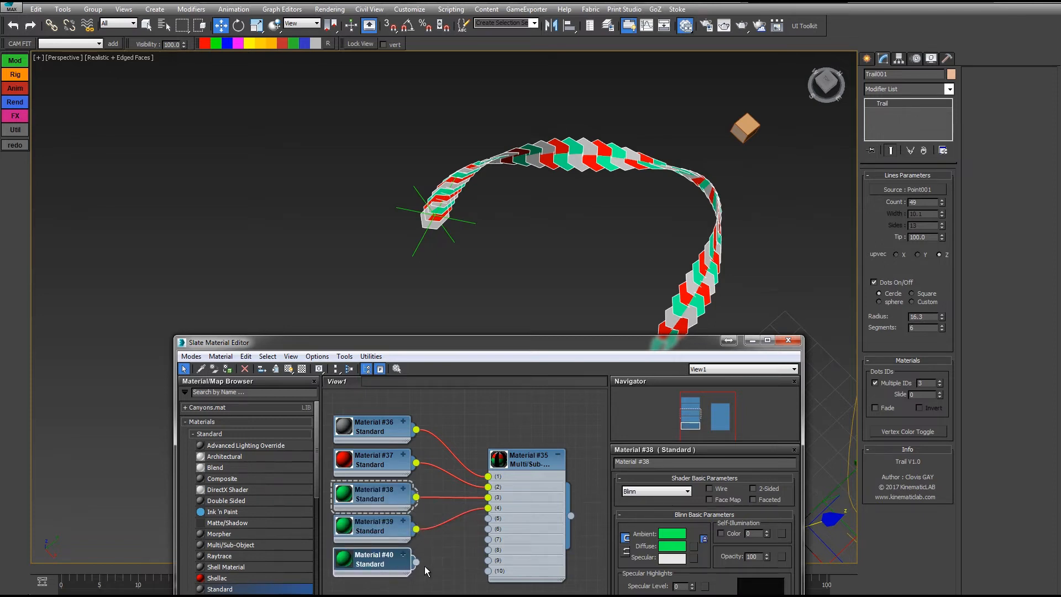
left_click_drag(416, 562, 488, 518)
- Raise the trail's Multiple IDs to 5 and view the colored dots from another angle
left_click(940, 381)
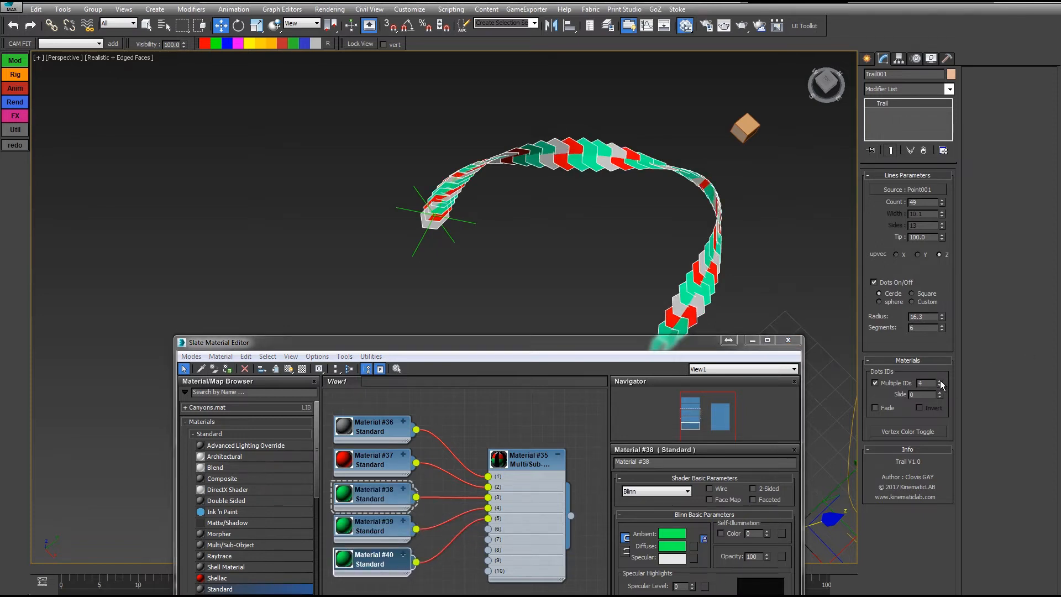
left_click(940, 380)
middle_click_drag(782, 253, 593, 246)
- Change the diffuse color of the slot 4 material to blue
left_click(378, 532)
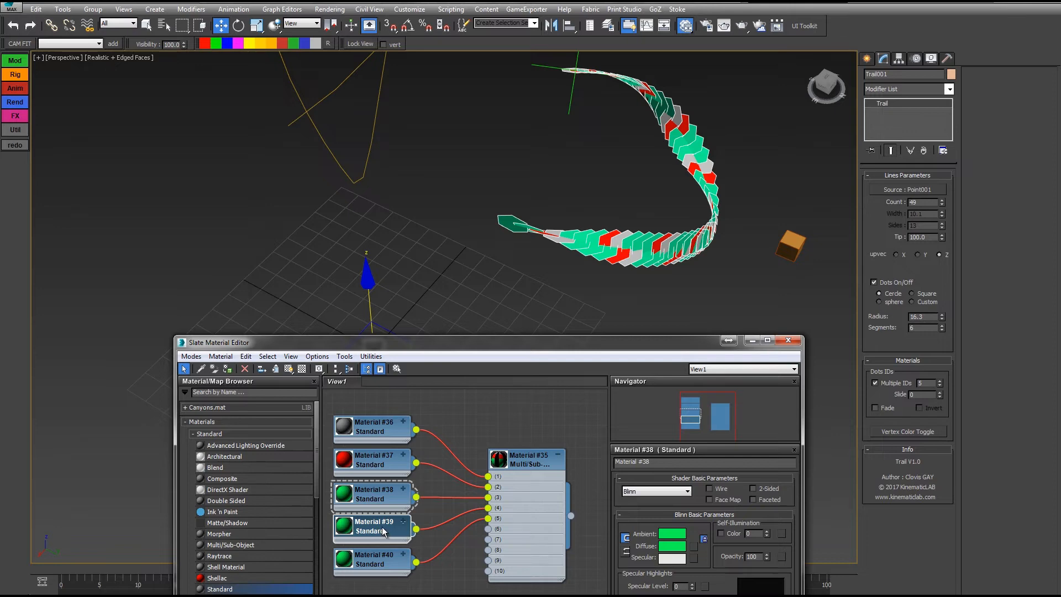
double_click(384, 532)
left_click(671, 547)
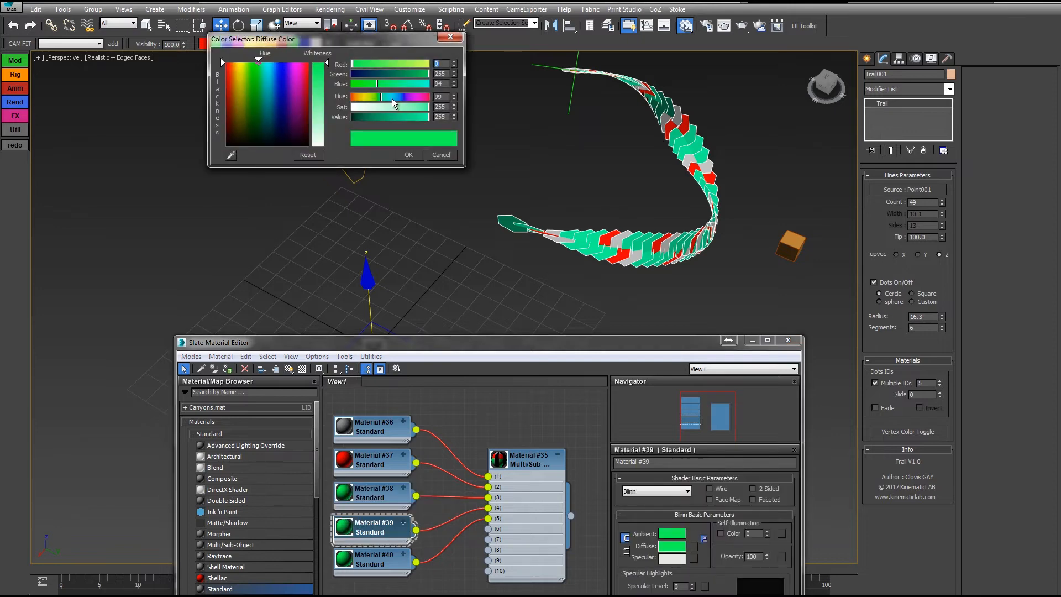
left_click_drag(392, 100, 402, 98)
left_click(409, 155)
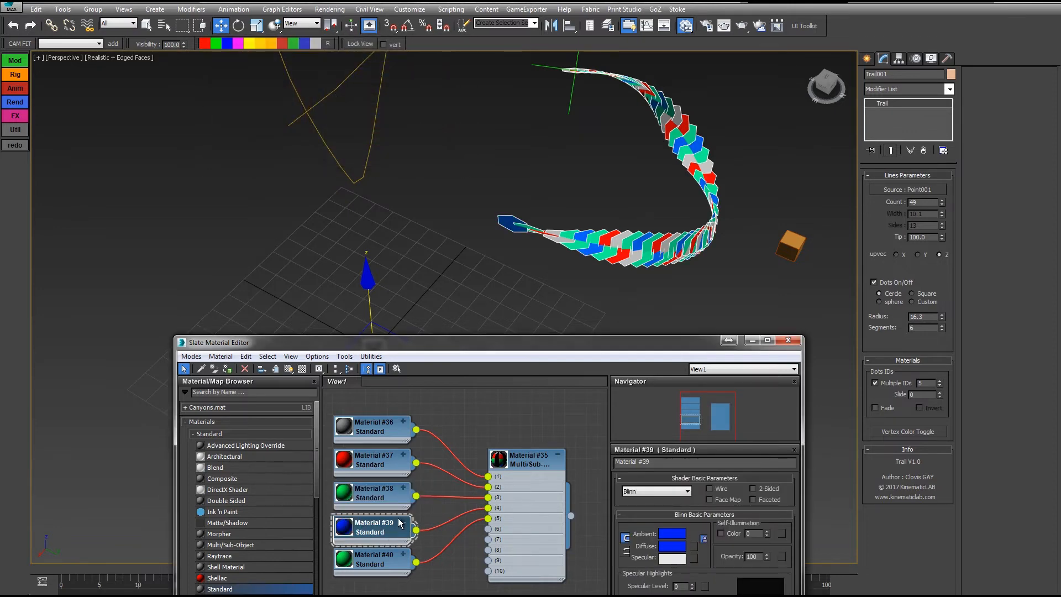
- Change the diffuse color of the slot 5 material to magenta and check the trail from another angle
double_click(380, 564)
left_click(674, 549)
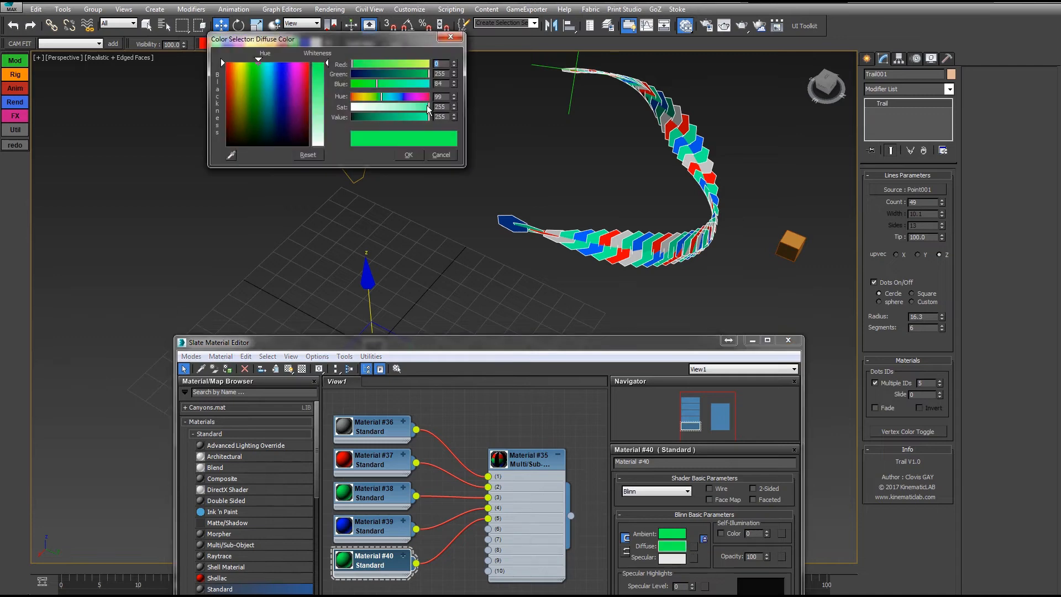
left_click(417, 98)
left_click(409, 158)
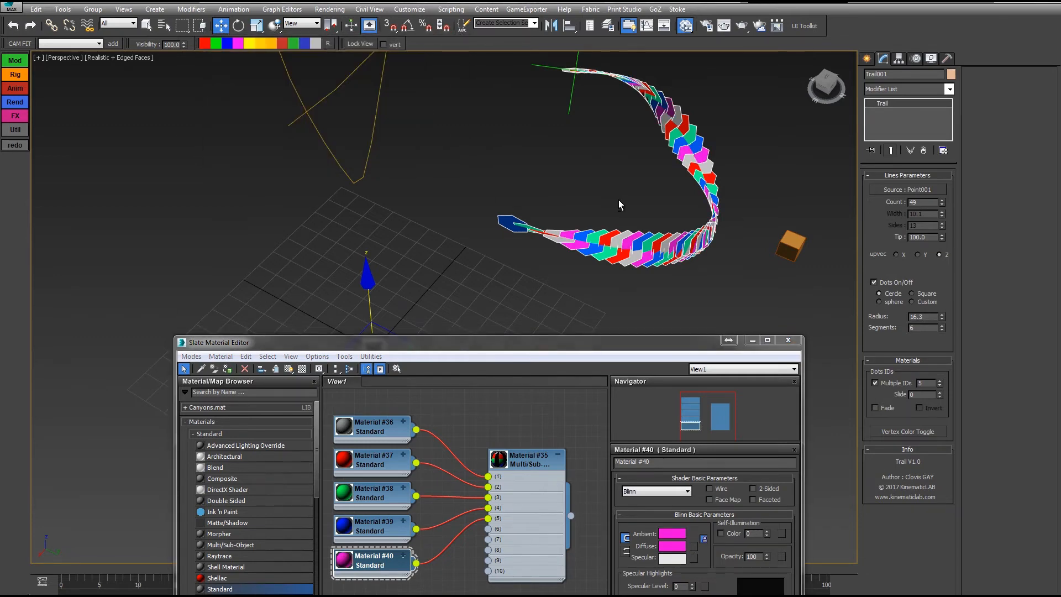
middle_click_drag(619, 202, 694, 157, "alt")
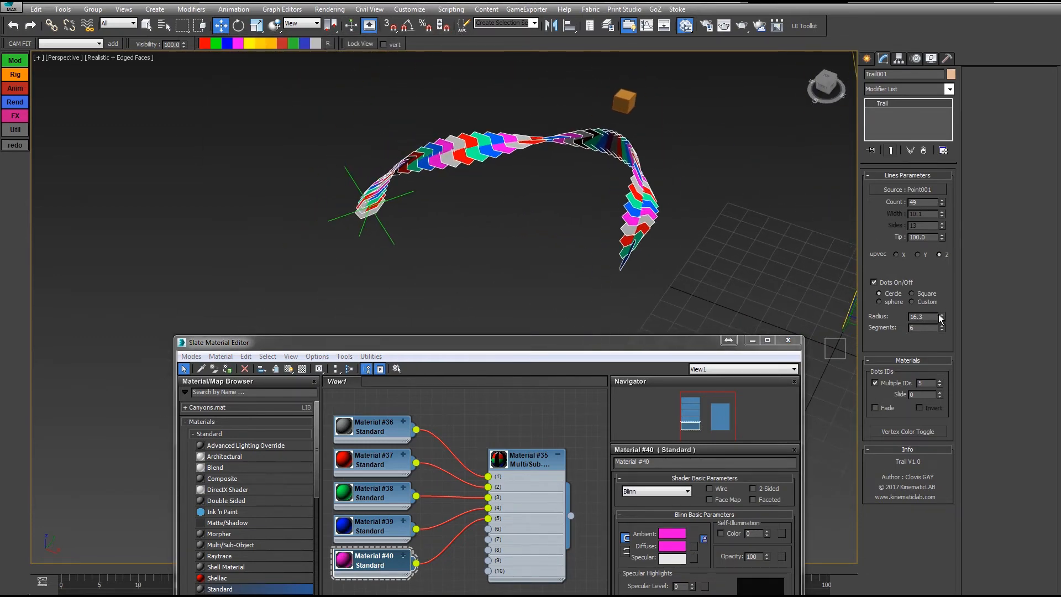
- Reduce the dot radius to 6.2 and hide the edged faces in the viewport, keeping the trail selected
left_click_drag(941, 317, 941, 360)
left_click(809, 227)
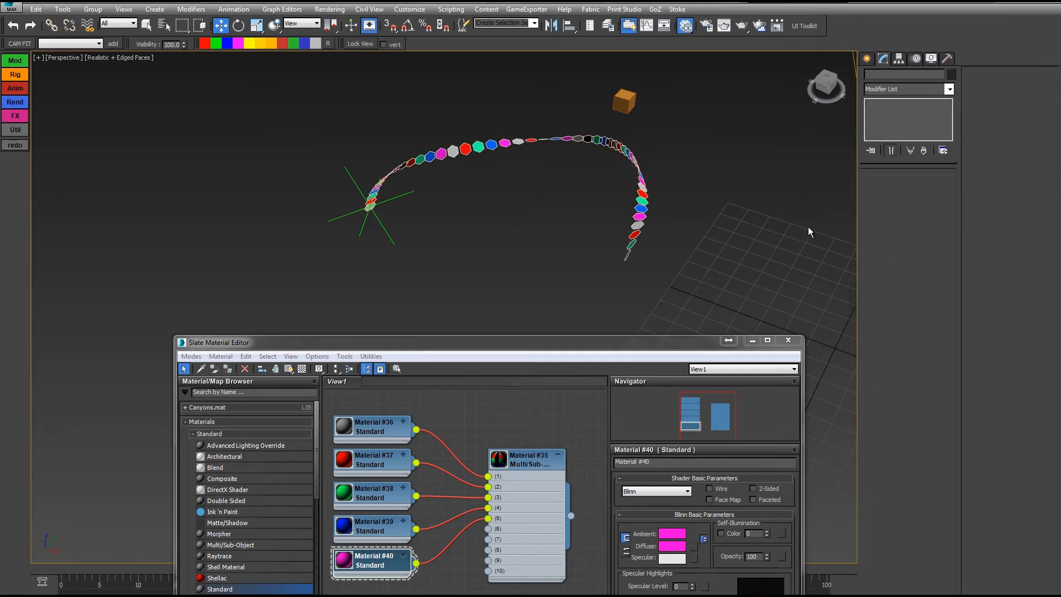
key("F4")
left_click(647, 196)
middle_click_drag(609, 190, 575, 220, "alt")
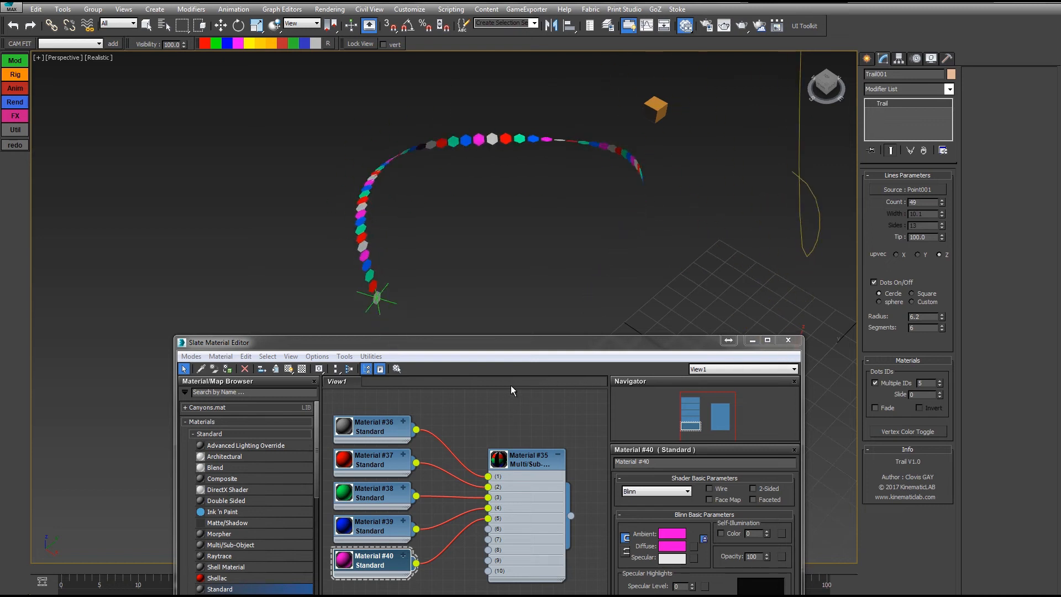
- Try the Slide parameter to shift the material IDs along the trail's dots
key("w")
left_click_drag(940, 396, 940, 350)
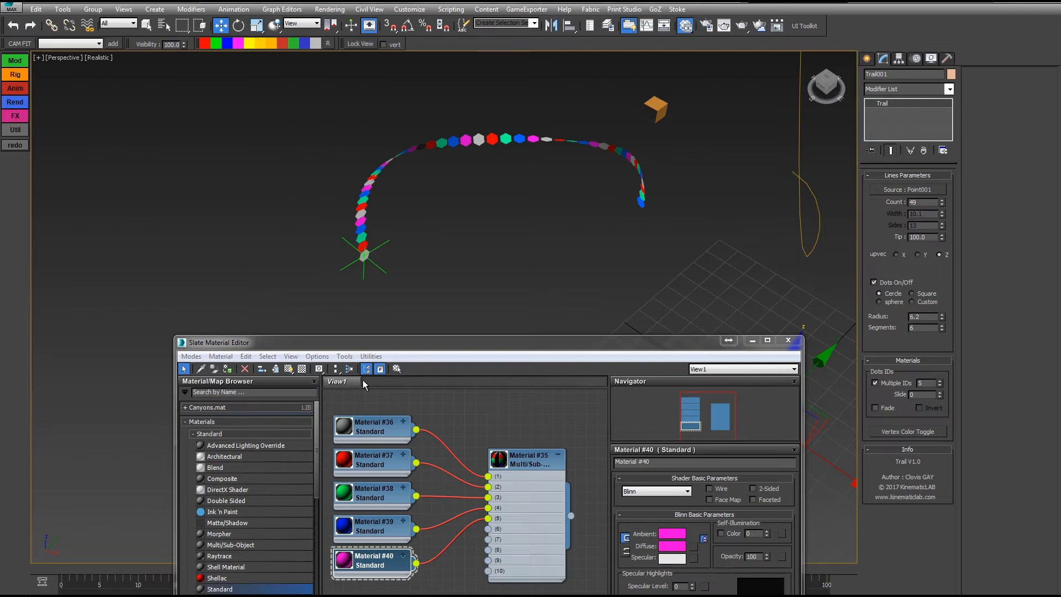
left_click_drag(941, 395, 940, 377)
- Enable Fade on the trail's dots and display its vertex colors in the viewport
left_click(876, 408)
left_click(901, 432)
middle_click_drag(630, 265, 528, 259, "alt")
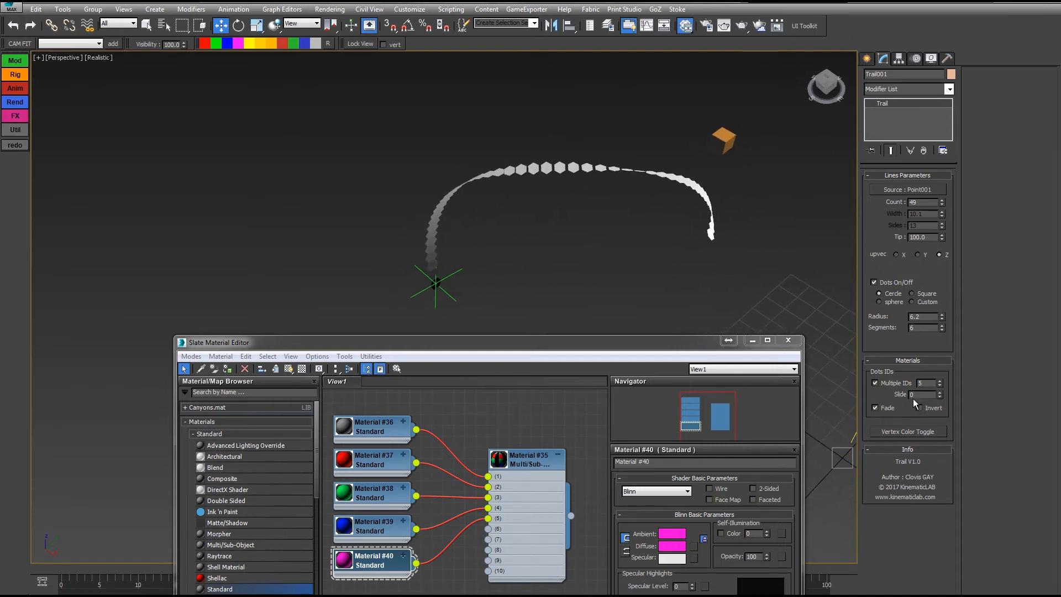
- Try inverting the fade direction along the trail and switch the inversion off again
left_click(920, 408)
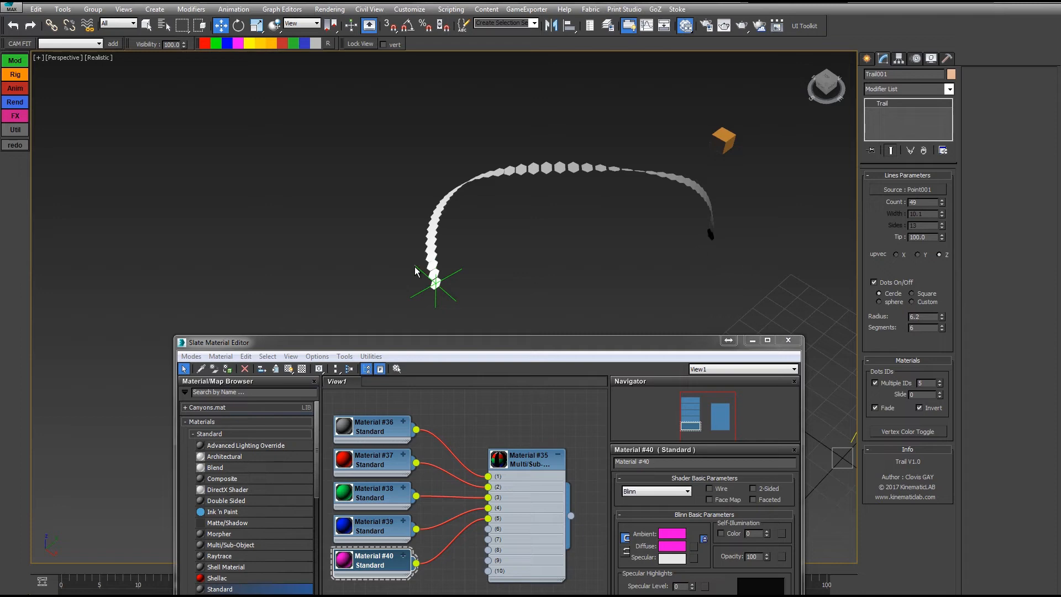
left_click(920, 408)
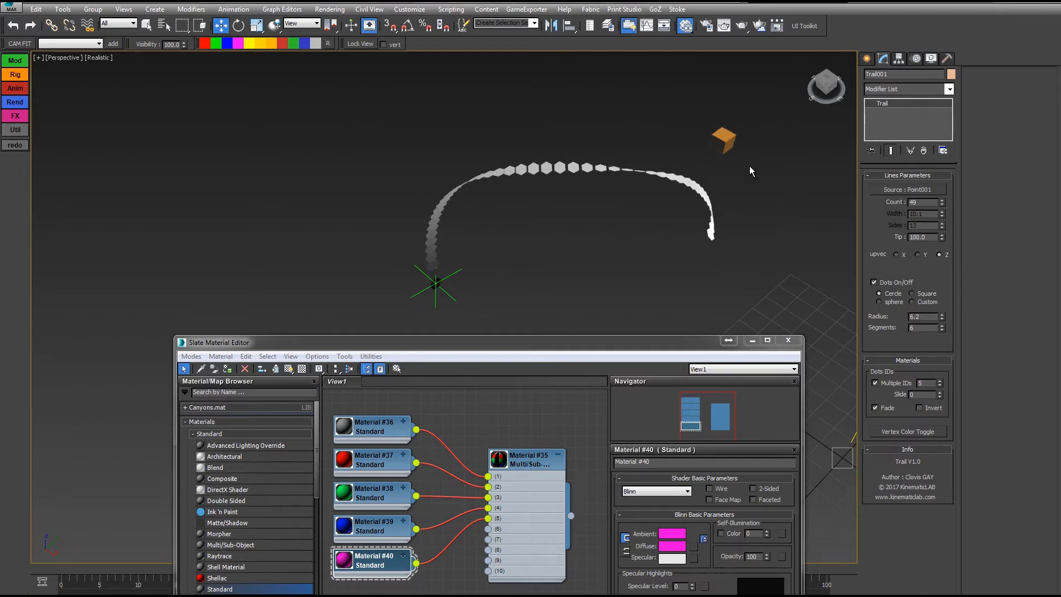
- Disconnect Material #36 from the Multi/Sub-Object material and assign it directly to the selected trail
middle_click_drag(569, 421, 597, 493)
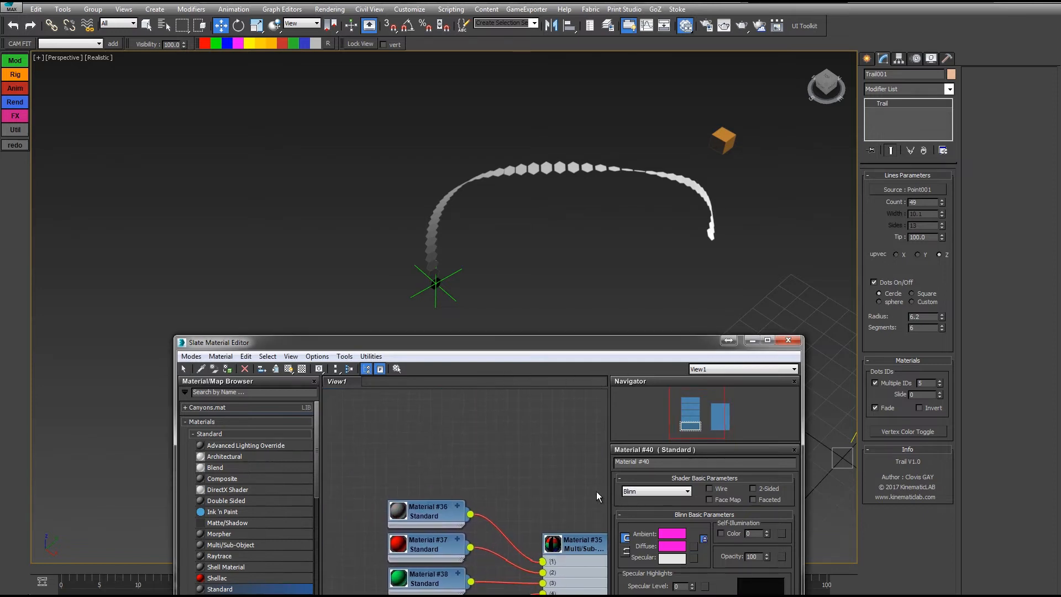
left_click_drag(427, 509, 425, 434)
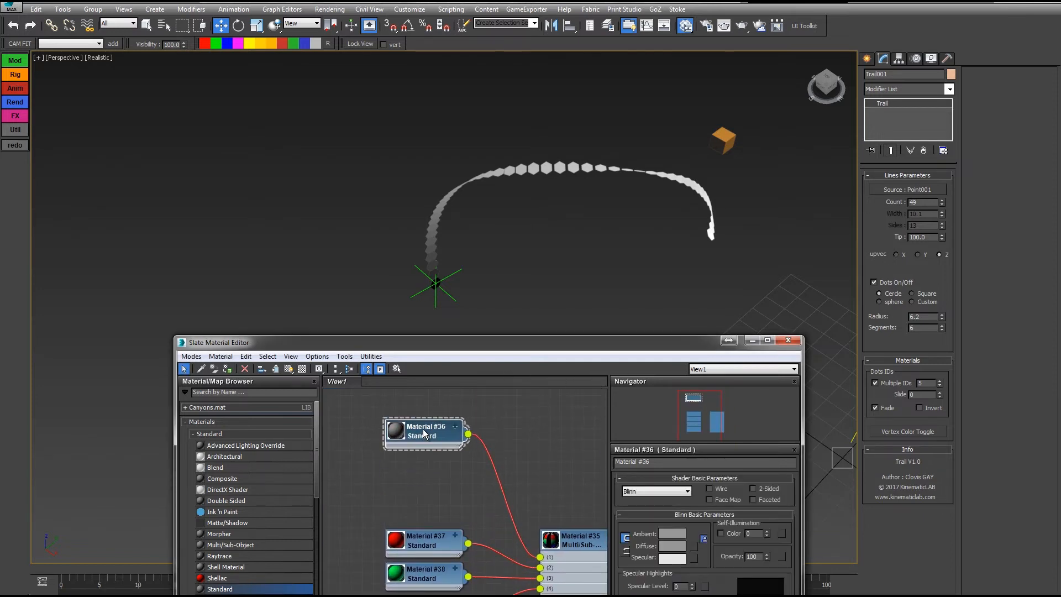
left_click_drag(540, 557, 536, 440)
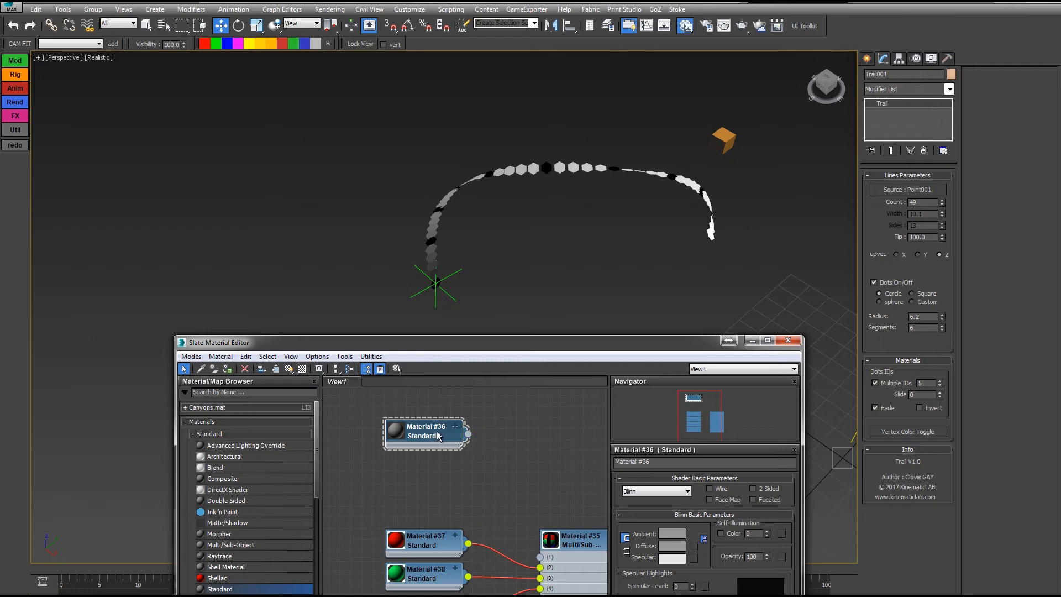
right_click(431, 448)
left_click(486, 161)
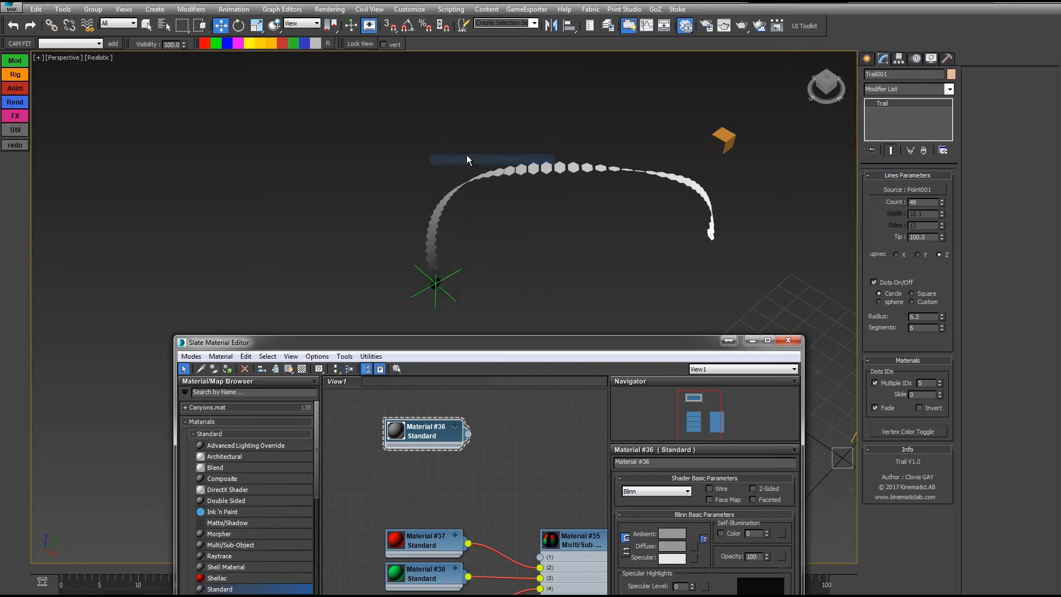
- Expand Material #36 to expose its map slots and add a Vertex Color map beside it
left_click_drag(416, 436, 460, 414)
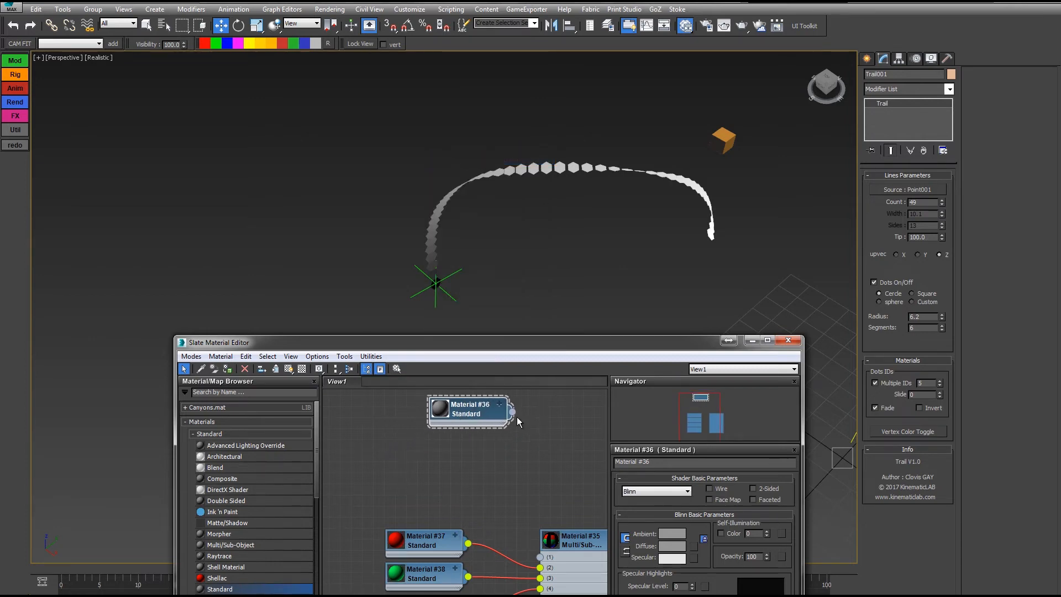
left_click(500, 404)
middle_click_drag(473, 396, 486, 452)
left_click_drag(487, 452, 472, 412)
left_click_drag(314, 439, 311, 596)
left_click_drag(246, 588, 331, 407)
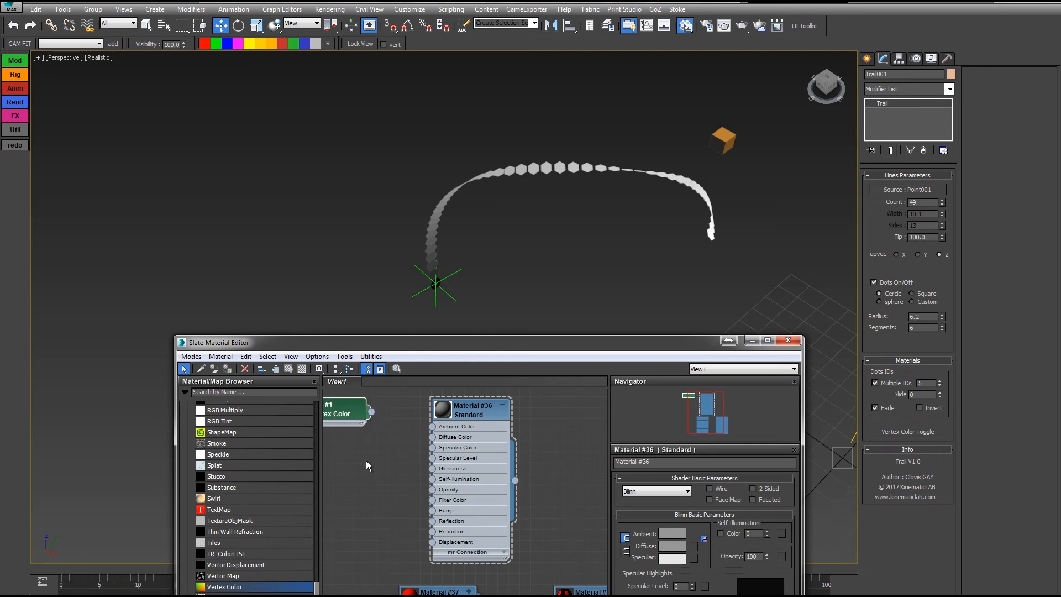
- Add a Mix map and connect it to the Diffuse Color of Material #36
middle_click_drag(384, 486, 506, 531)
left_click_drag(317, 588, 313, 527)
left_click_drag(220, 515, 470, 506)
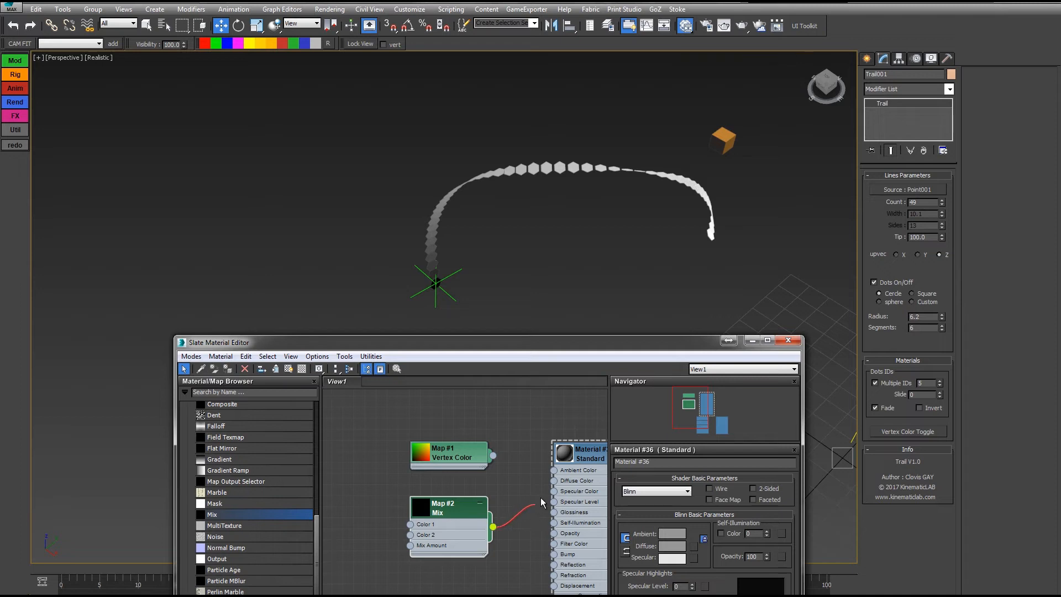
left_click_drag(542, 498, 554, 481)
- Connect the Vertex Color map to the Mix Amount input of the Mix map
left_click_drag(469, 455, 347, 499)
middle_click_drag(435, 436, 548, 333)
left_click_drag(442, 397, 466, 454)
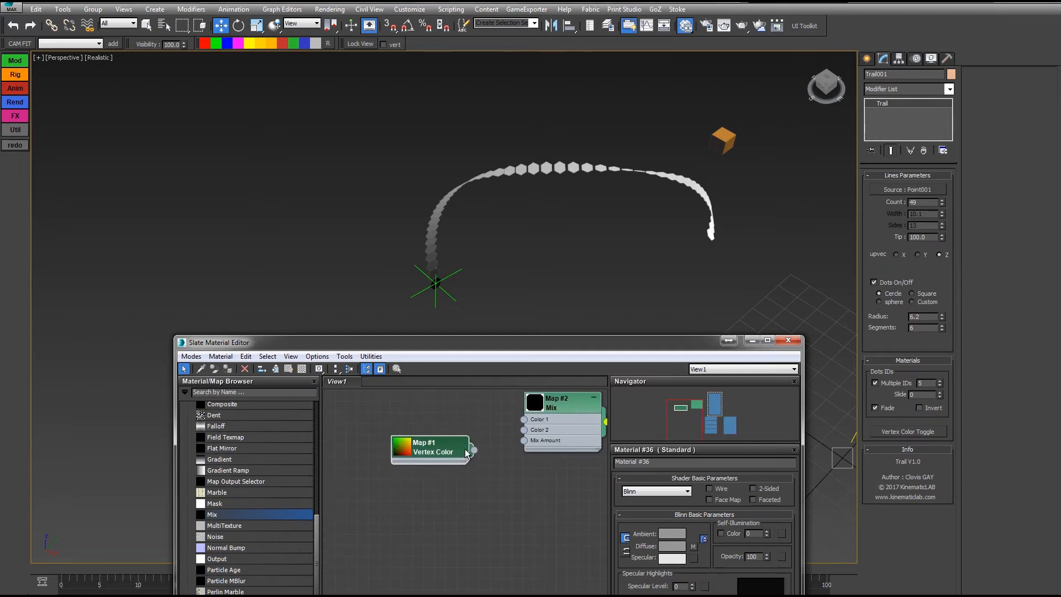
middle_click_drag(541, 499, 491, 548)
- Set the Mix map's Color #1 to saturated blue and its Color #2 to yellow
double_click(527, 452)
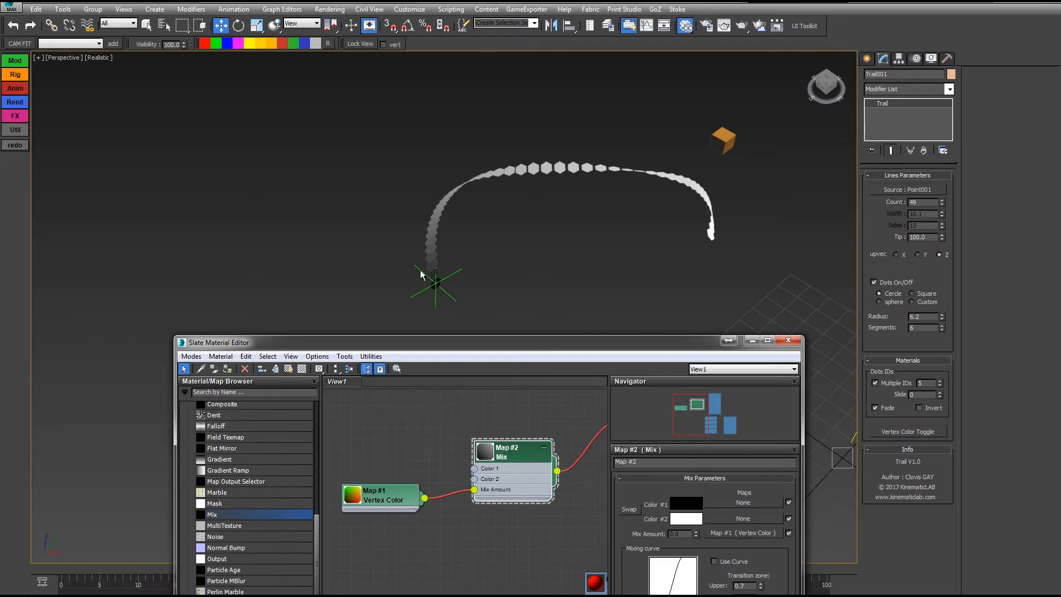
left_click(689, 502)
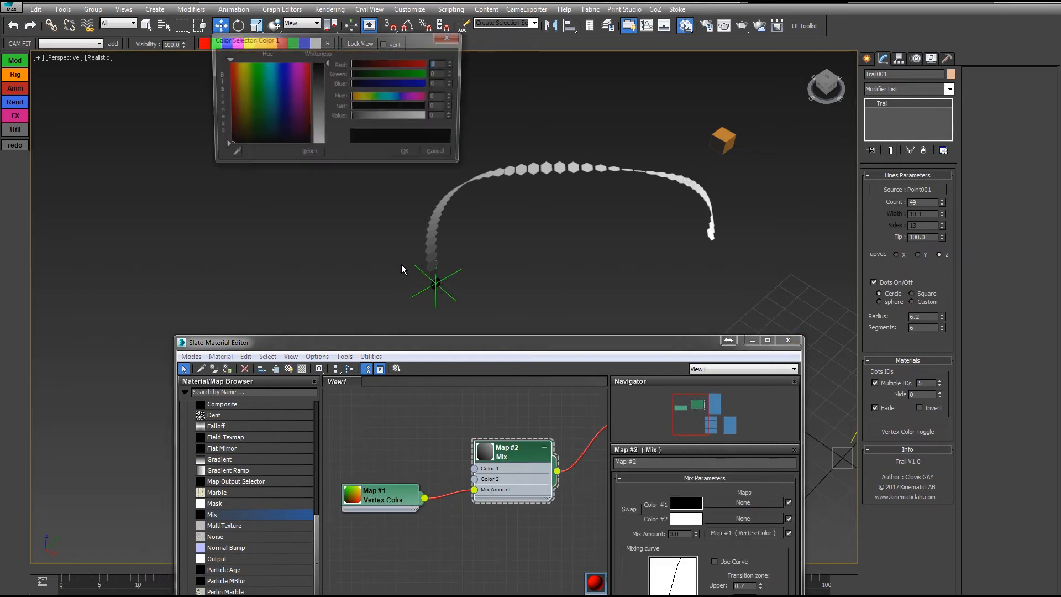
left_click(405, 97)
left_click_drag(418, 117, 430, 117)
left_click(420, 107)
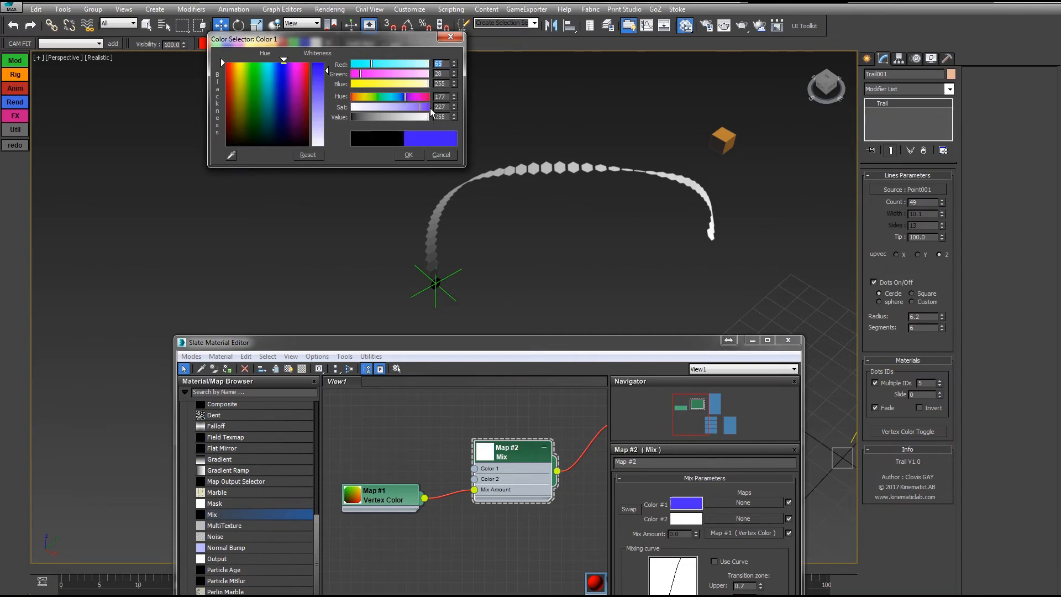
left_click(687, 520)
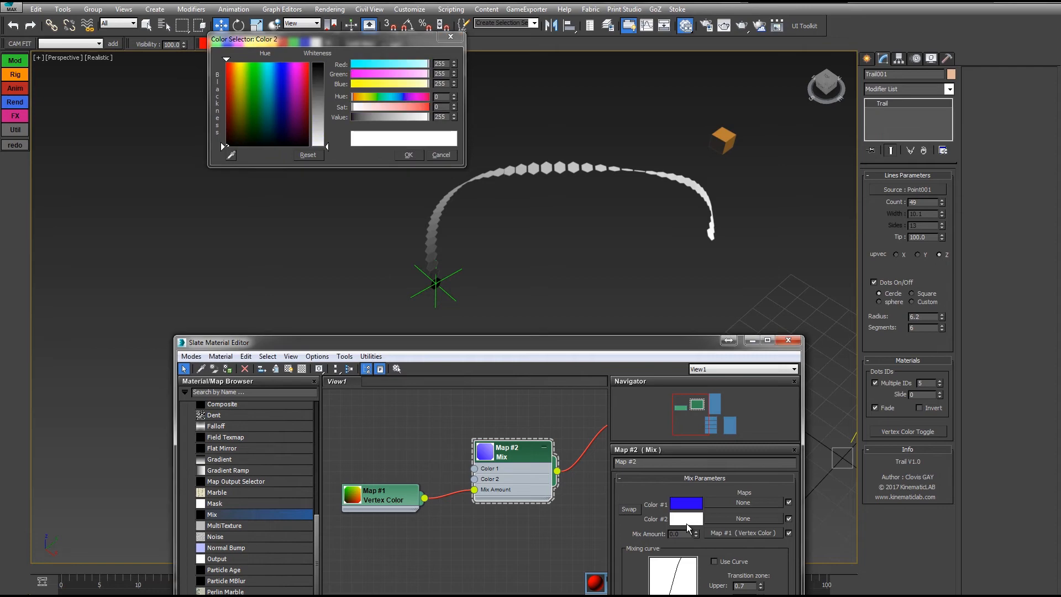
left_click(363, 96)
left_click_drag(389, 106, 430, 107)
left_click(408, 155)
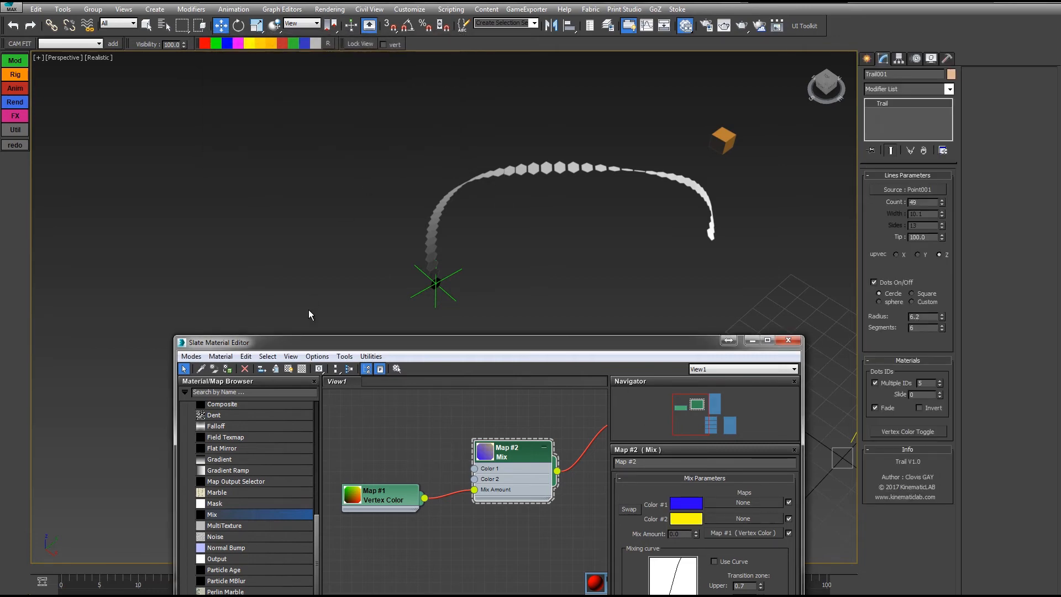
- Render the perspective view, make Material #36 2-Sided, and render the trail again
middle_click_drag(528, 409, 459, 417)
left_click(744, 27)
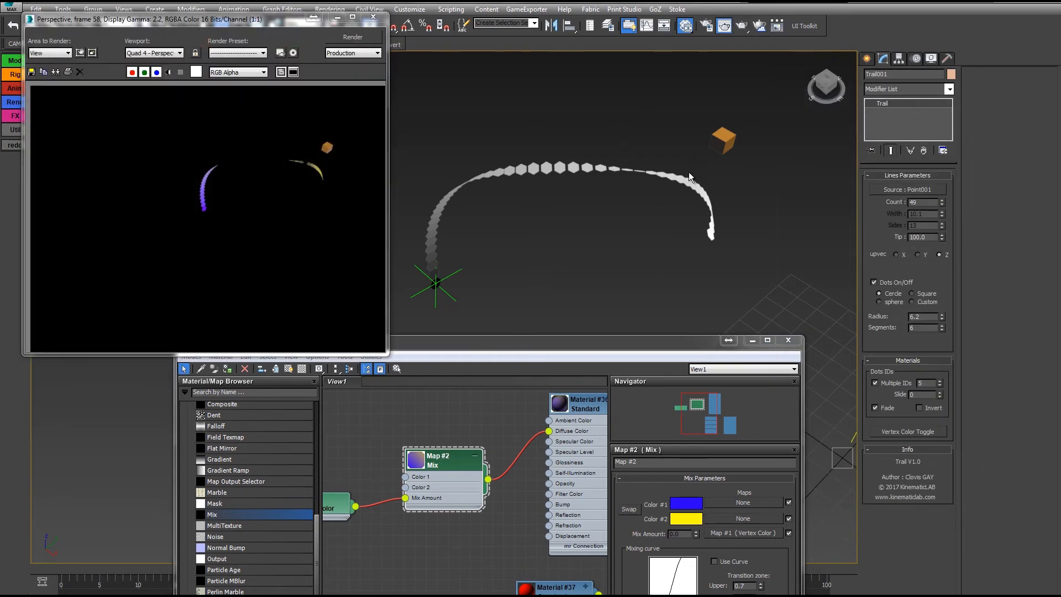
left_click(588, 406)
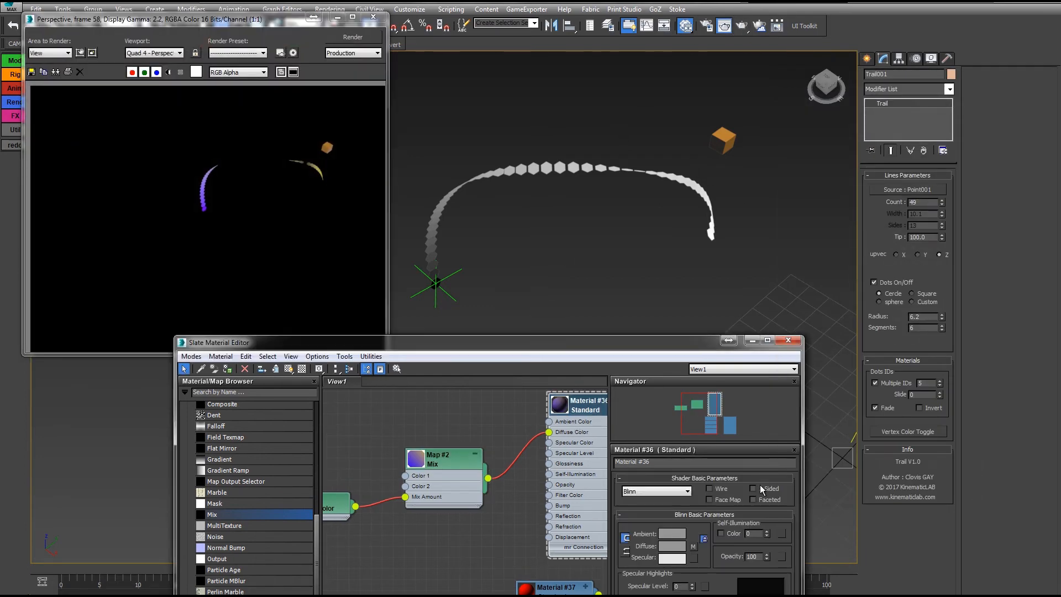
left_click(354, 38)
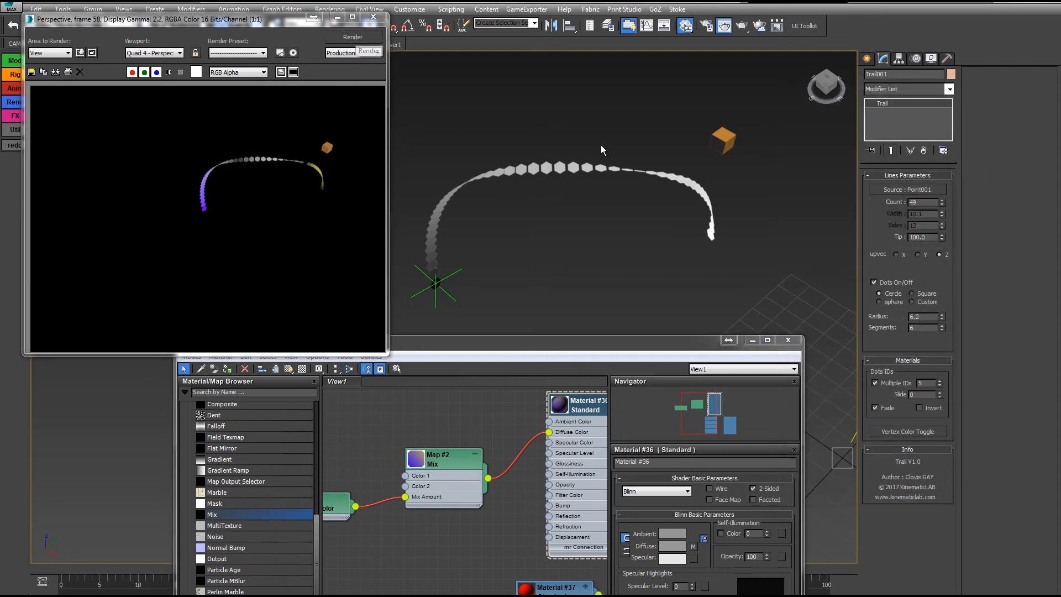
- Render the trail from another angle, invert the fade direction, and render it again
left_click(354, 38)
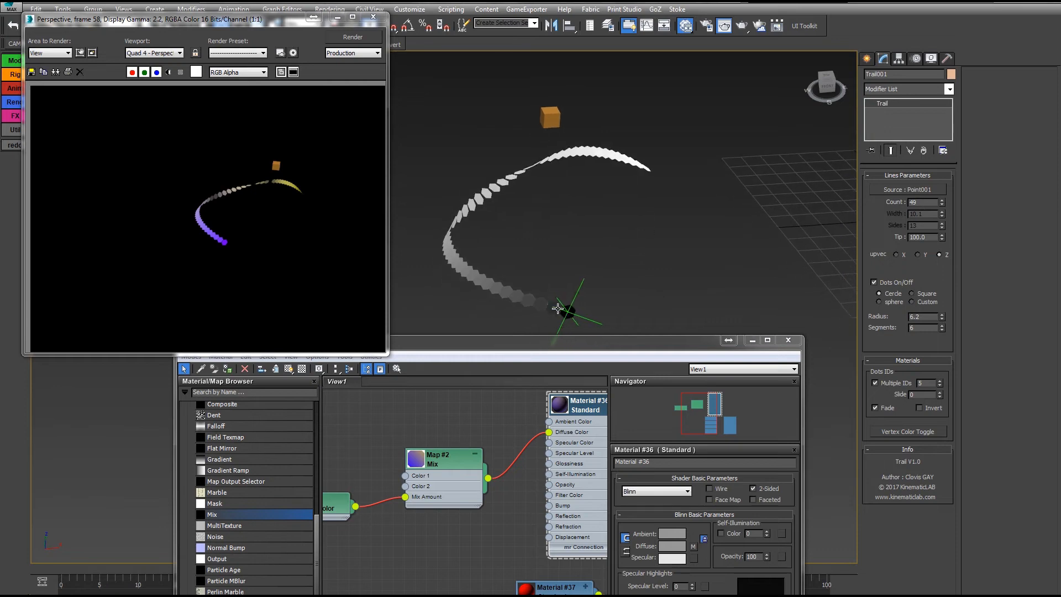
left_click(356, 36)
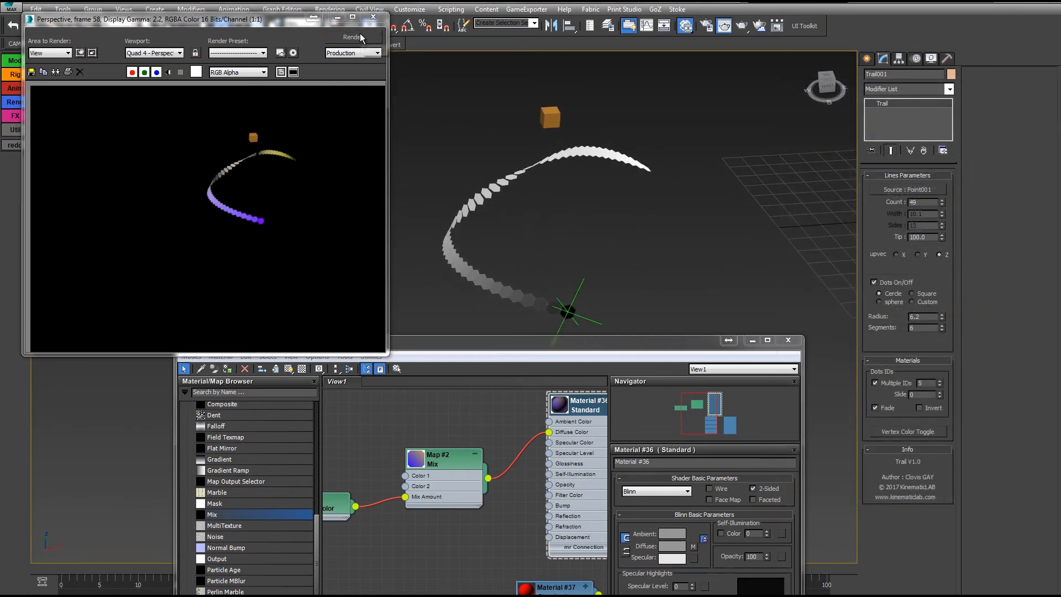
left_click(920, 409)
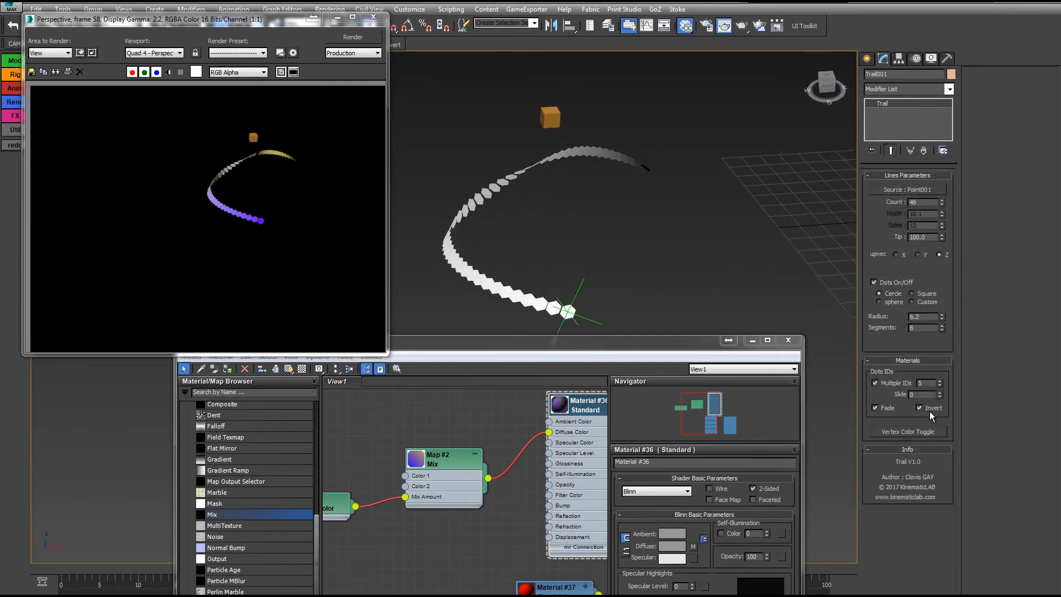
left_click(359, 39)
- Connect the Vertex Color map to Material #36's Opacity and disconnect the Mix map from its Diffuse Color
middle_click_drag(441, 414, 512, 397)
middle_click_drag(496, 522, 444, 516)
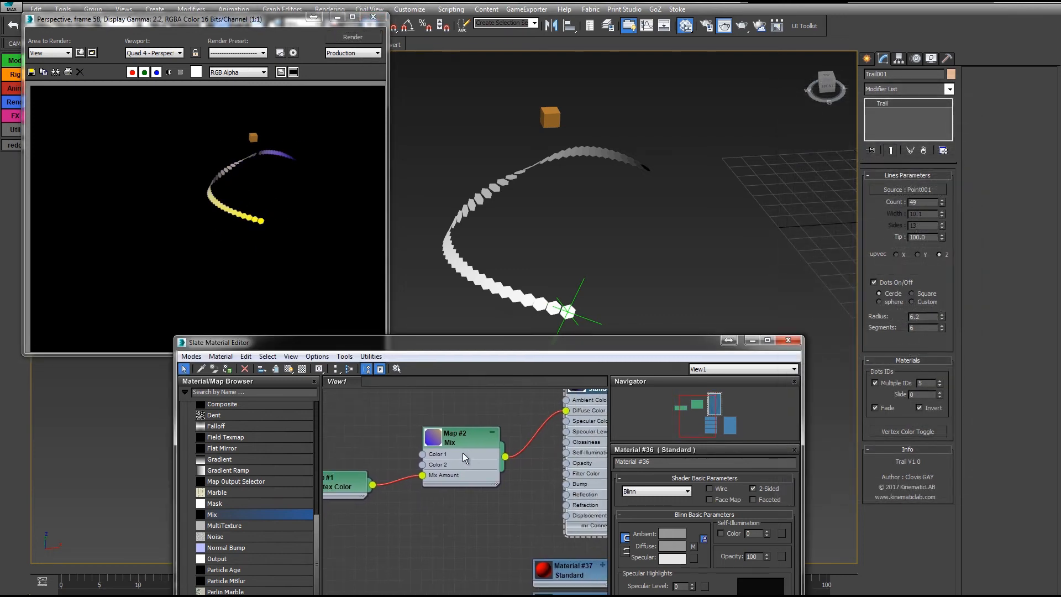
left_click_drag(475, 439, 464, 419)
mouse_move(518, 466)
middle_mouse_down()
mouse_move(486, 482)
mouse_move(505, 475)
middle_mouse_up()
left_click_drag(587, 399, 564, 399)
left_click_drag(452, 430, 441, 397)
left_click_drag(359, 497, 530, 476)
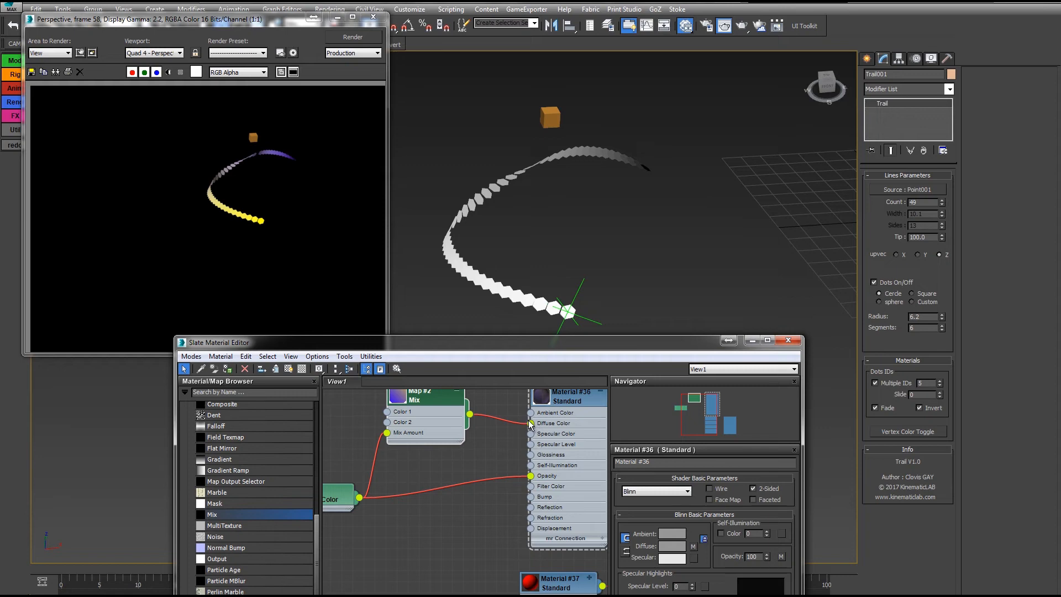
left_click_drag(529, 425, 490, 433)
- Render the trail from two angles and examine the fade up close in the render's alpha channel
left_click(359, 36)
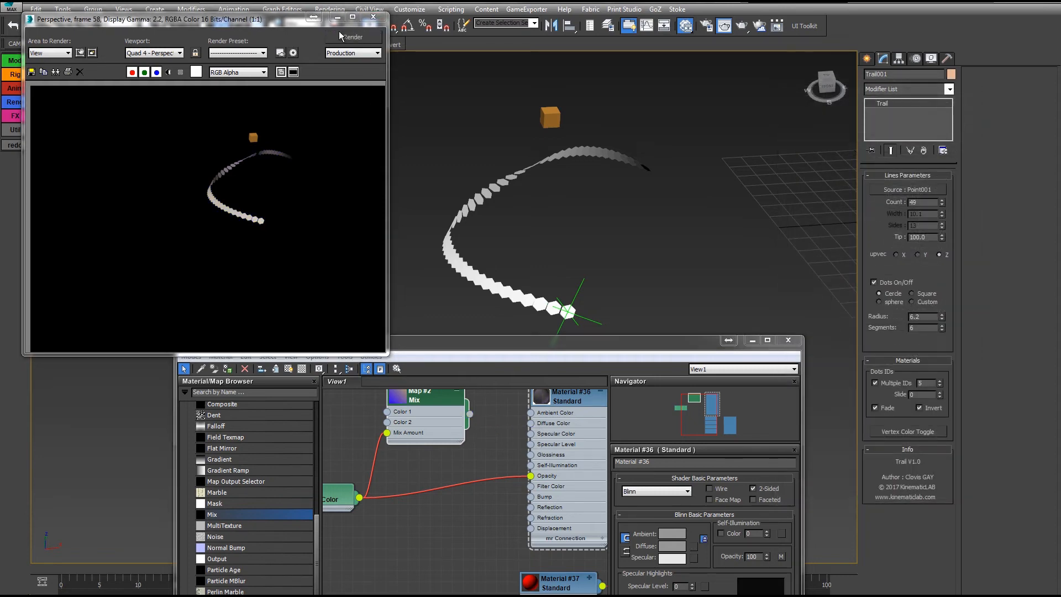
middle_click_drag(493, 154, 527, 173, "alt")
left_click(360, 37)
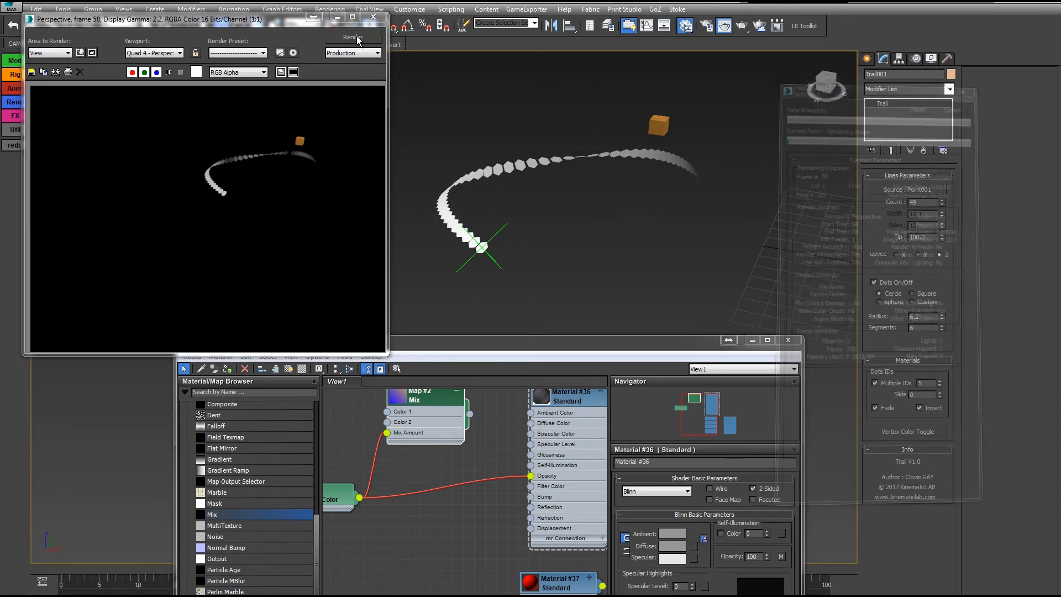
left_click(157, 72)
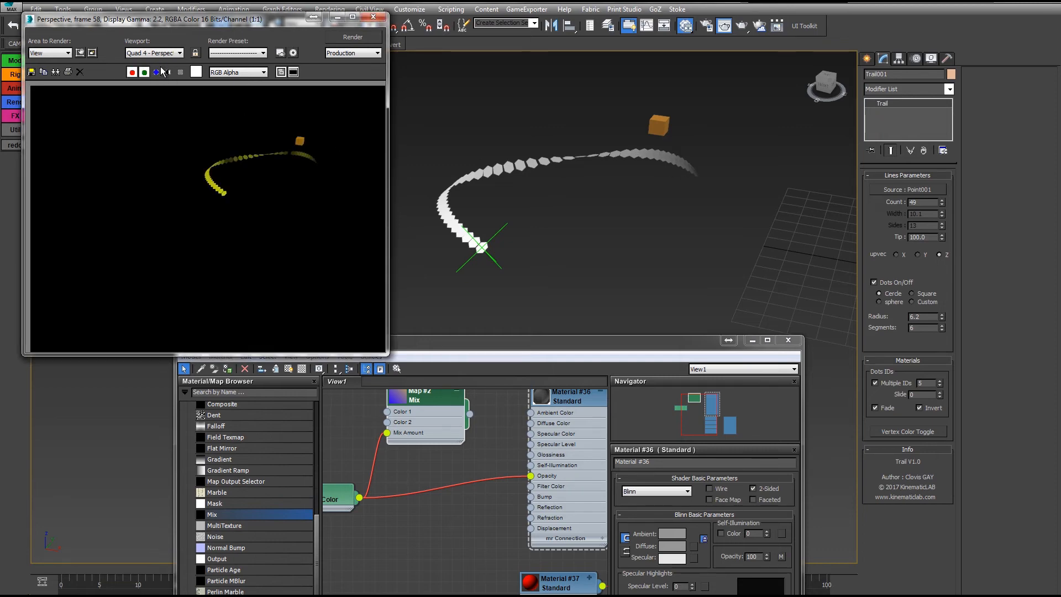
left_click(157, 72)
left_click(168, 73)
left_click(169, 73)
left_click(169, 73)
scroll(302, 161, "up", 4)
scroll(254, 138, "down", 3)
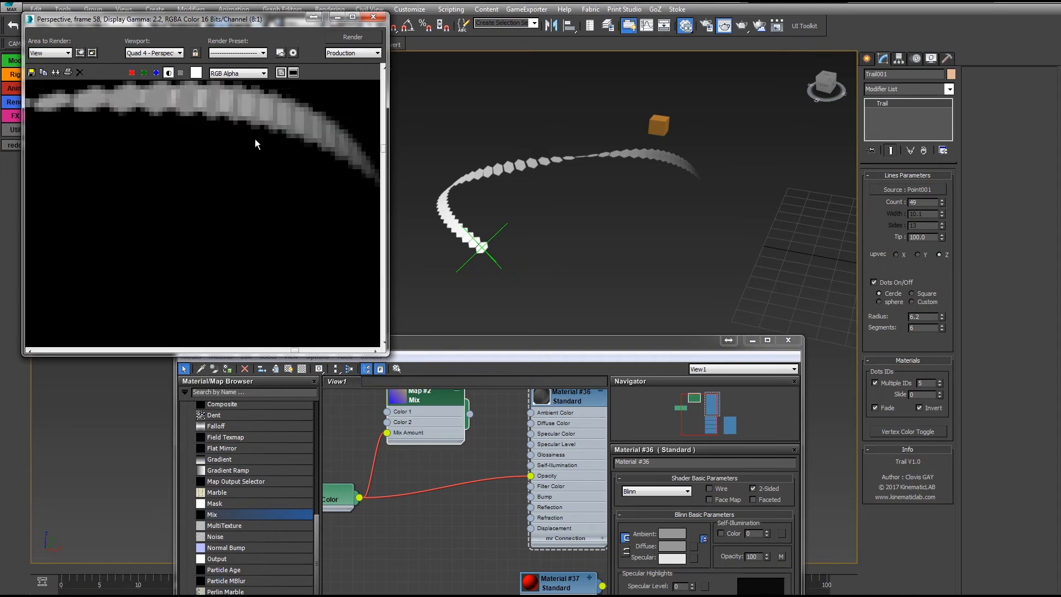
- Close the render and material editor windows and turn off Fade on the trail's dots
left_click(374, 17)
left_click(789, 340)
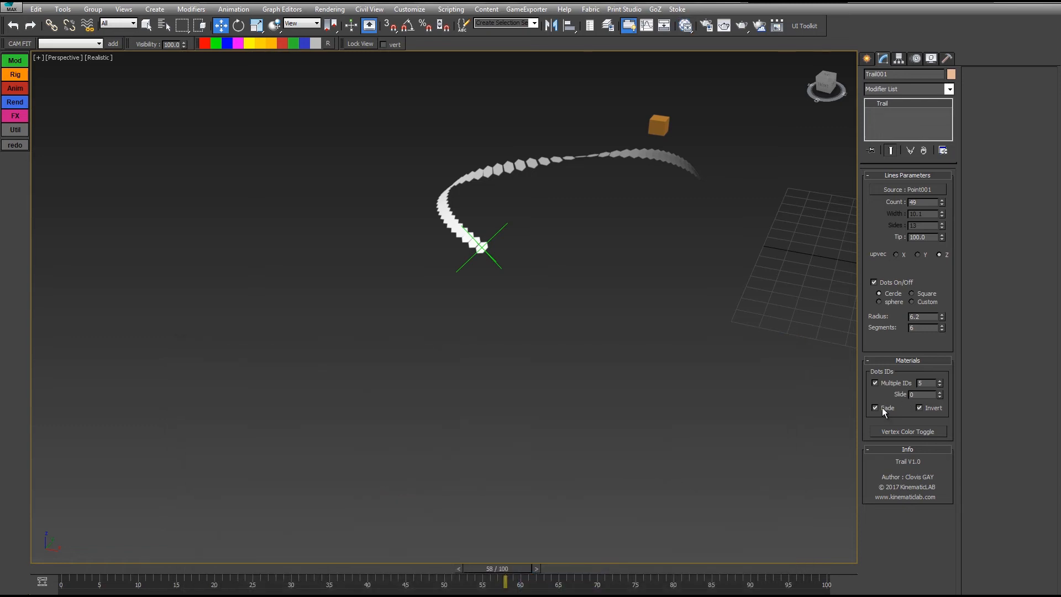
left_click(882, 408)
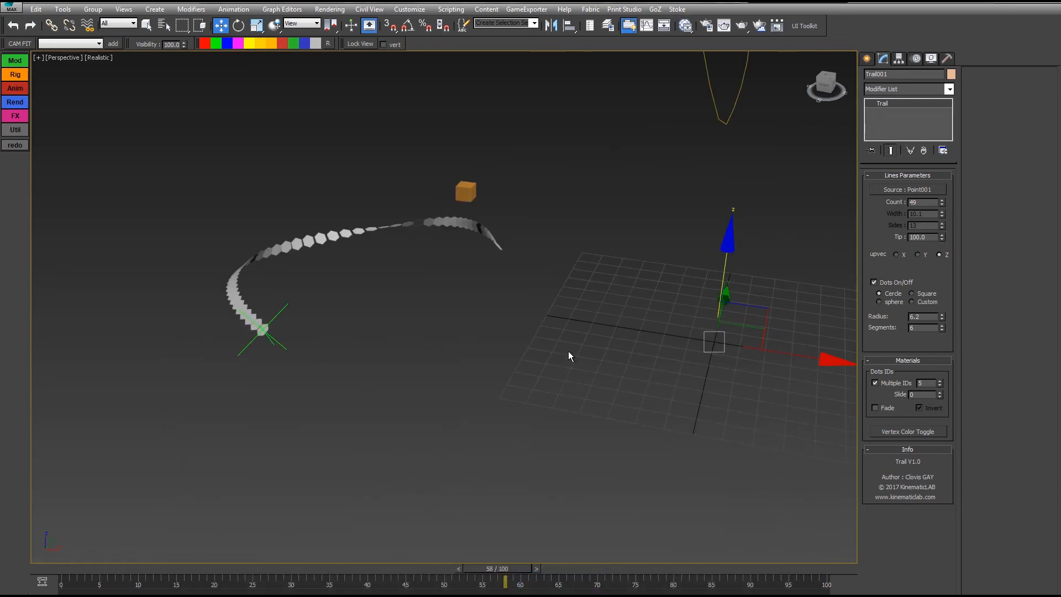
- Turn off the trail's dots so it is a continuous tube and set its up vector to Y
middle_click_drag(568, 356, 408, 300, "alt")
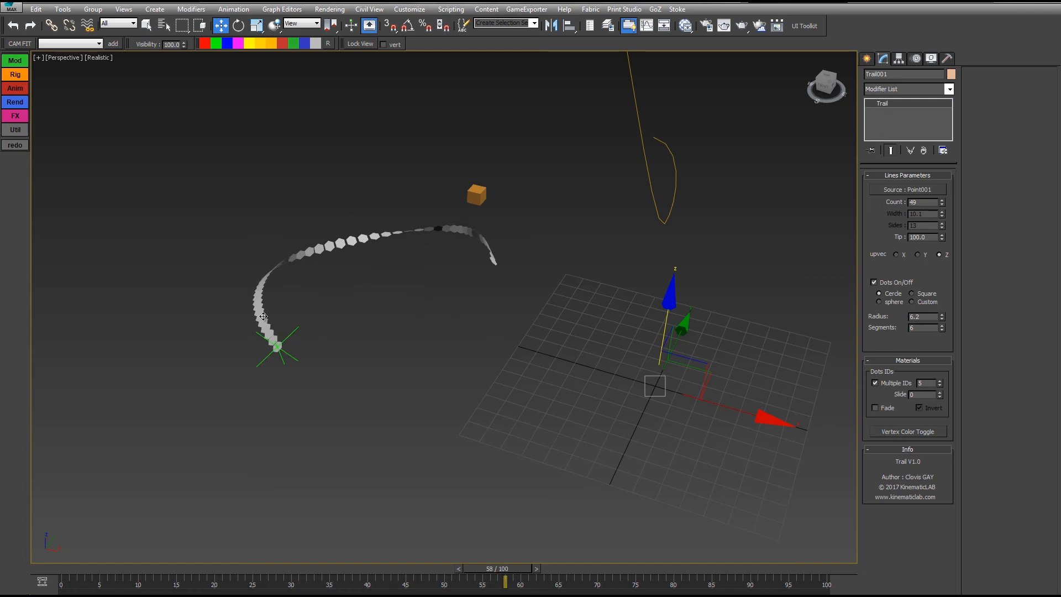
left_click(891, 287)
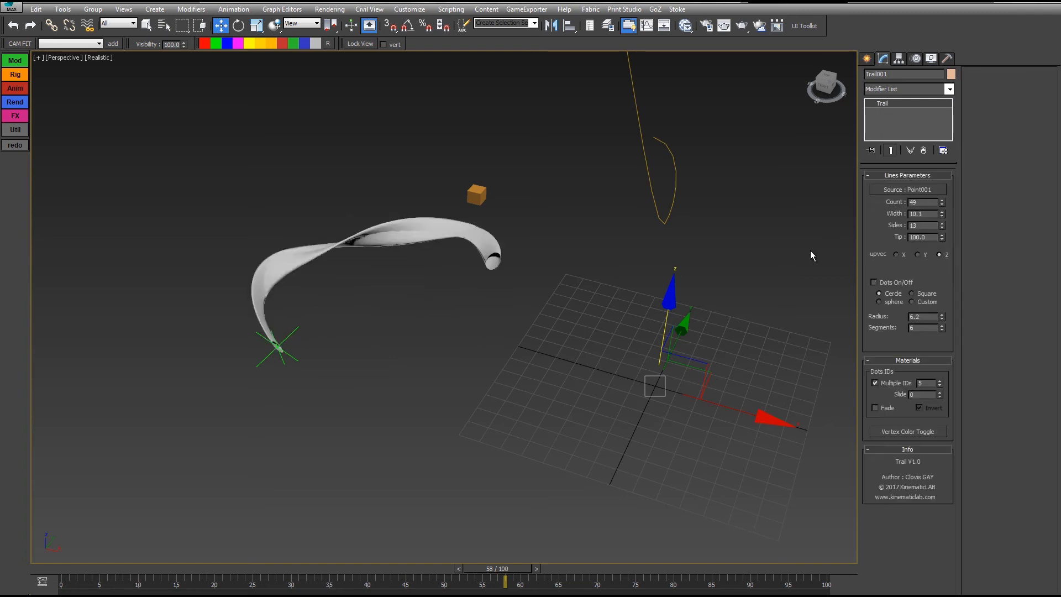
middle_click_drag(630, 243, 674, 290, "alt")
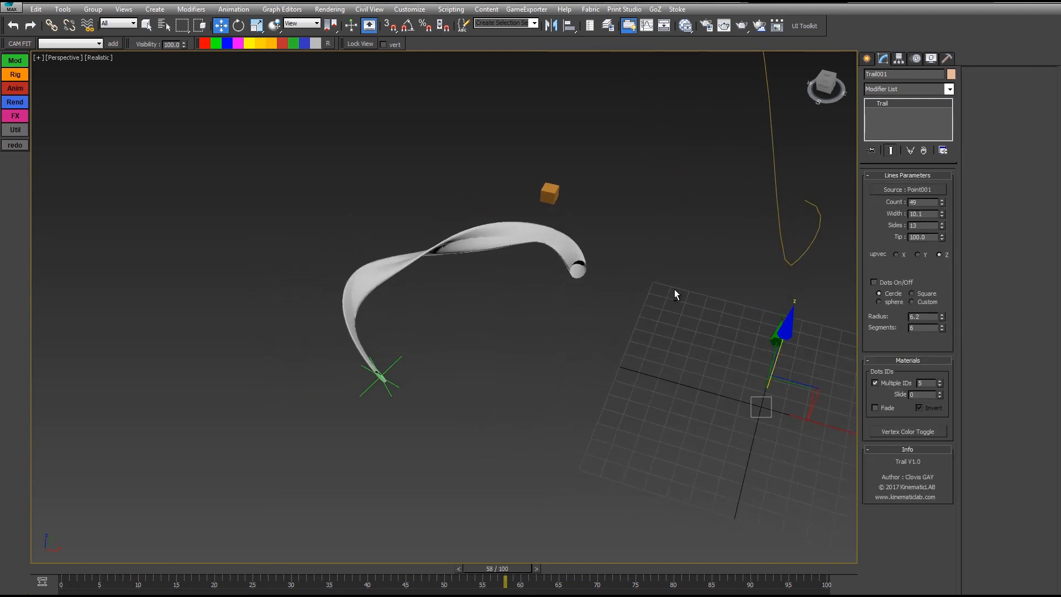
left_click(919, 254)
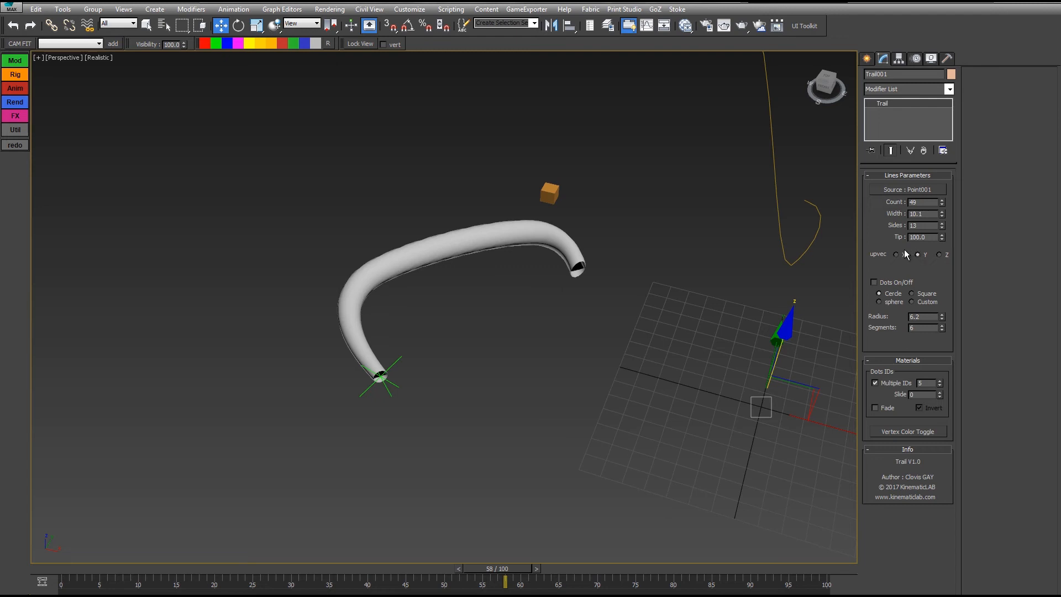
- Select the trail's source point helper and delete all of its animation keys
left_click(394, 360)
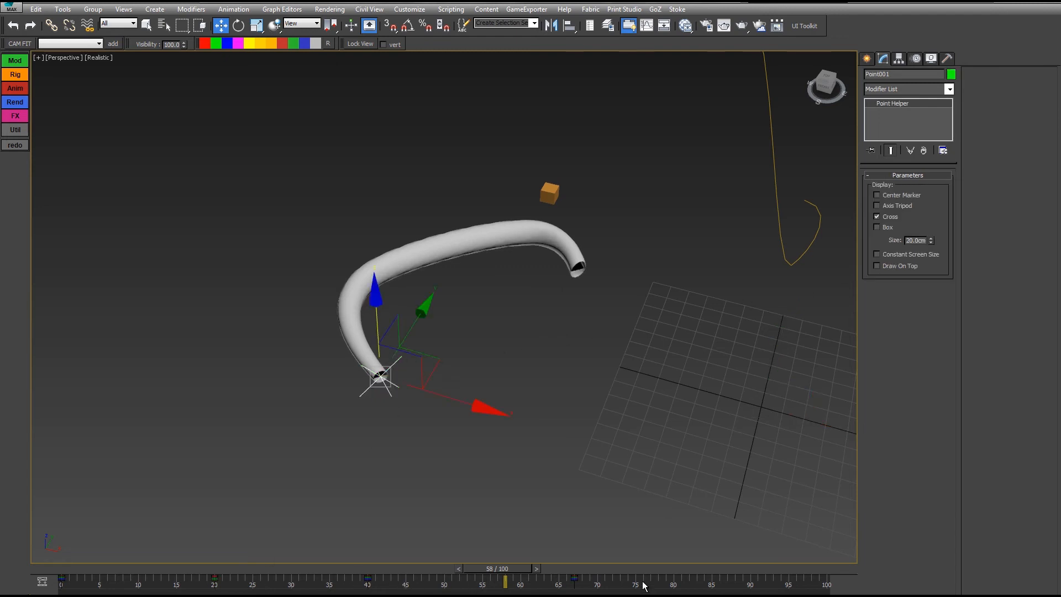
left_click_drag(643, 586, 59, 577)
key("Delete")
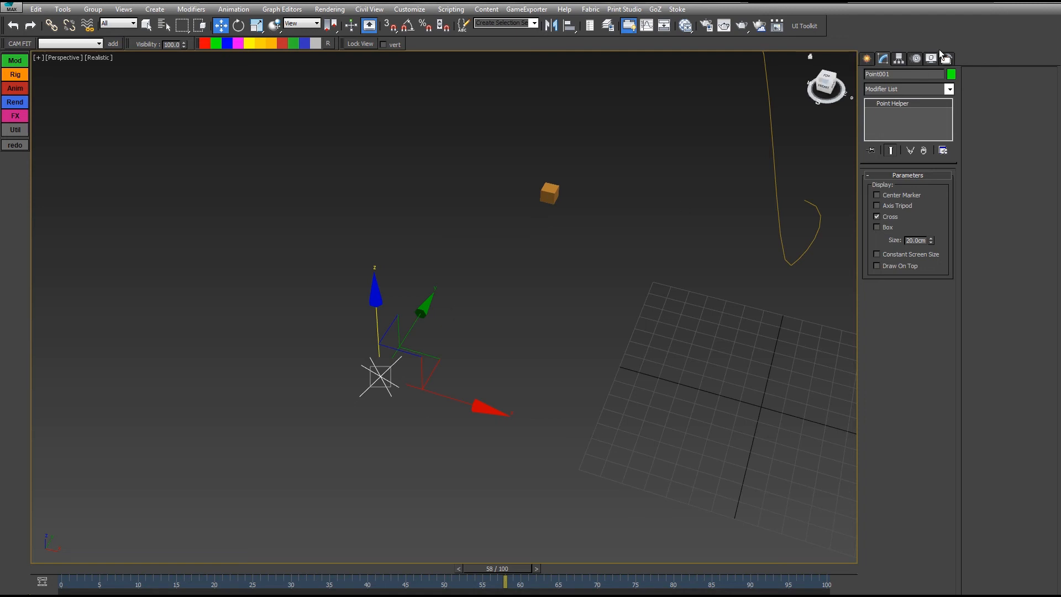
- Assign a Noise Position controller to the point helper's position and turn off its Fractal Noise
left_click(916, 58)
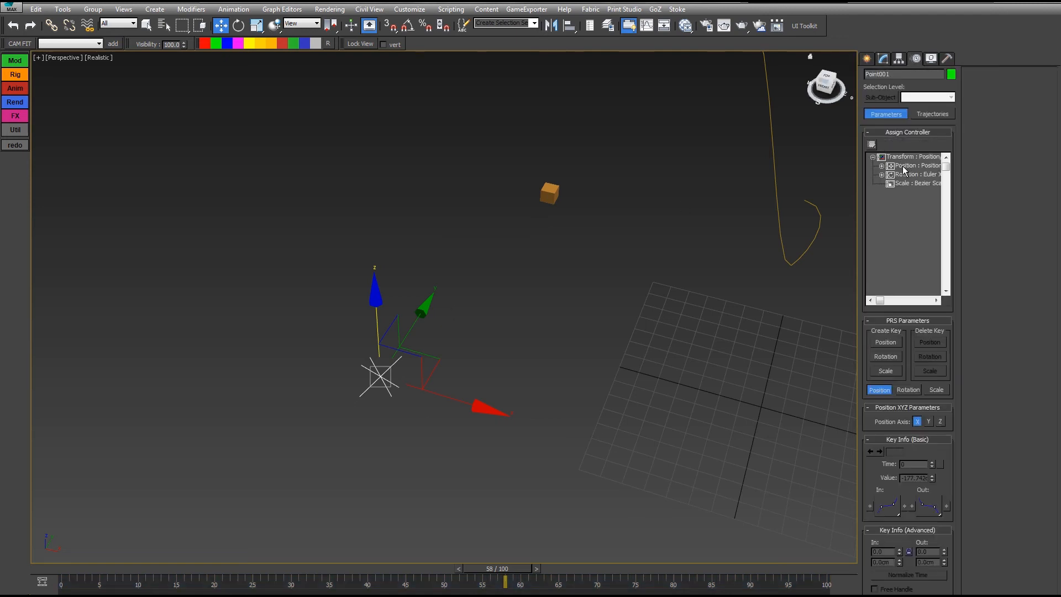
left_click(872, 146)
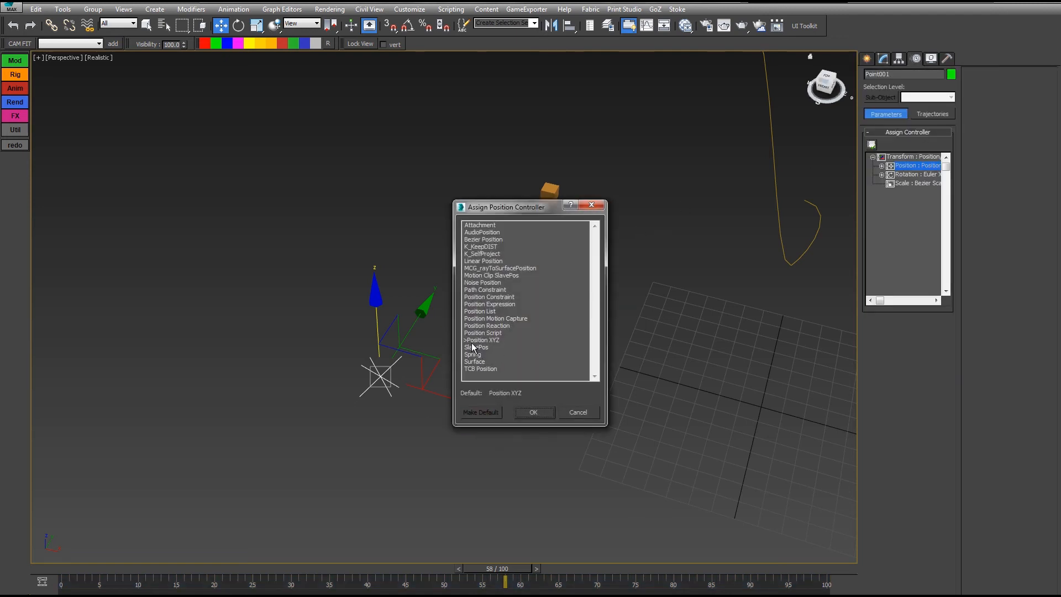
double_click(478, 283)
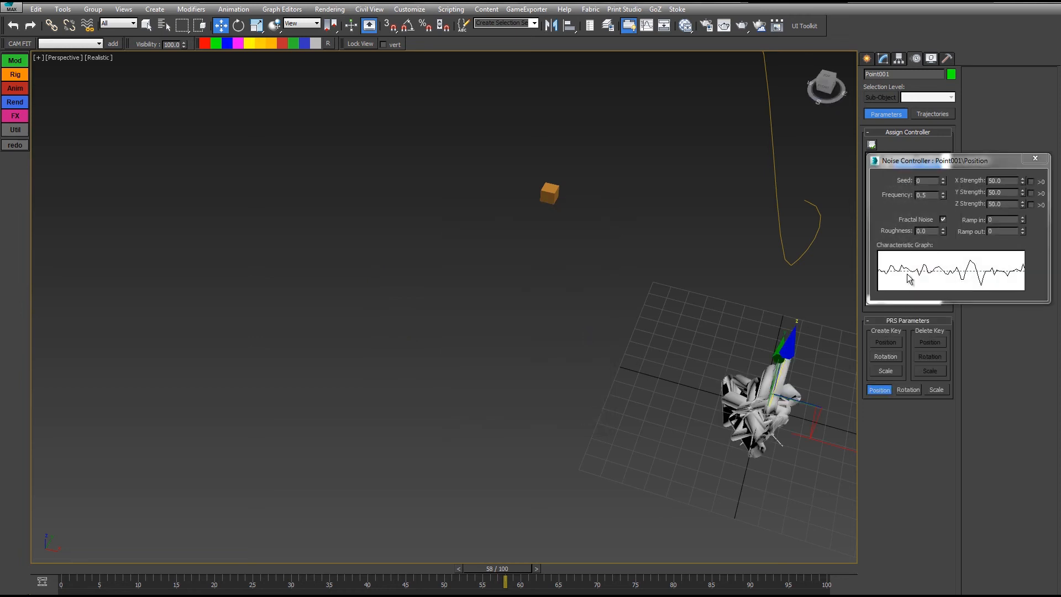
left_click(943, 219)
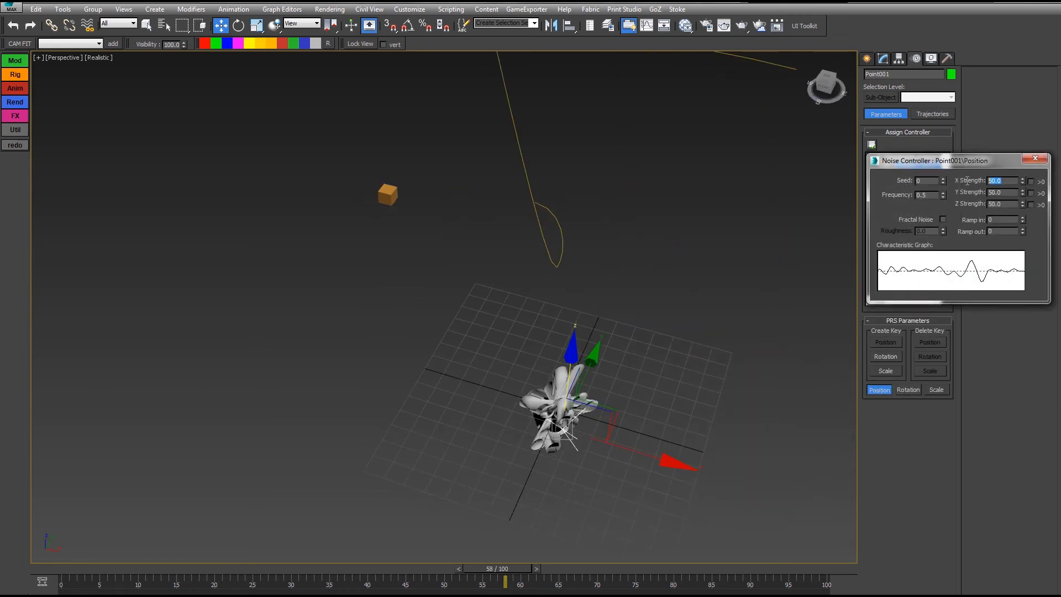
- Set the position noise's X, Y and Z strengths to 200
type("200")
key("Tab")
type("200")
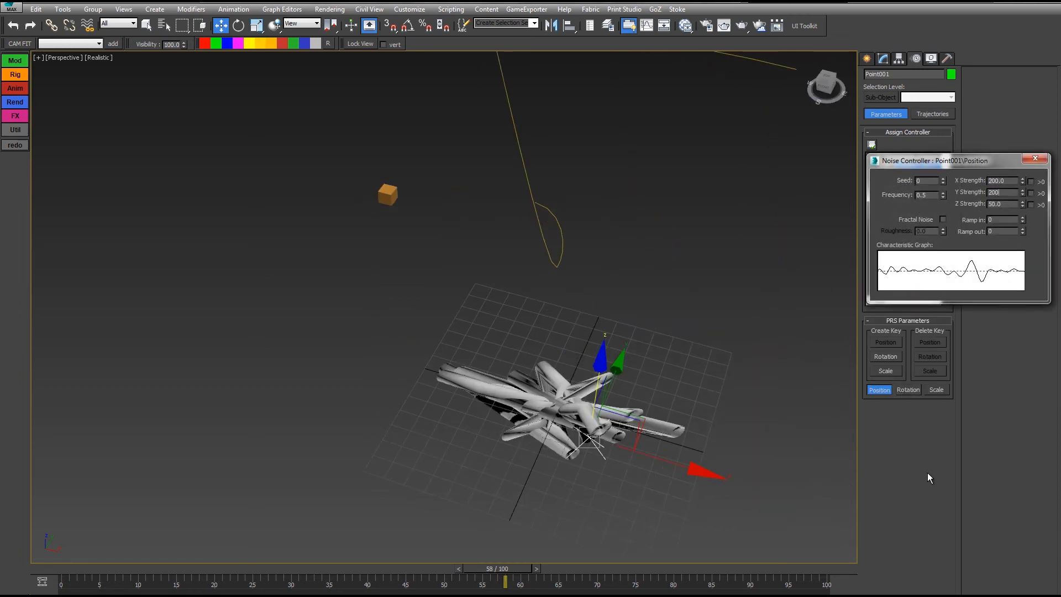
key("Tab")
type("200")
key("Return")
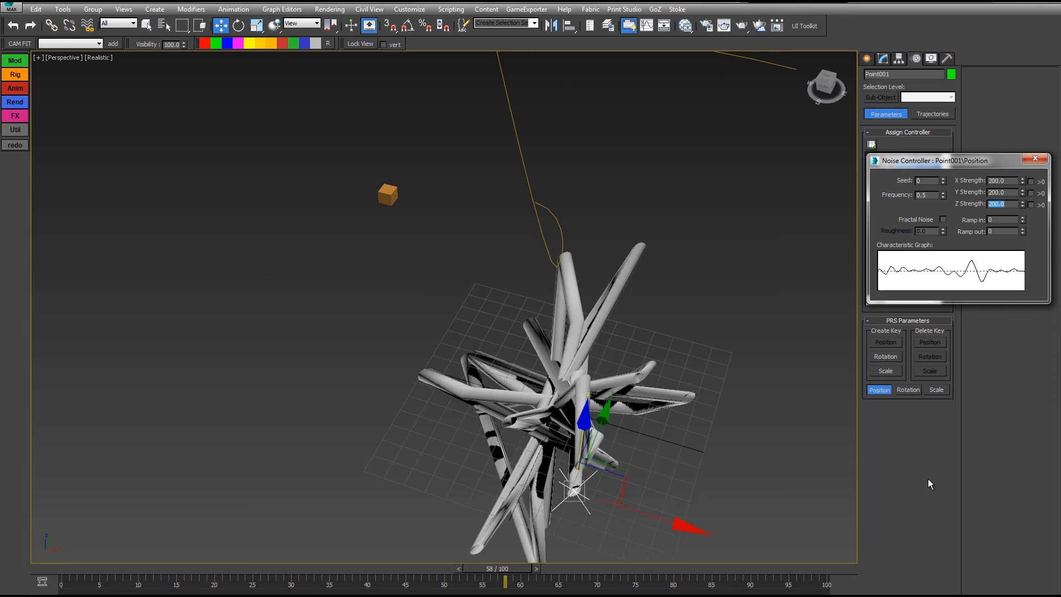
- Lower the position noise frequency to 0.041 and scrub the animation through to frame 100
right_click(943, 196)
left_click_drag(944, 194, 938, 150)
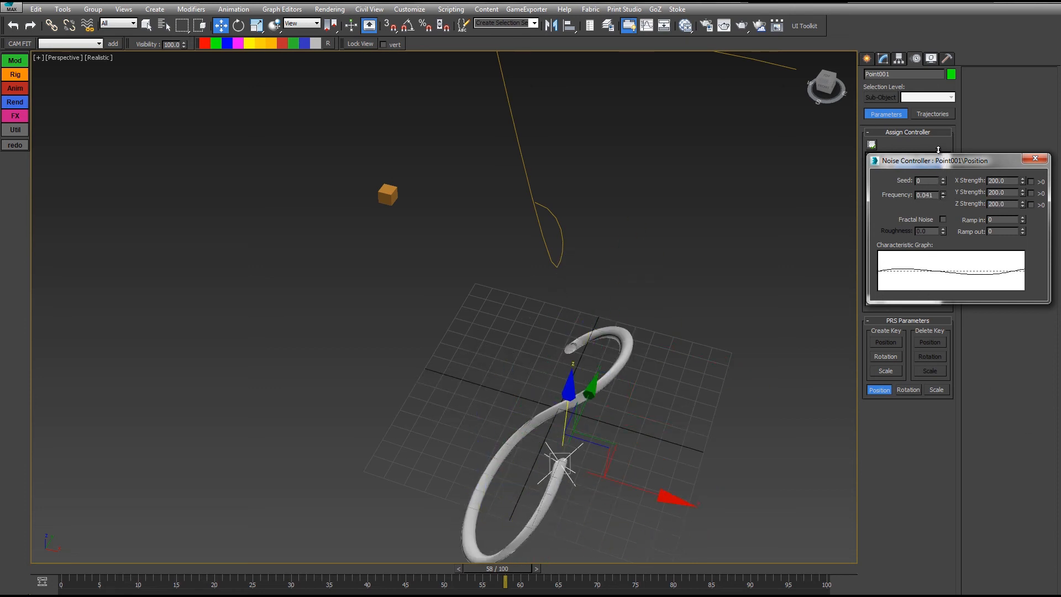
middle_click_drag(738, 346, 752, 326, "alt")
left_click_drag(57, 565, 829, 359)
- Delete the orange box and scrub the animation to frame 62 to check the trail's motion
left_click(298, 273)
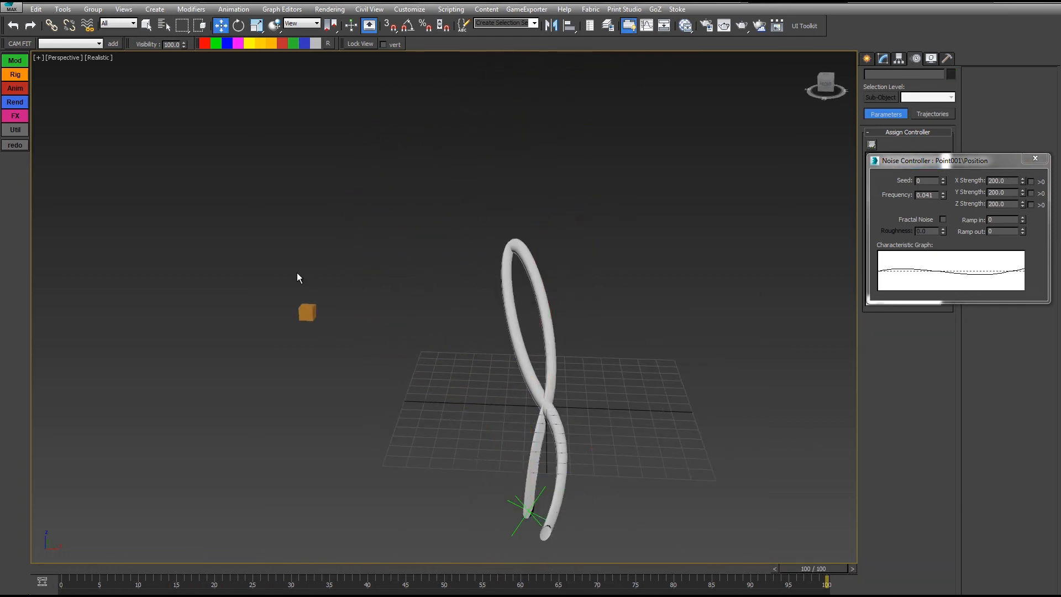
left_click(308, 312)
key("Delete")
middle_click_drag(441, 414, 367, 373)
left_click_drag(59, 573, 533, 464)
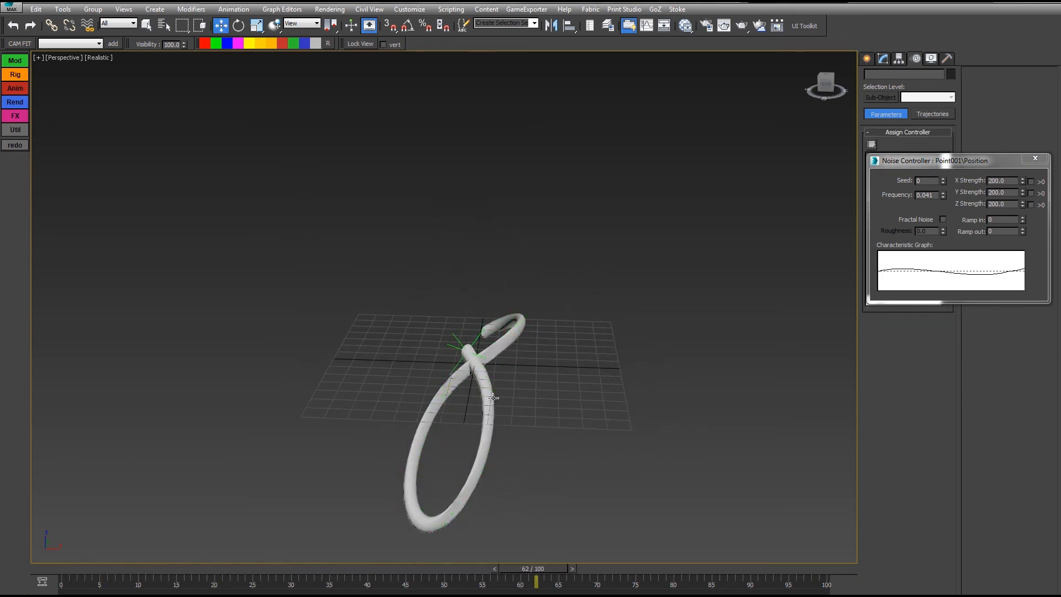
- Select the point helper, extend the animation range to 258 frames and scrub to frame 131
left_click(474, 336)
right_click_drag(794, 586, 318, 576, "ctrl+alt")
left_click_drag(261, 570, 450, 374)
key("w")
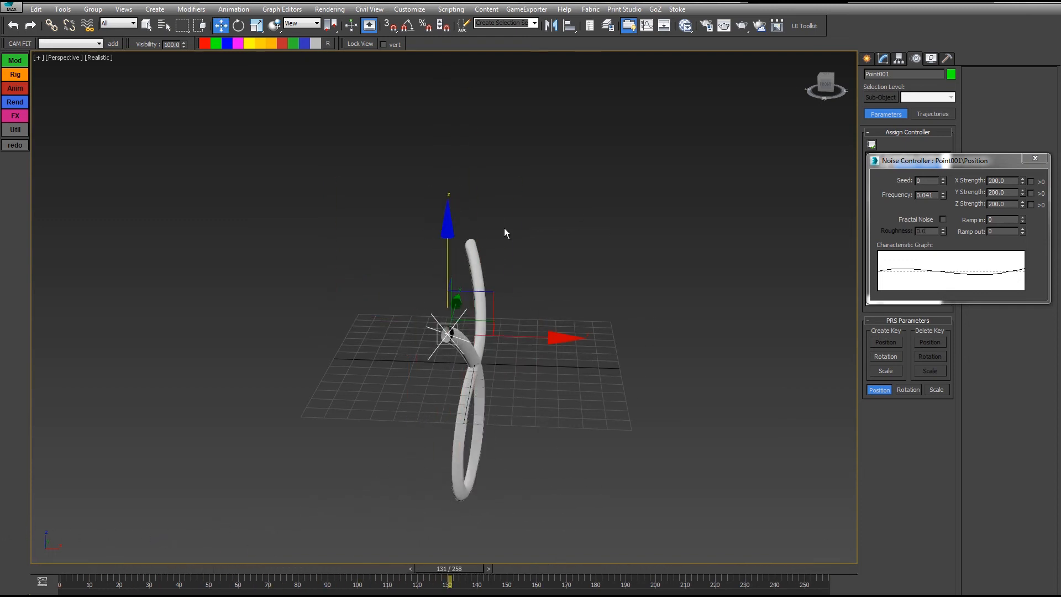
- Bring up the trail's parameters and close the position Noise Controller window
left_click(478, 260)
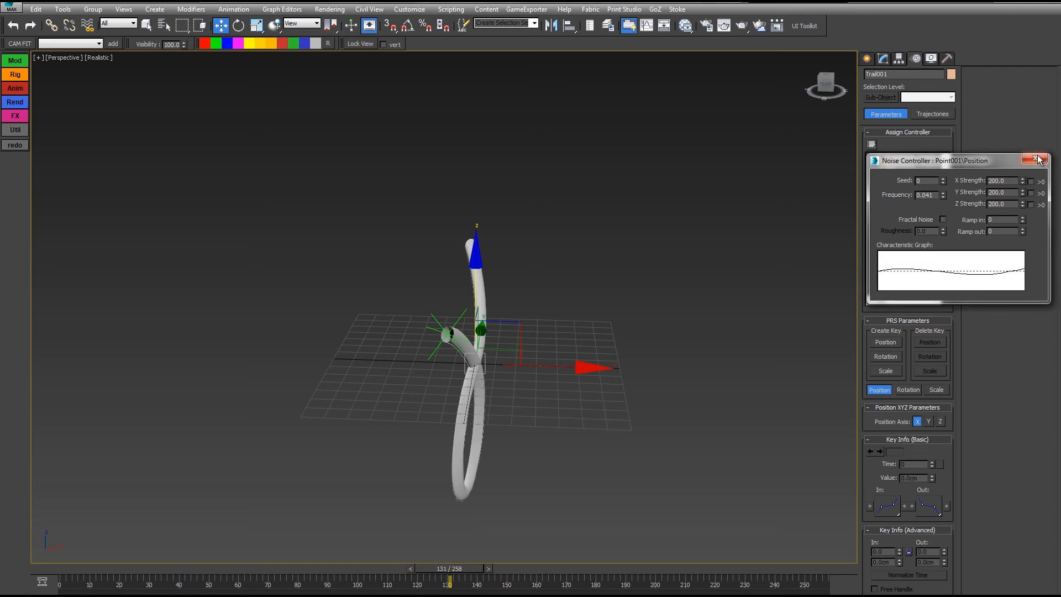
left_click(883, 59)
left_click(1036, 159)
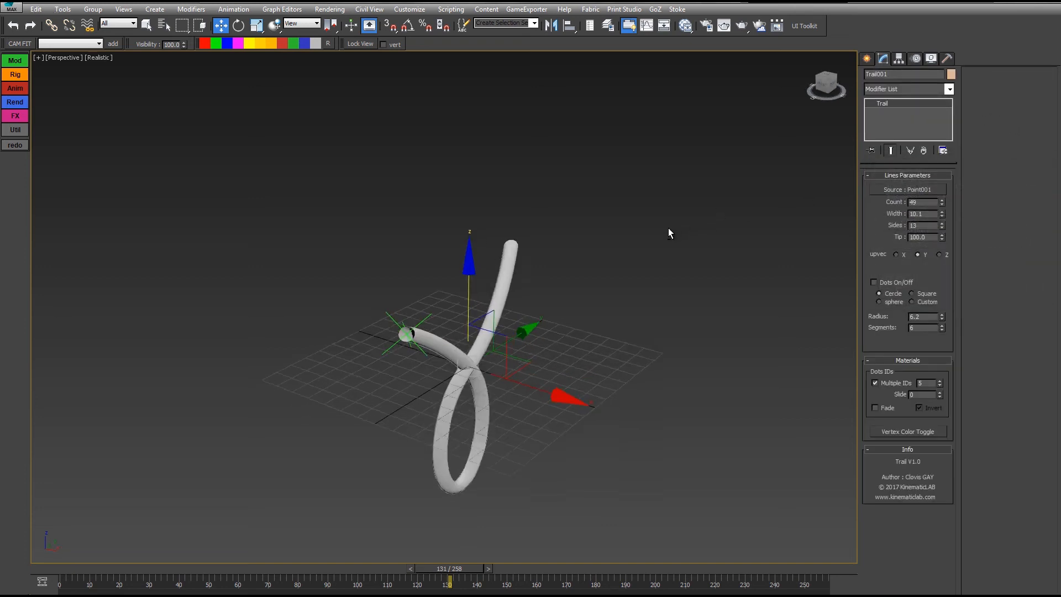
middle_click_drag(669, 228, 654, 250, "alt")
- Assign a Noise Rotation controller to the point helper's rotation track in the Curve Editor
left_click(486, 335)
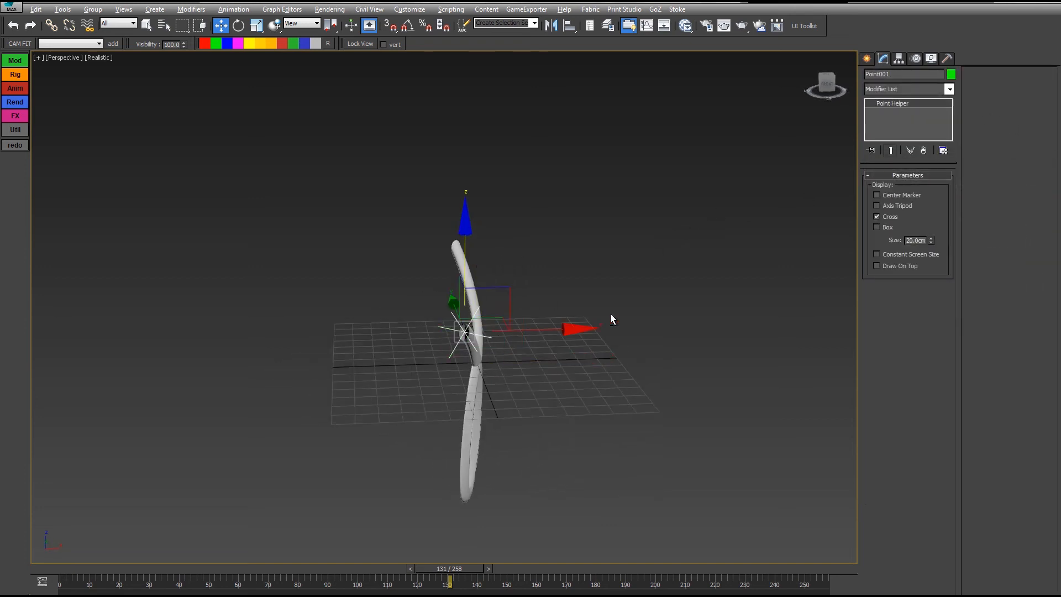
middle_click_drag(611, 314, 597, 346, "alt")
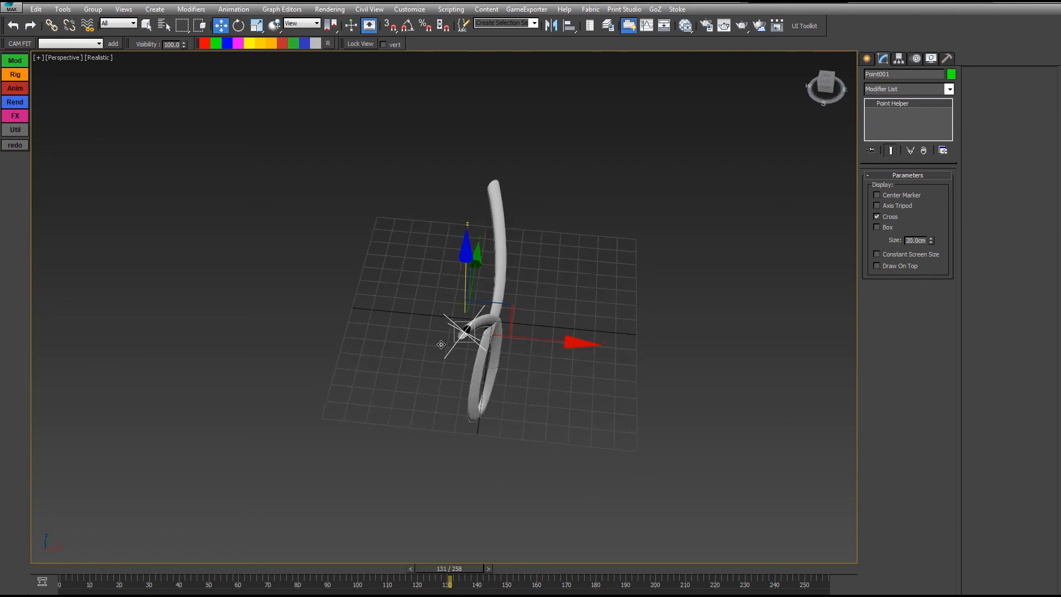
mouse_move(476, 330)
middle_mouse_down("alt")
mouse_move(509, 350)
mouse_move(470, 351)
middle_mouse_up("alt")
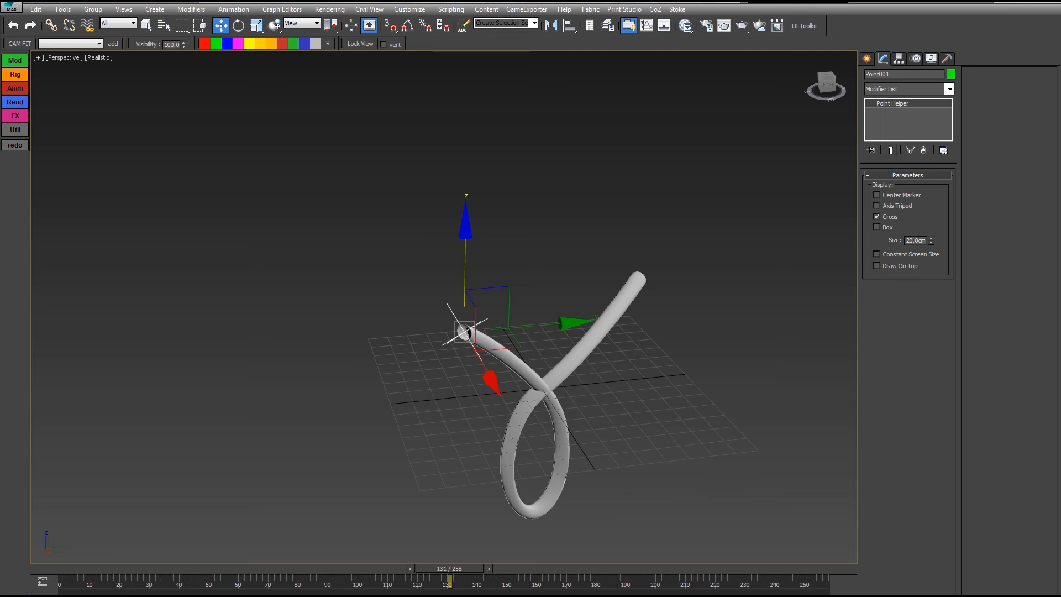
left_click(647, 25)
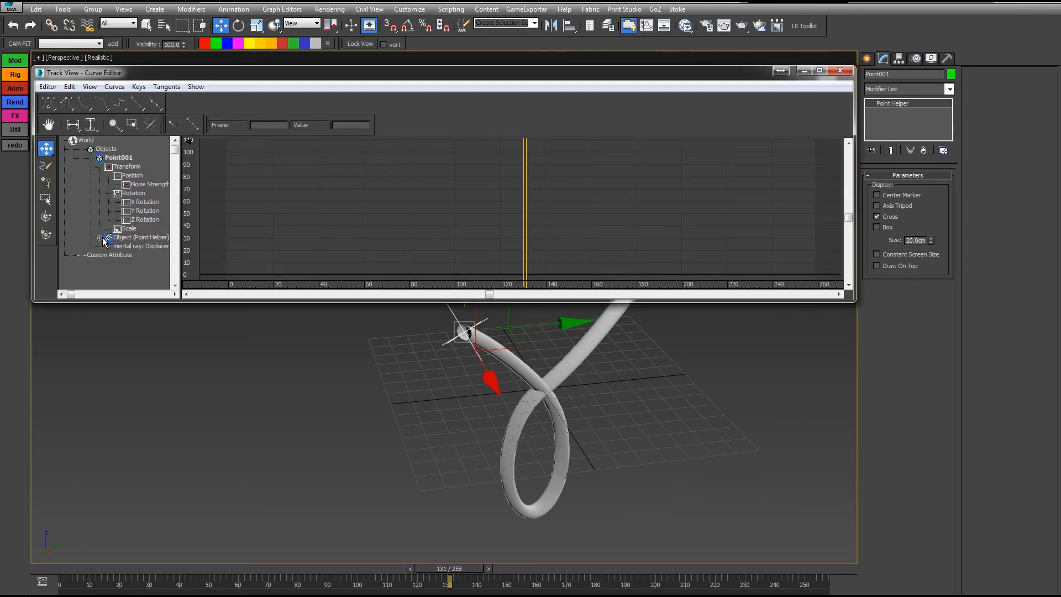
left_click(100, 238)
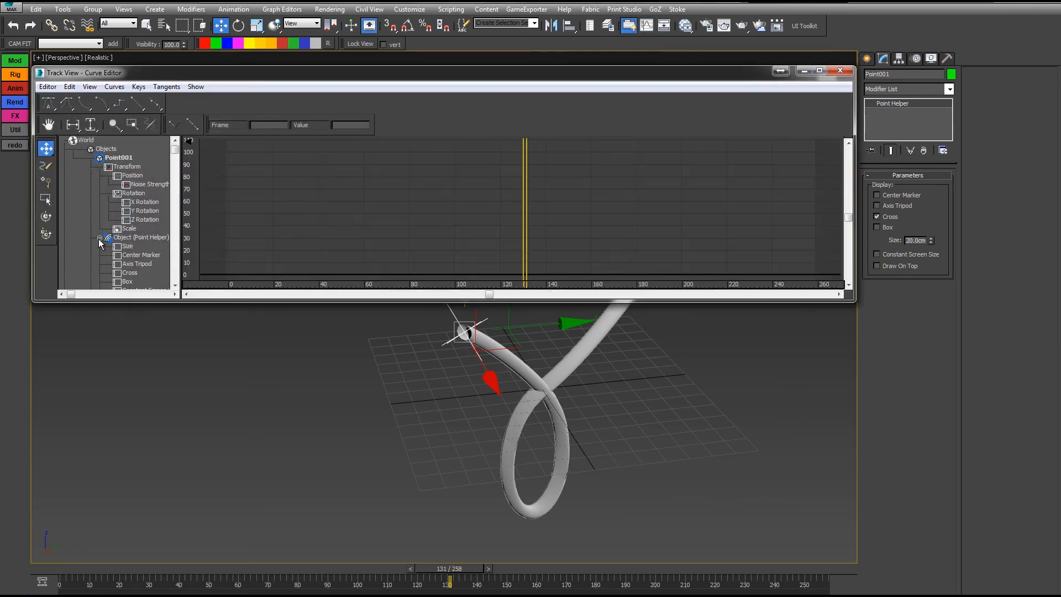
right_click(133, 193)
left_click(162, 210)
left_click_drag(509, 213, 275, 307)
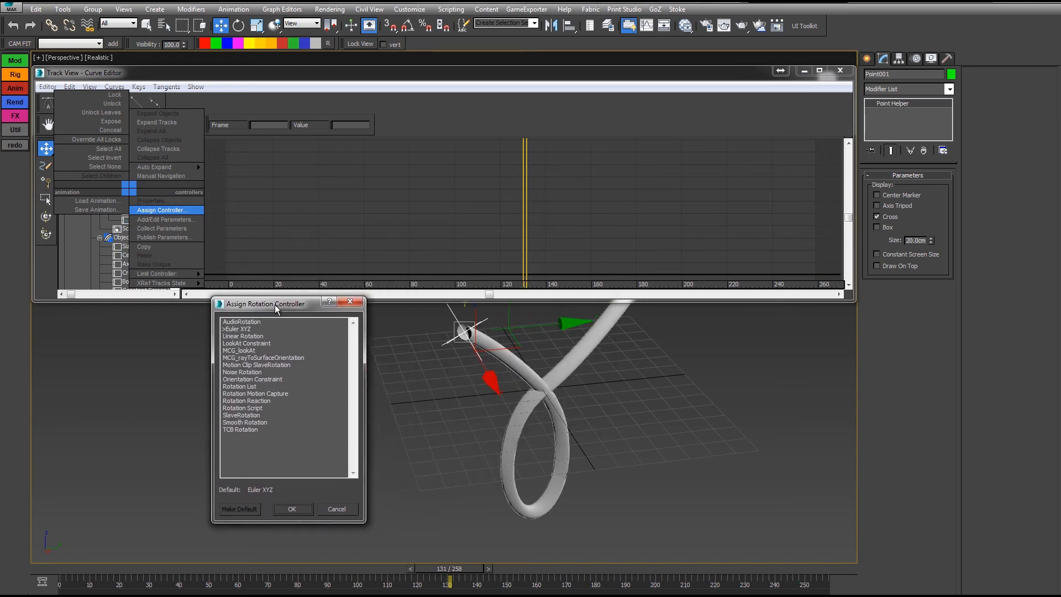
left_click(241, 372)
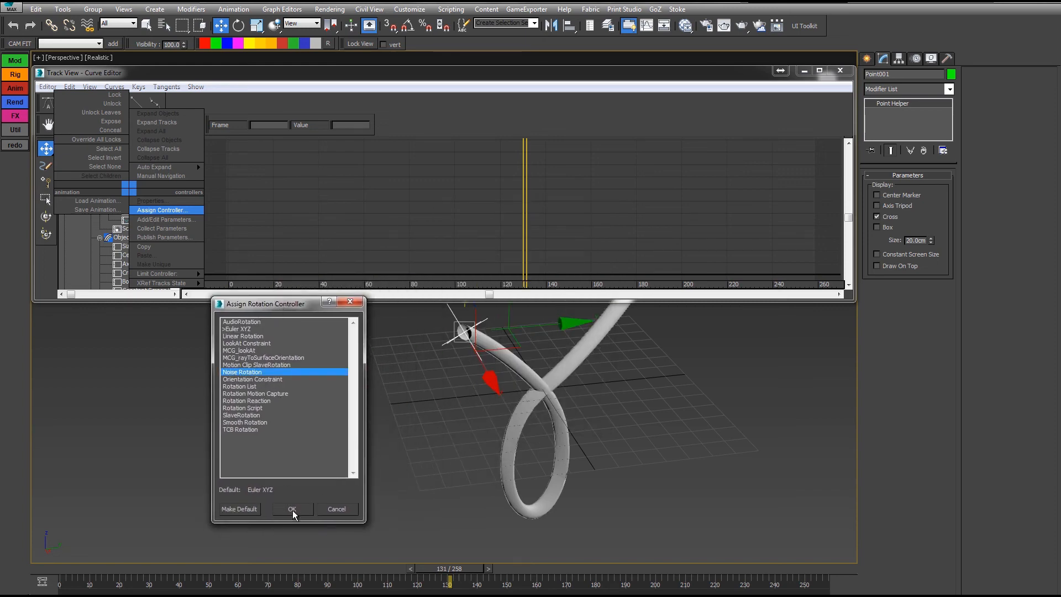
left_click(293, 509)
- Turn off Fractal Noise for the helper's rotation noise and lower its frequency to 0.056
left_click(134, 203)
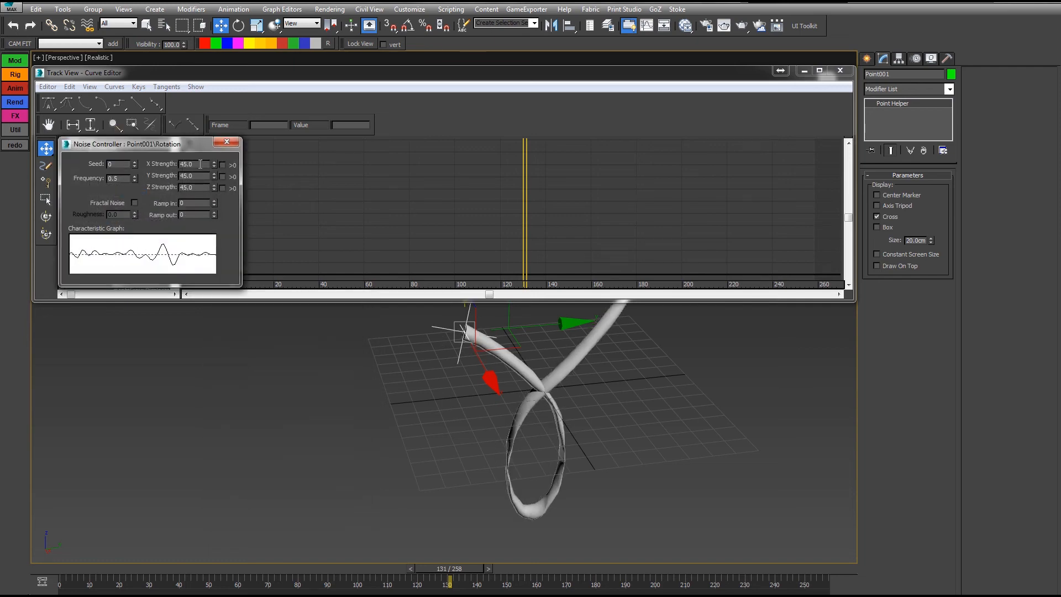
right_click(134, 181)
left_click_drag(134, 181, 133, 172)
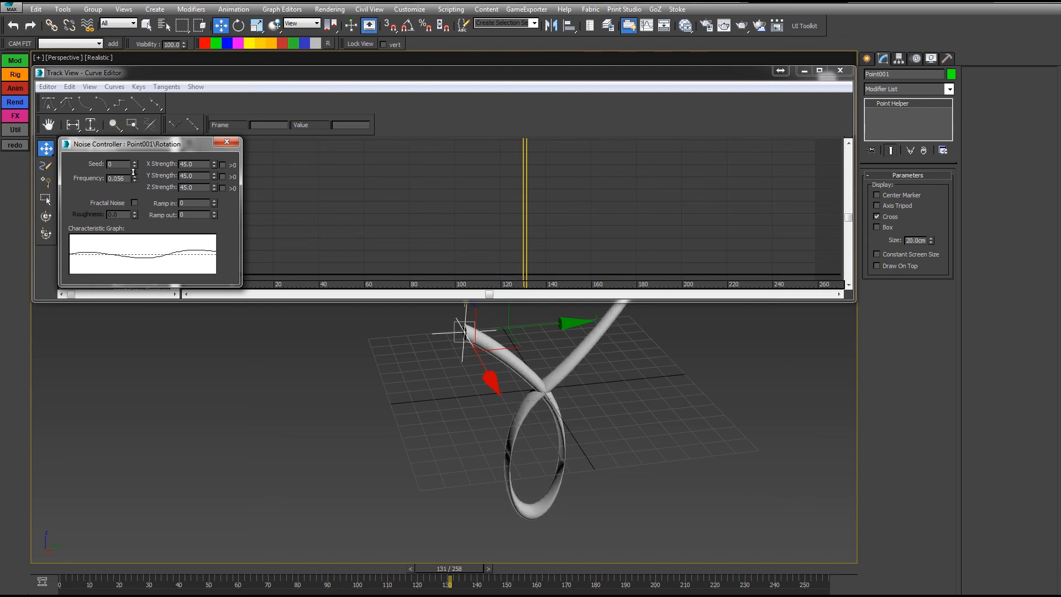
- Raise the rotation noise strengths to 929.25 in X, 423.9 in Y and 291.15 in Z, and close its settings
left_click_drag(215, 166, 383, 418)
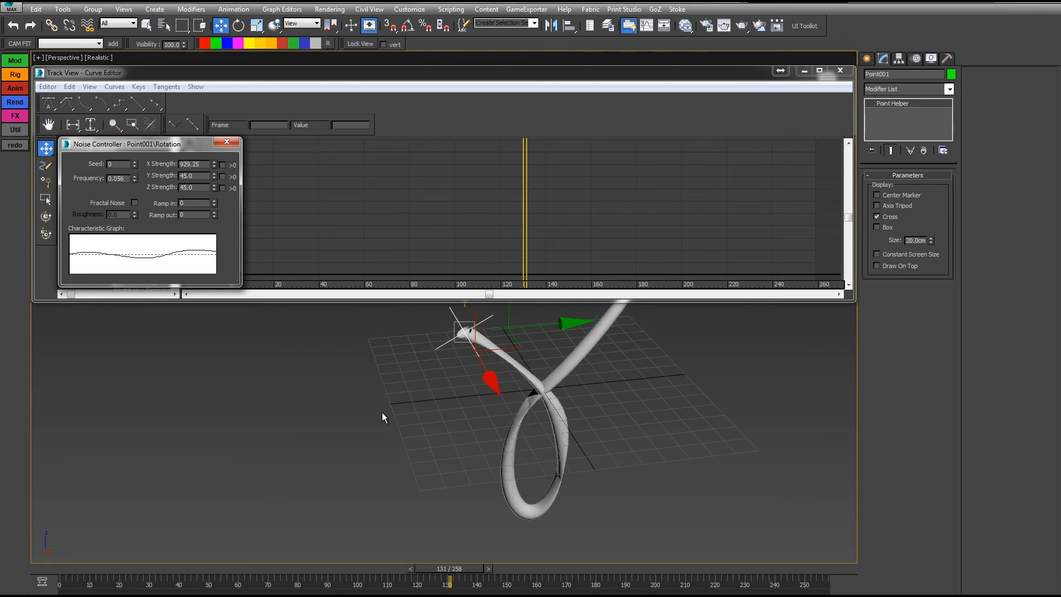
left_click_drag(213, 176, 193, 322)
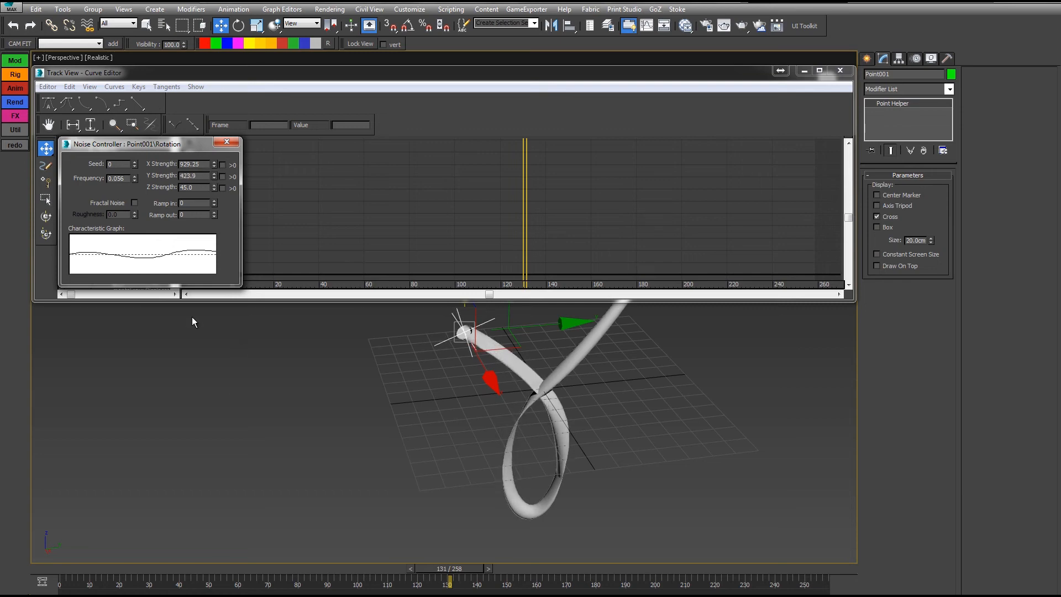
left_click_drag(214, 189, 214, 99)
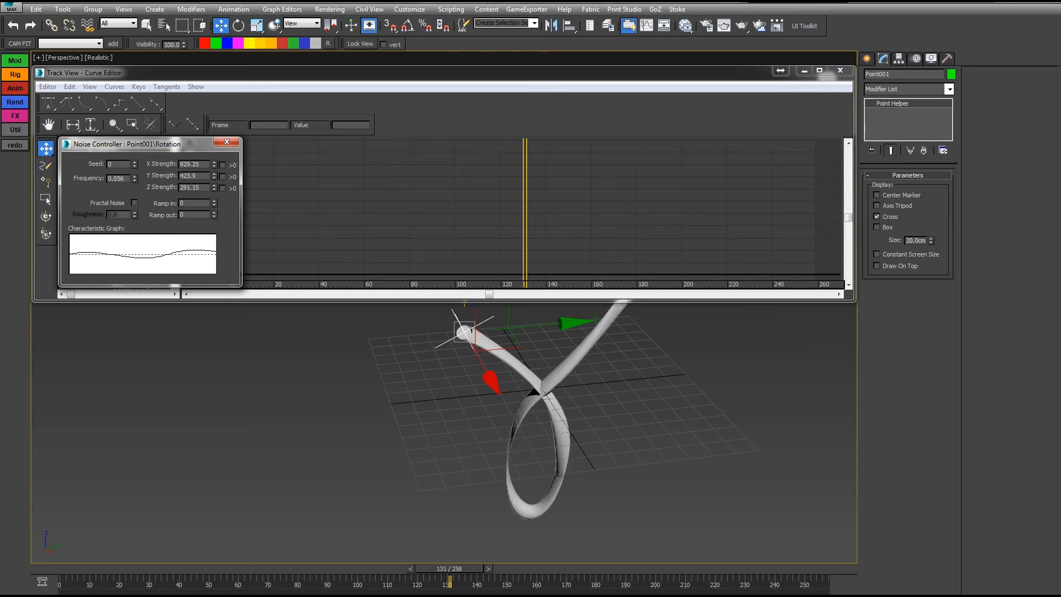
left_click(226, 141)
- Assign a Noise Scale controller to the helper's scale track, with Fractal Noise off and frequency 0.046
left_click(129, 210)
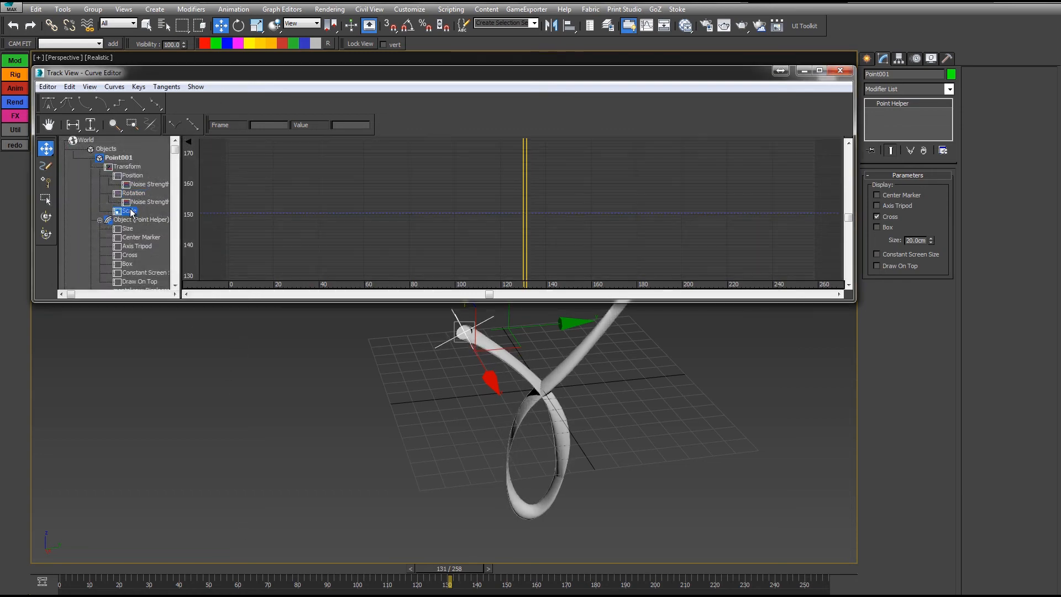
right_click(127, 207)
left_click(147, 228)
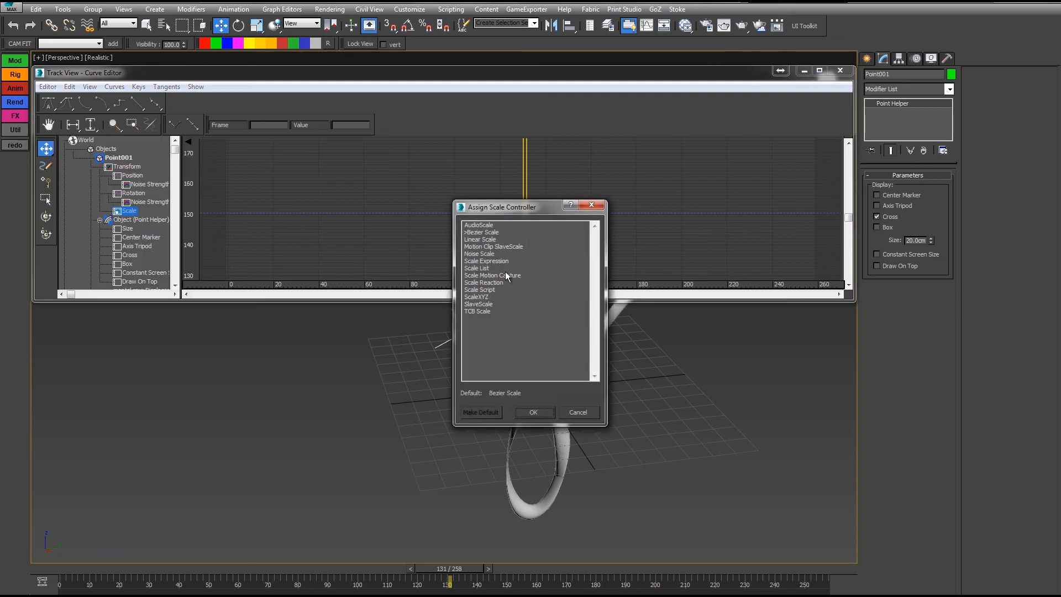
double_click(480, 254)
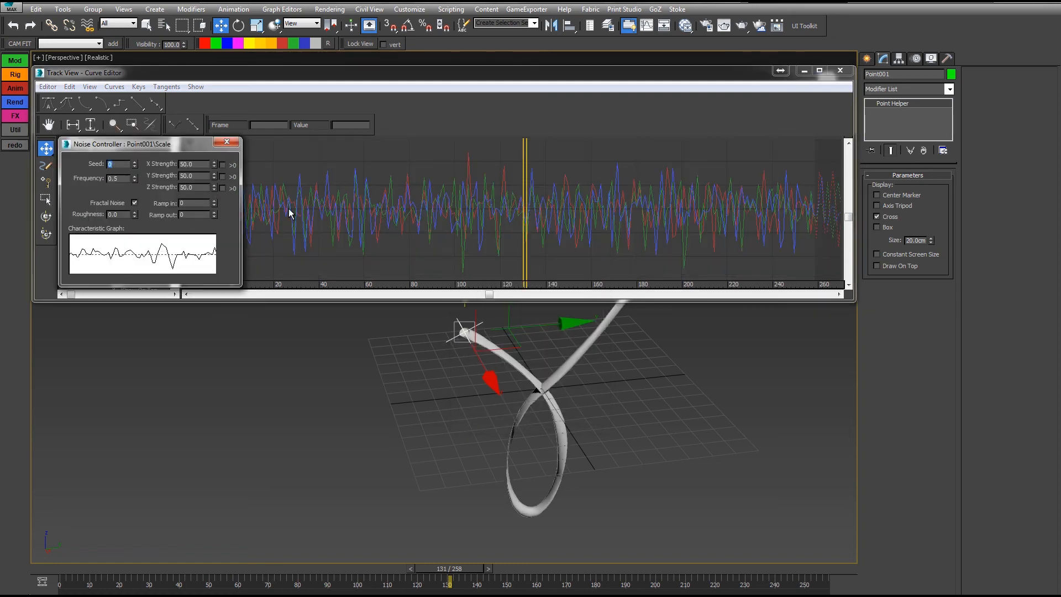
left_click(135, 203)
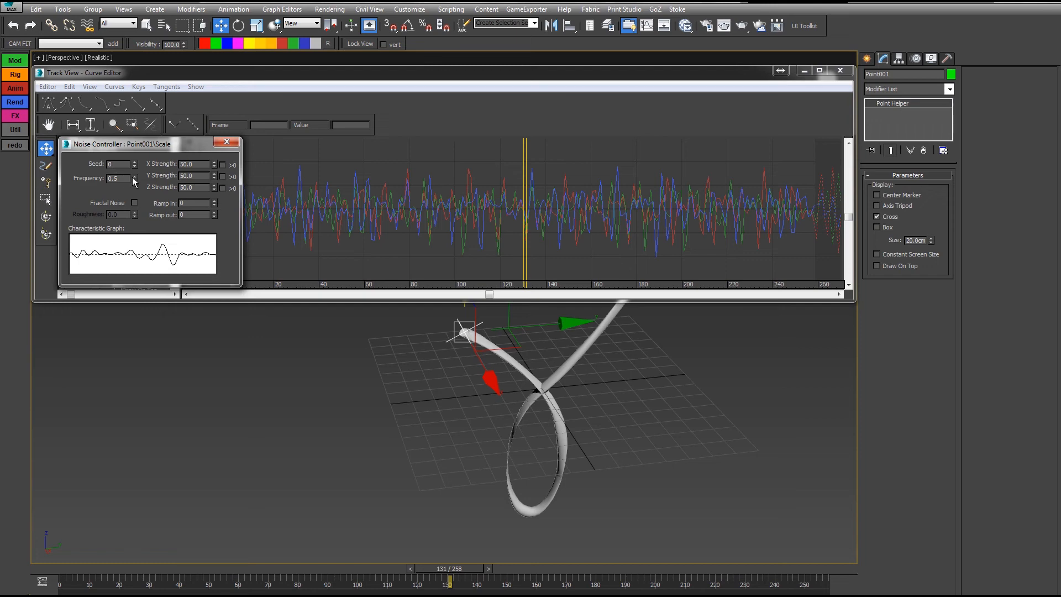
left_click_drag(133, 179, 134, 172)
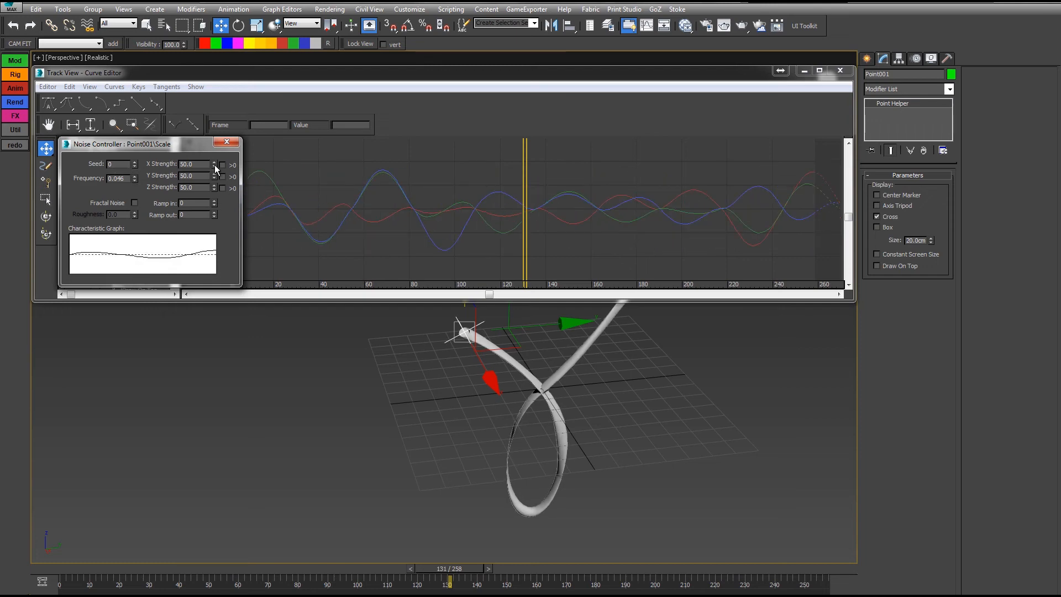
- Set the scale noise's X, Y and Z strengths to 100
left_click_drag(200, 164, 141, 144)
type("100")
key("Tab")
type("100")
key("Tab")
type("100")
key("Return")
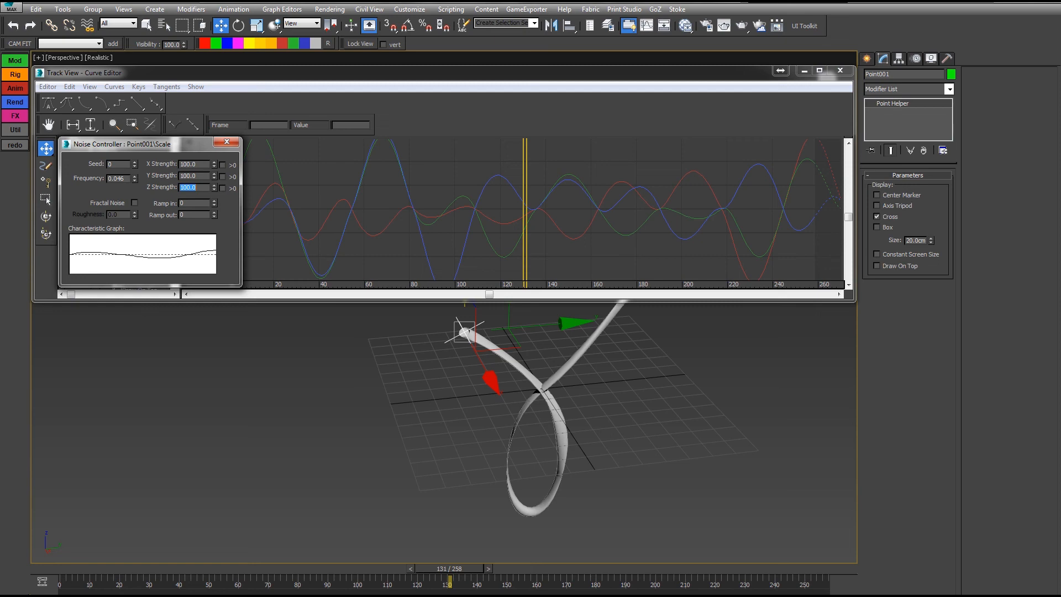
- Restrict the scale noise to values above zero on the X, Y and Z axes
left_click(222, 165)
left_click(222, 177)
left_click(222, 188)
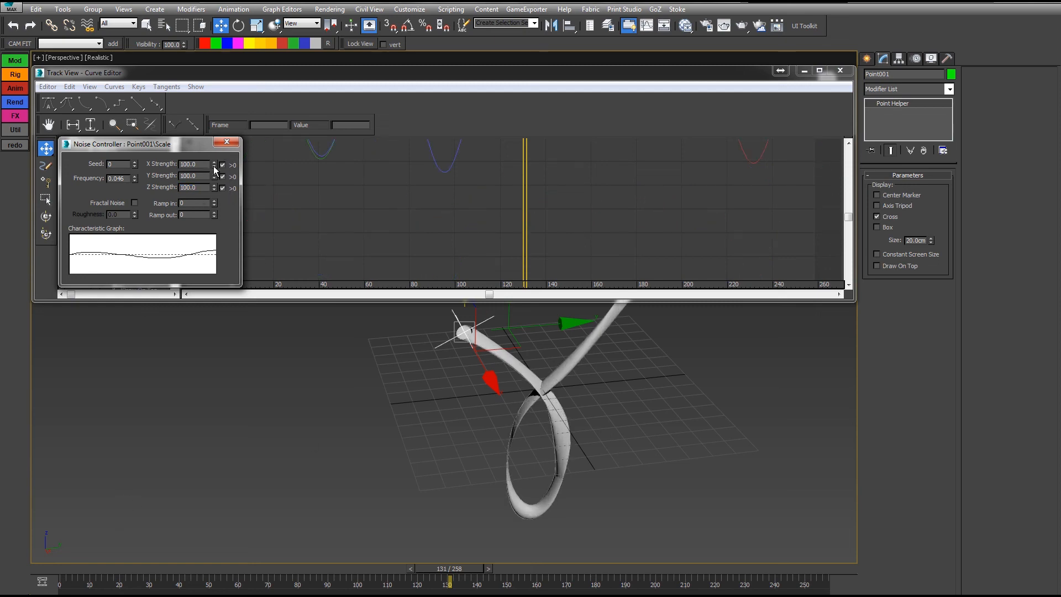
- Set the scale noise strengths to 600 in X and Y and 500 in Z, and close the Curve Editor
left_click_drag(214, 167, 175, 519)
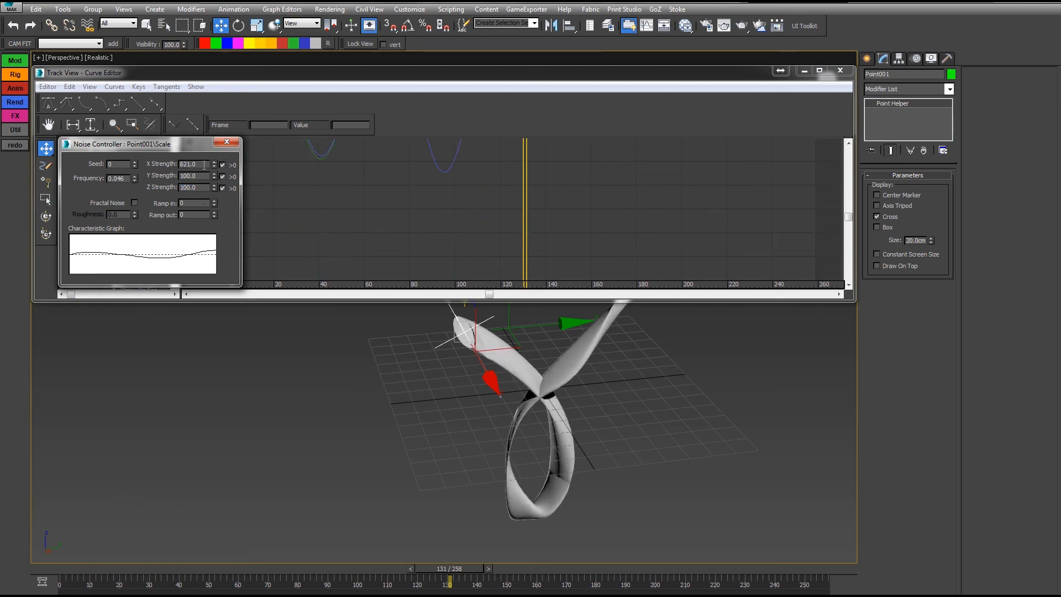
left_click_drag(204, 165, 139, 154)
type("600")
key("Tab")
type("600")
key("Tab")
type("600")
key("Return")
left_click(840, 70)
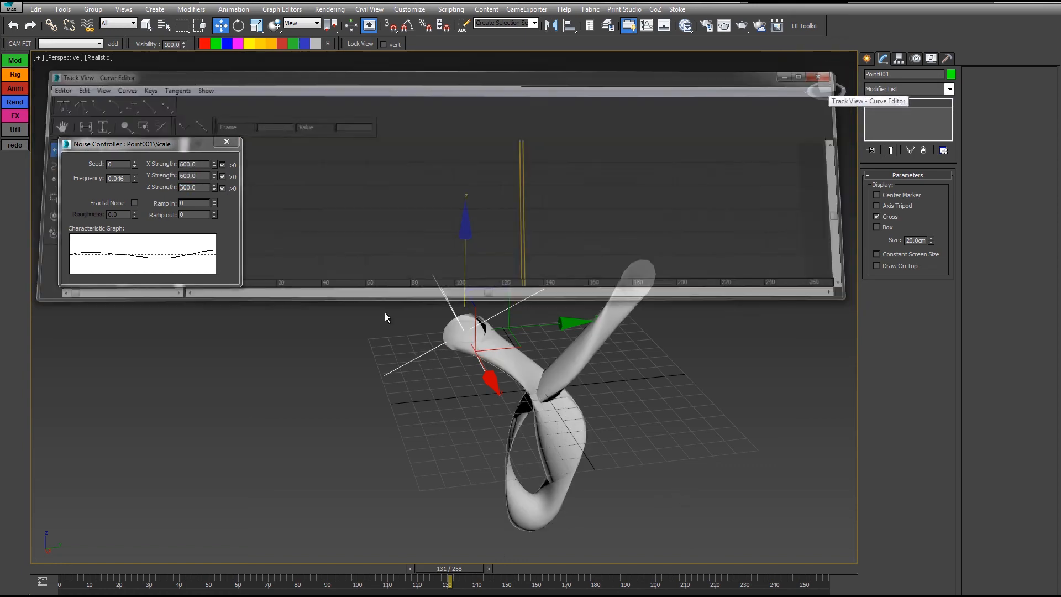
- Set the trail's Tip to 0.1, scrub to frame 84 and raise its Count to about 187
left_click_drag(61, 566, 372, 399)
key("w")
left_click(582, 333)
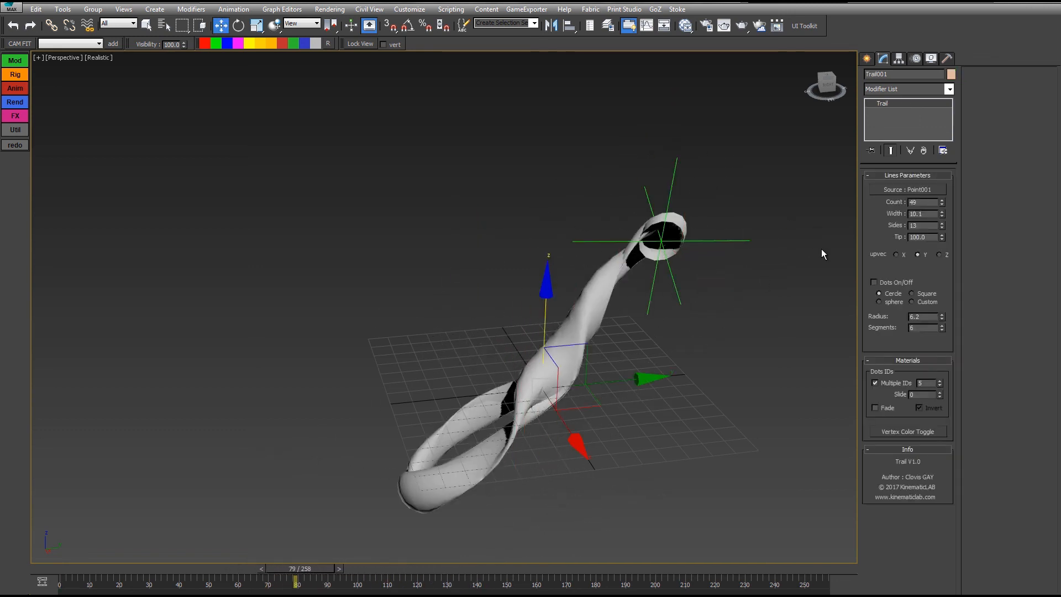
right_click(942, 237)
left_click_drag(98, 569, 312, 515)
mouse_move(942, 203)
left_mouse_down()
mouse_move(941, 221)
mouse_move(941, 171)
mouse_move(941, 221)
left_mouse_up()
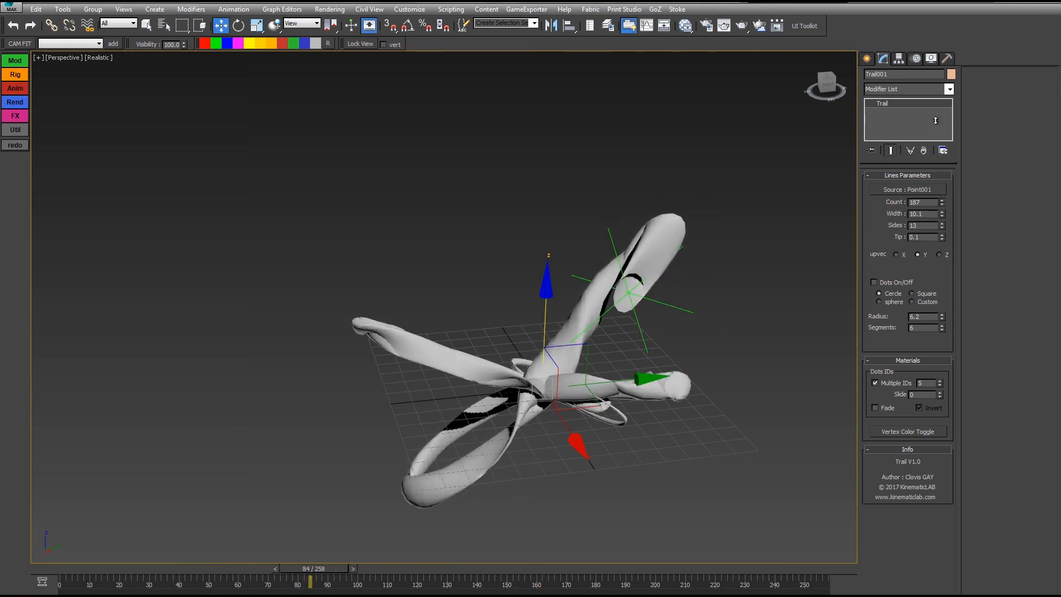
- Lower the trail's Count to 54 and scrub the animation back to frame 63
left_click_drag(313, 568, 277, 535)
key("w")
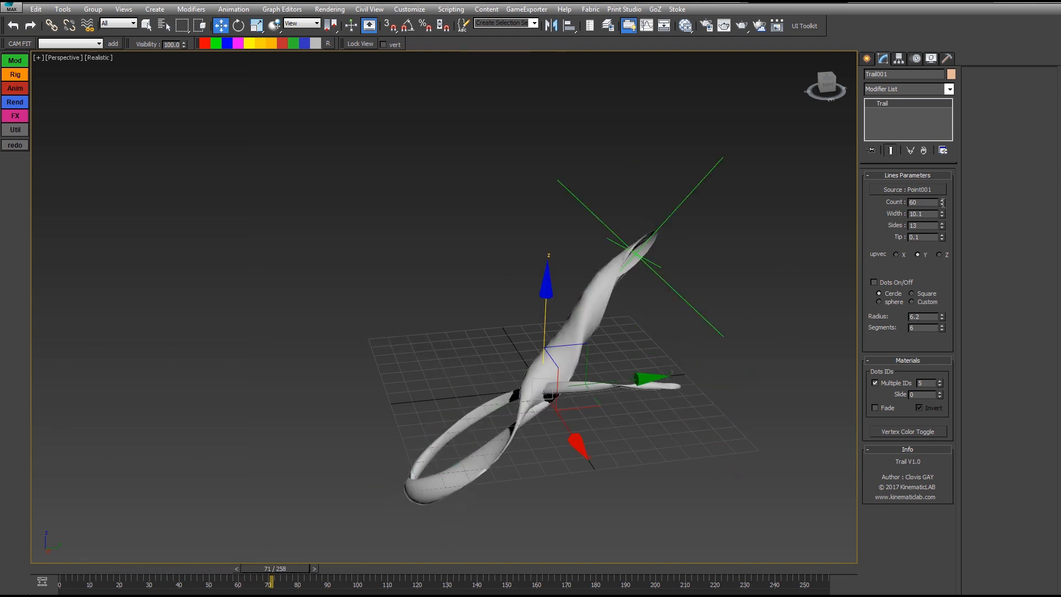
mouse_move(944, 205)
left_mouse_down()
mouse_move(947, 231)
mouse_move(940, 205)
left_mouse_up()
left_click_drag(286, 568, 264, 567)
- Create a second point helper in the perspective view behind the trail, and make it ready to move
left_click(866, 59)
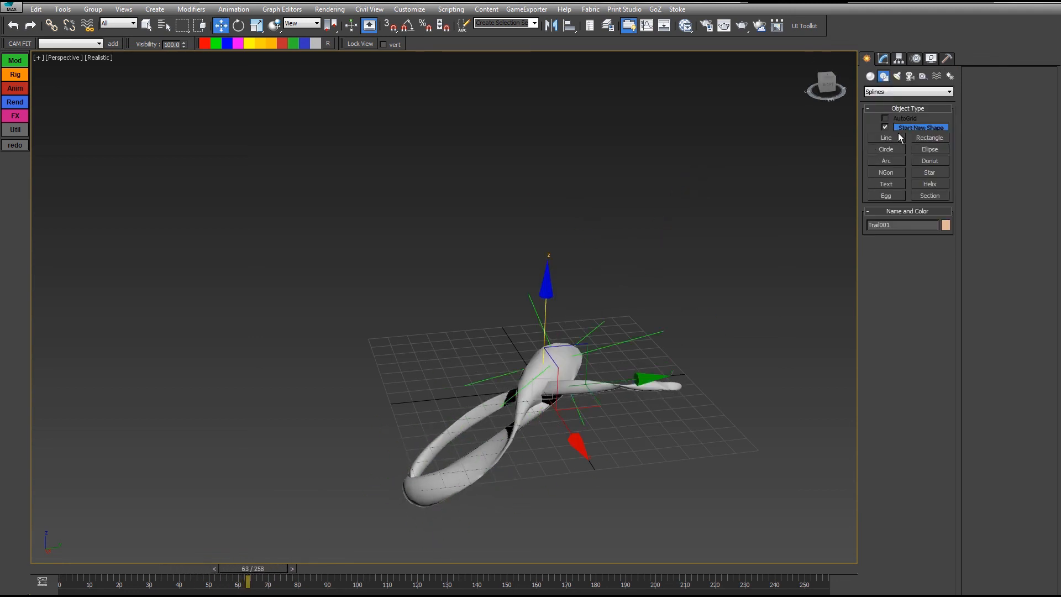
left_click(923, 76)
left_click(887, 164)
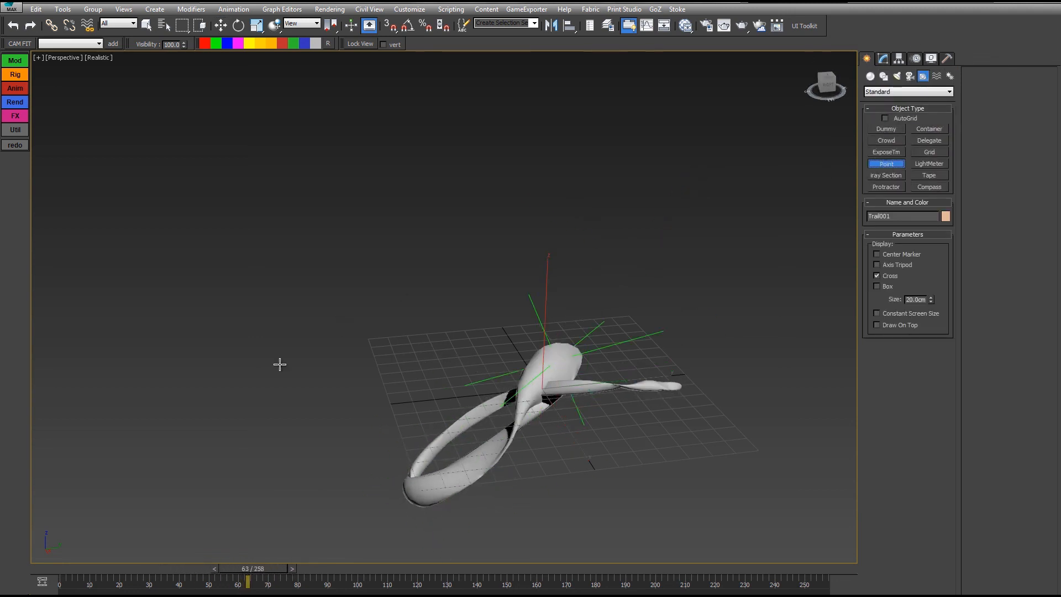
left_click(622, 312)
key("w")
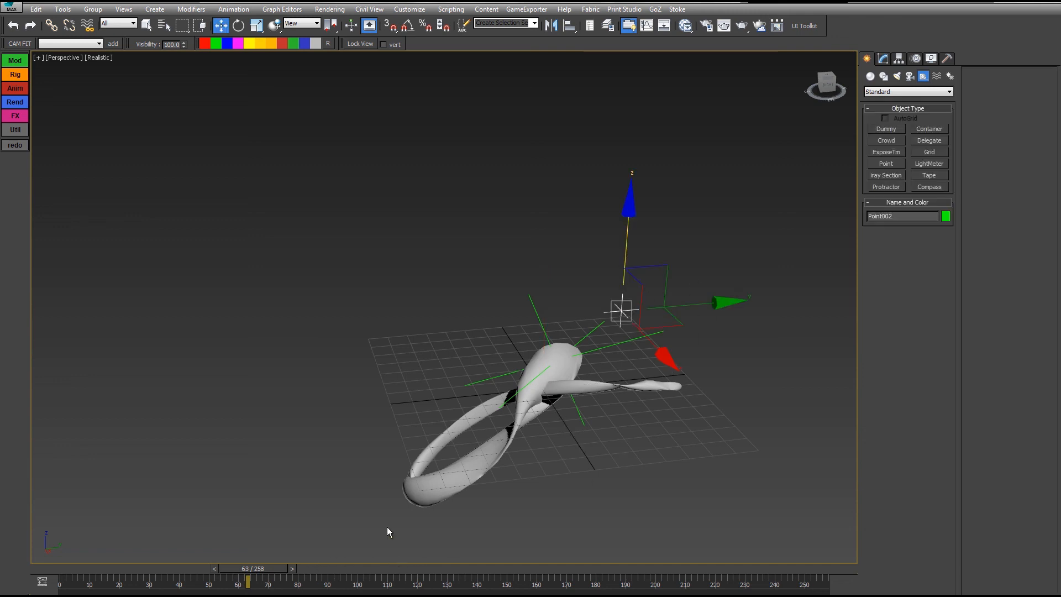
- Animate the new point helper with Auto Key by moving it along the Y axis past the grid at frame 63
key("n")
left_click_drag(708, 313, 303, 548)
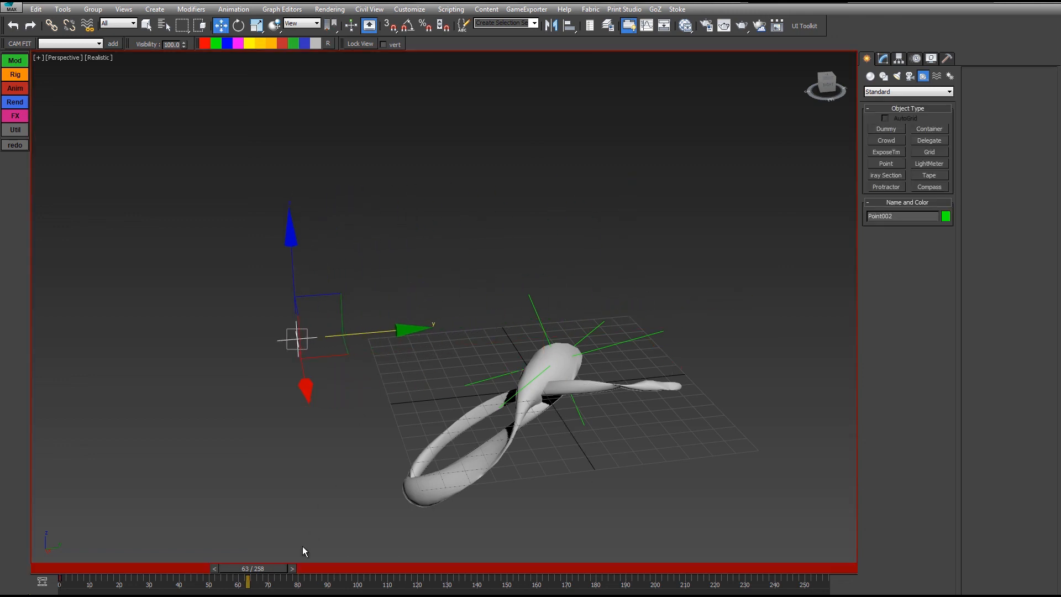
key("n")
- Make the new point helper the trail's source and scrub to frame 48
left_click(528, 411)
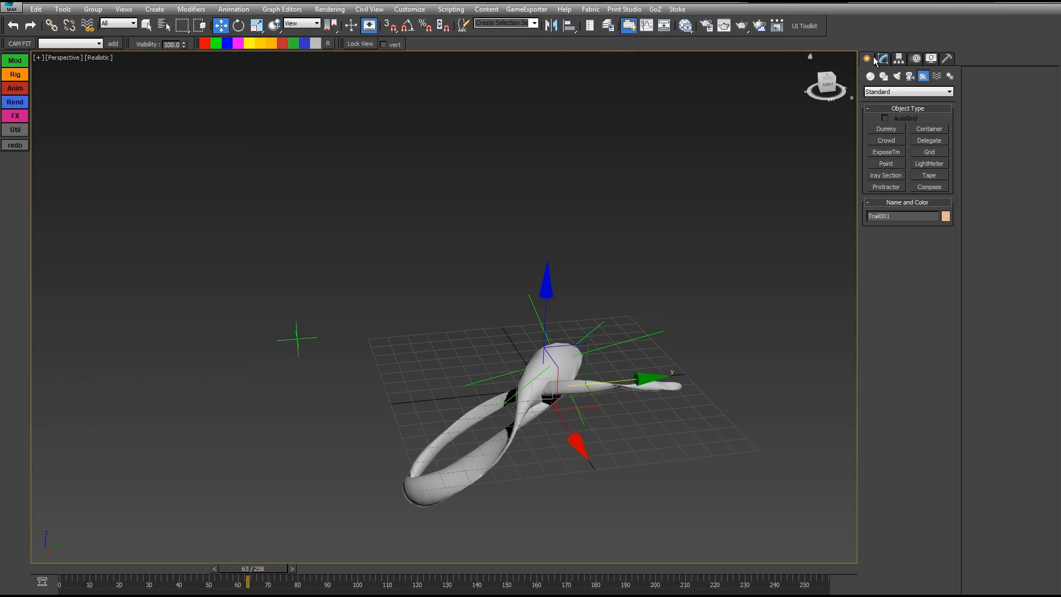
left_click(883, 58)
left_click(904, 192)
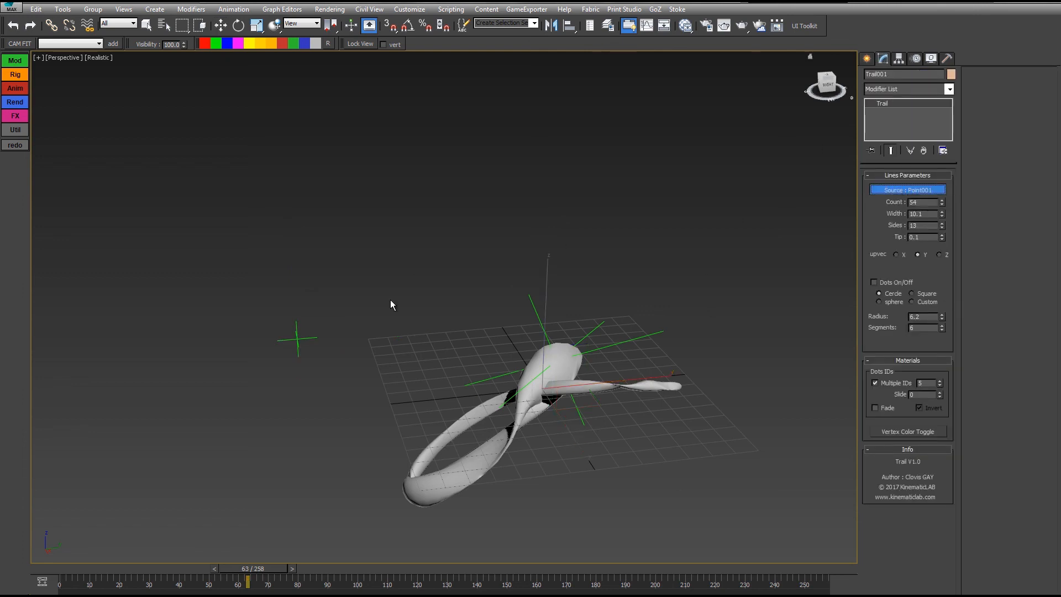
left_click(296, 339)
mouse_move(275, 560)
left_mouse_down()
mouse_move(179, 561)
mouse_move(295, 561)
left_mouse_up()
- Assign a Noise Scale controller to the new point helper, with fractal noise off and a frequency of 0.11
left_click(652, 280)
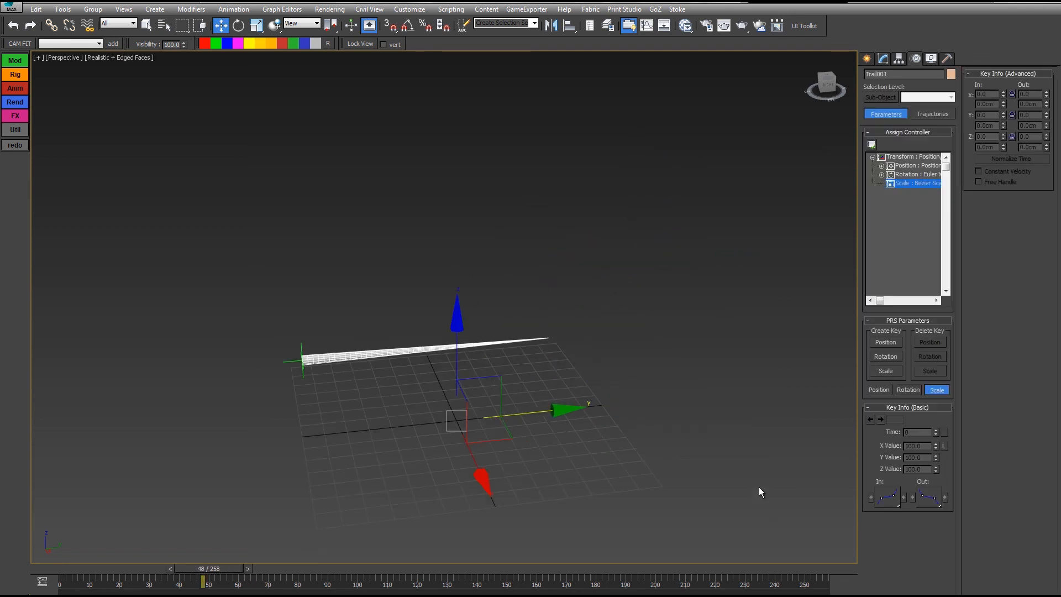
left_click_drag(251, 309, 309, 347)
left_click(873, 143)
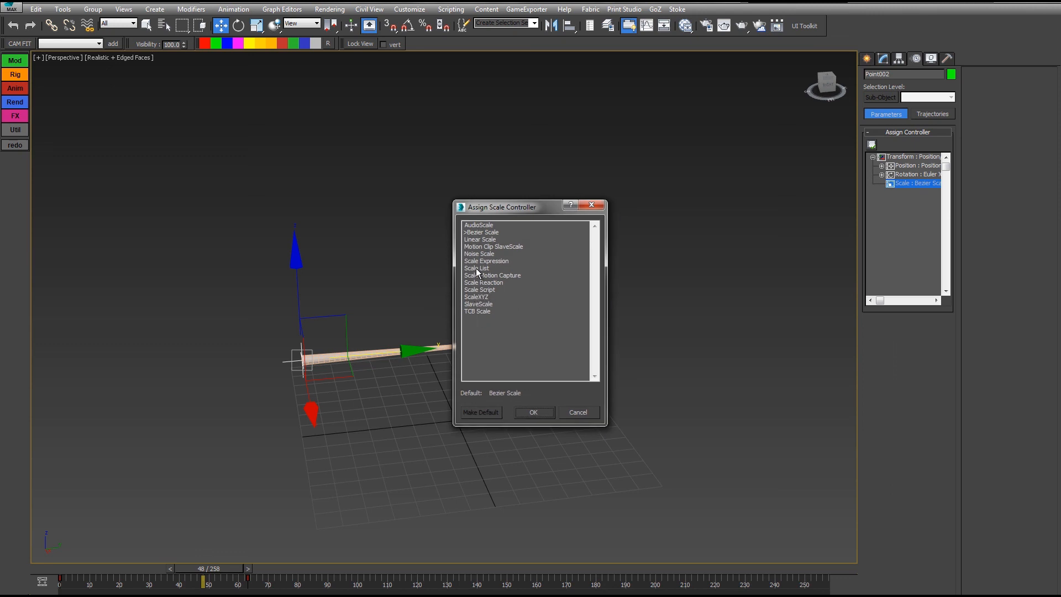
double_click(479, 254)
left_click(944, 219)
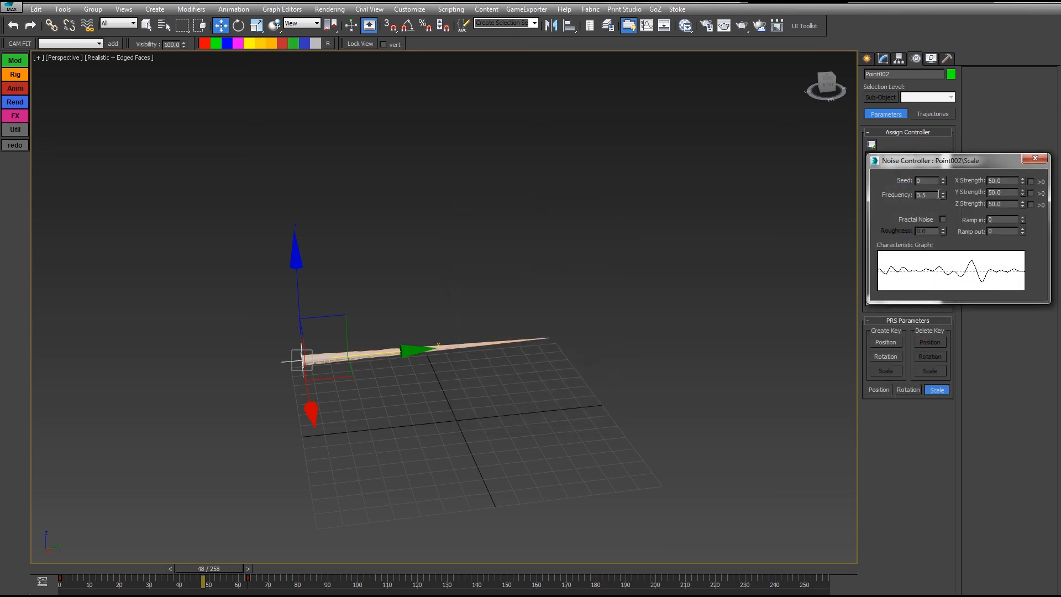
left_click_drag(945, 195, 938, 73)
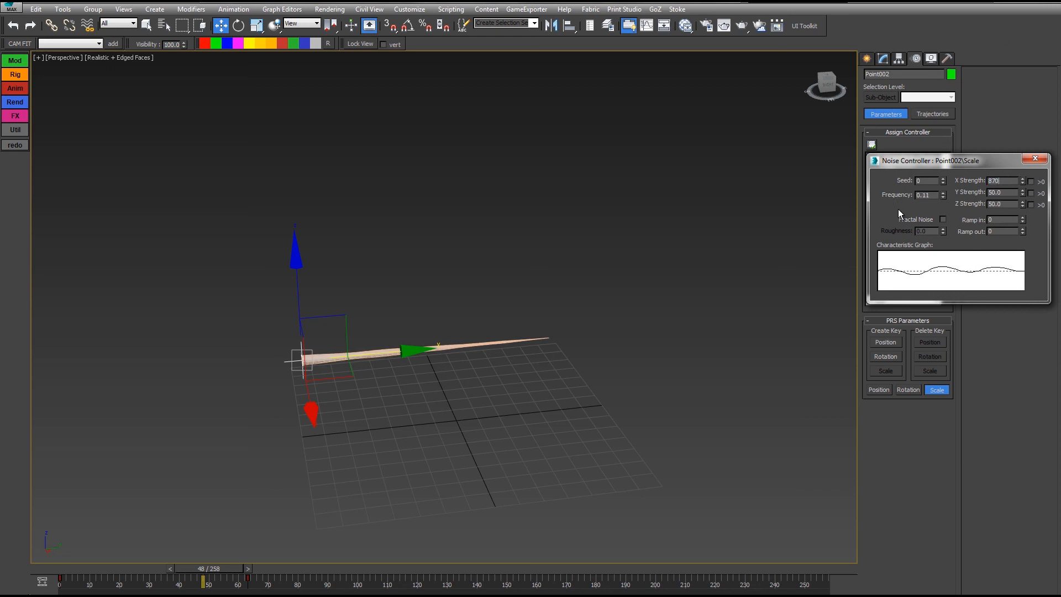
- Set the scale noise's X, Y and Z strengths to 800
key("BackSpace")
key("BackSpace")
key("BackSpace")
type("0")
key("Return")
middle_click_drag(542, 258, 663, 224)
scroll(564, 247, "up", 4)
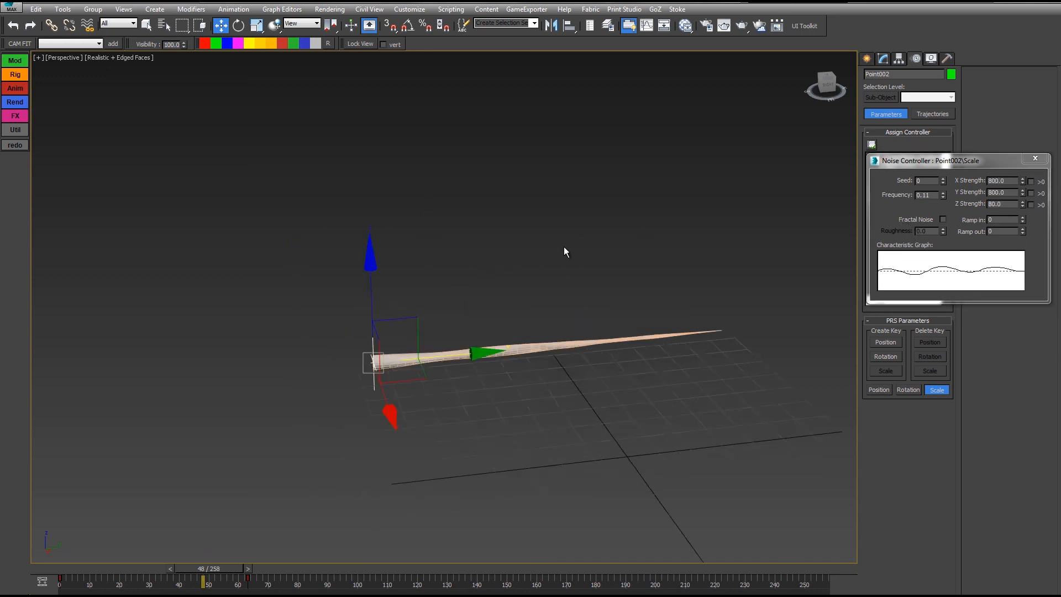
middle_click_drag(517, 284, 545, 282)
left_click(993, 204)
type("0")
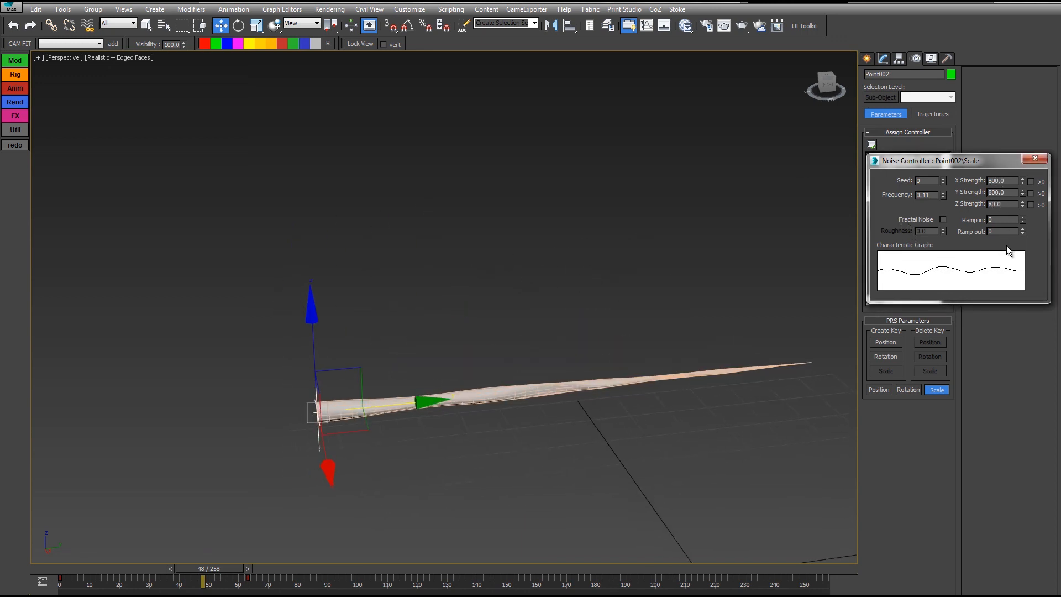
key("Return")
- Scrub to about frame 107 and use Auto Key to animate the point helper moving upward
mouse_move(216, 569)
left_mouse_down()
mouse_move(136, 565)
mouse_move(397, 533)
mouse_move(416, 543)
mouse_move(258, 565)
mouse_move(271, 573)
left_mouse_up()
middle_click_drag(376, 460, 403, 439)
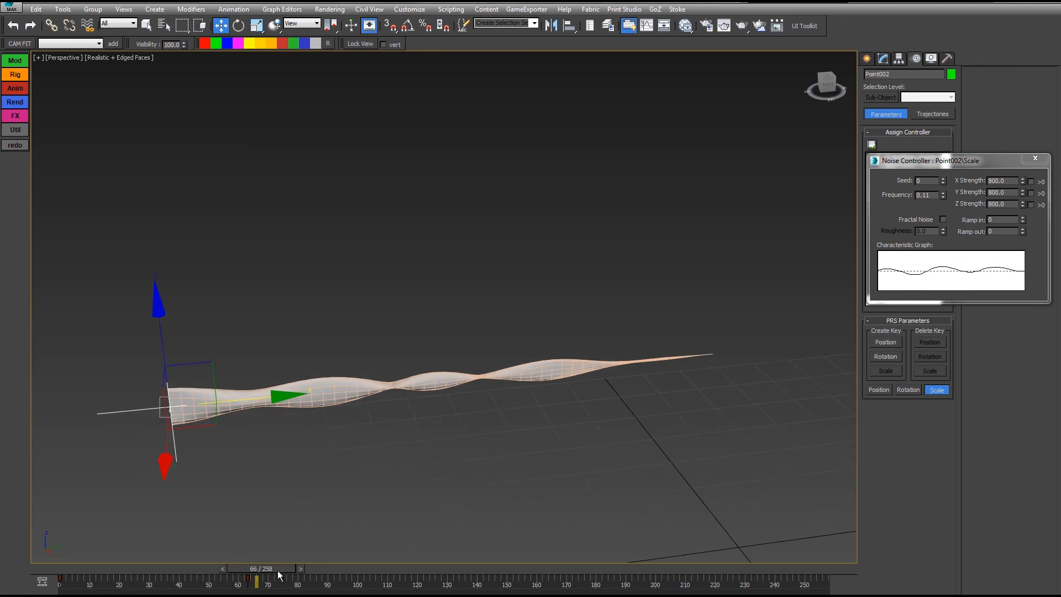
left_click_drag(266, 571, 387, 572)
key("n")
middle_click_drag(257, 307, 299, 298)
left_click_drag(256, 355, 214, 63)
left_click_drag(374, 575, 374, 539)
left_click(374, 538)
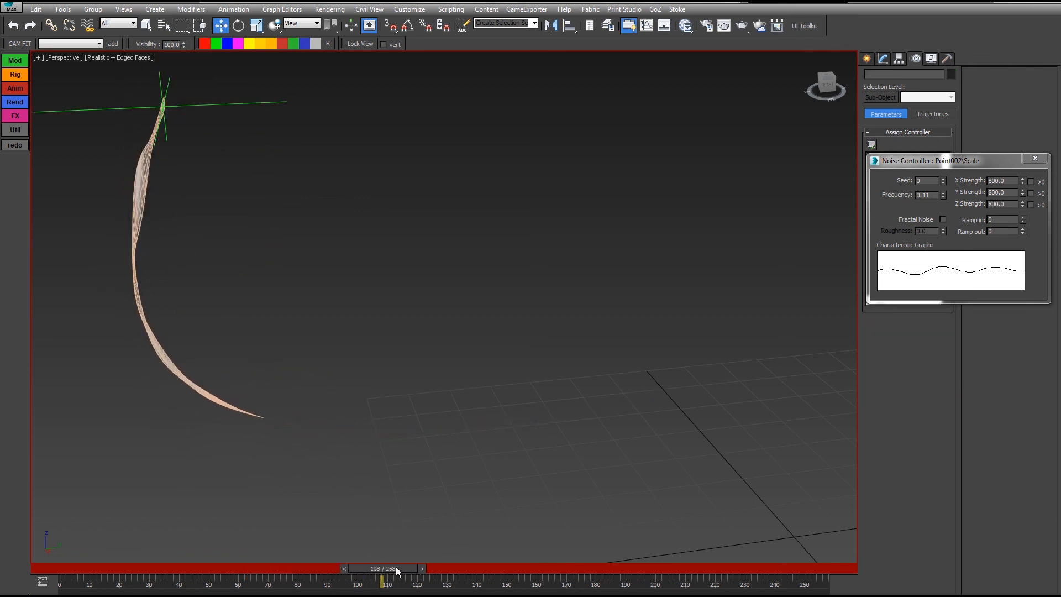
- Select the point helper at frame 107 and key a rotation that twists the trail
left_click(270, 98)
left_click_drag(399, 570, 396, 569)
key("e")
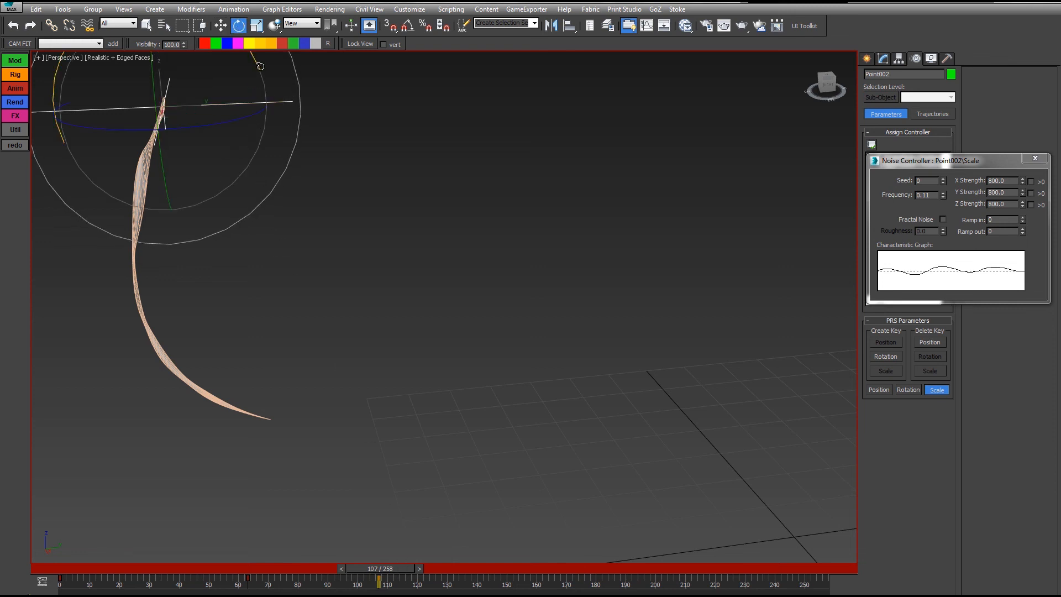
left_click_drag(256, 61, 219, 64)
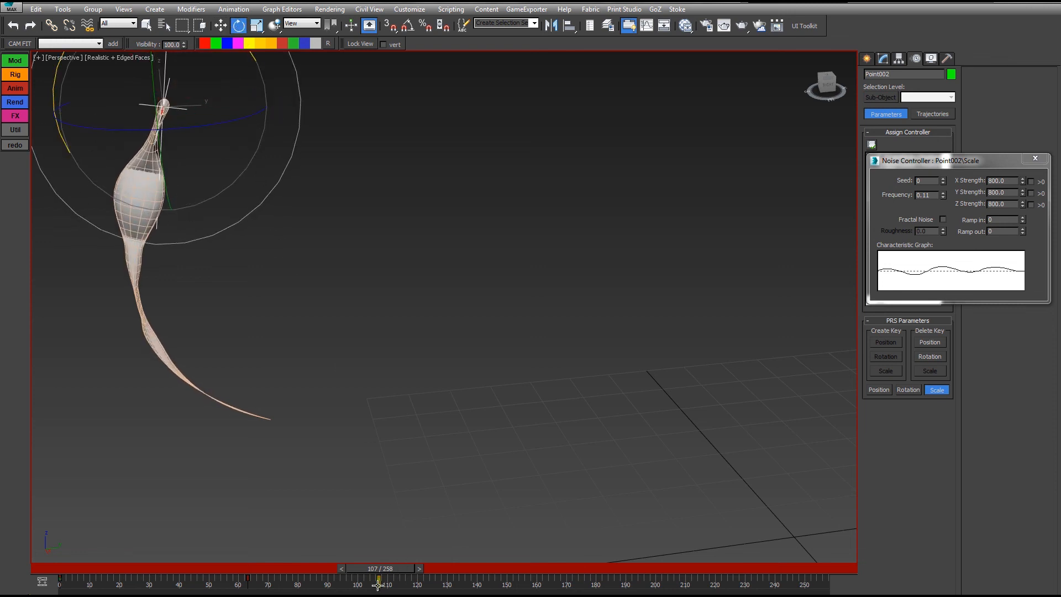
- Go back to frame 63 and key a rotation of the point helper there
left_click_drag(383, 572, 254, 579)
key("e")
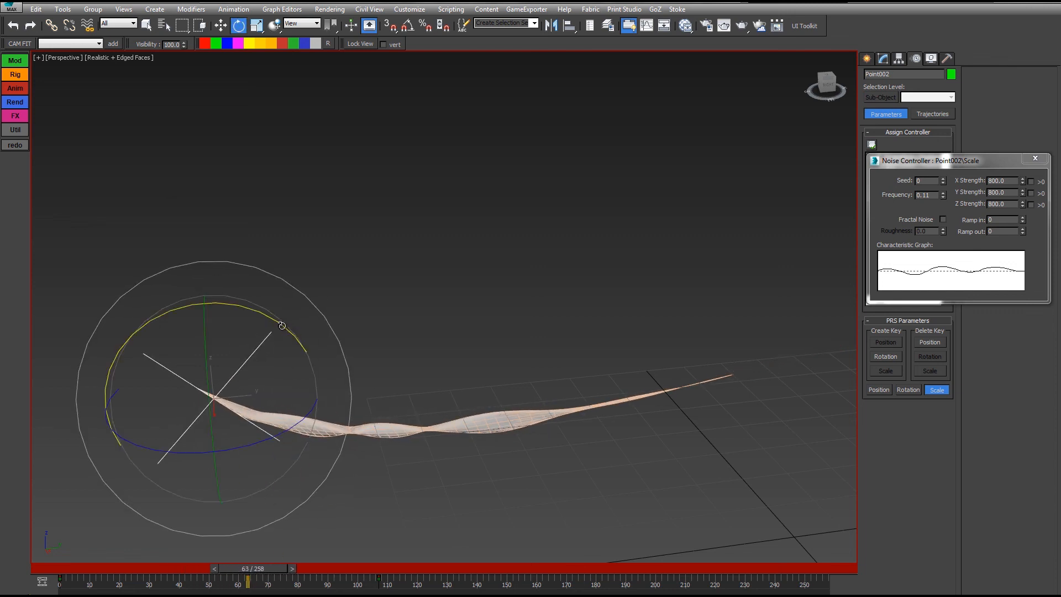
left_click_drag(282, 326, 326, 436)
- Scrub through the animation up to frame 150 to examine the trail's twist, and turn off Auto Key
left_click_drag(264, 575, 389, 558)
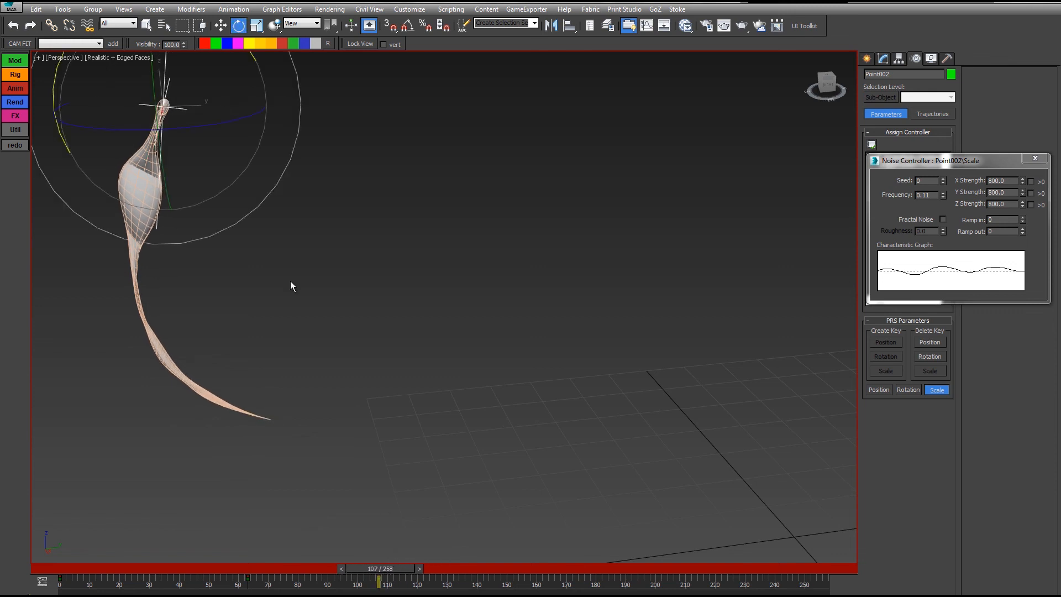
middle_click_drag(271, 92, 286, 118)
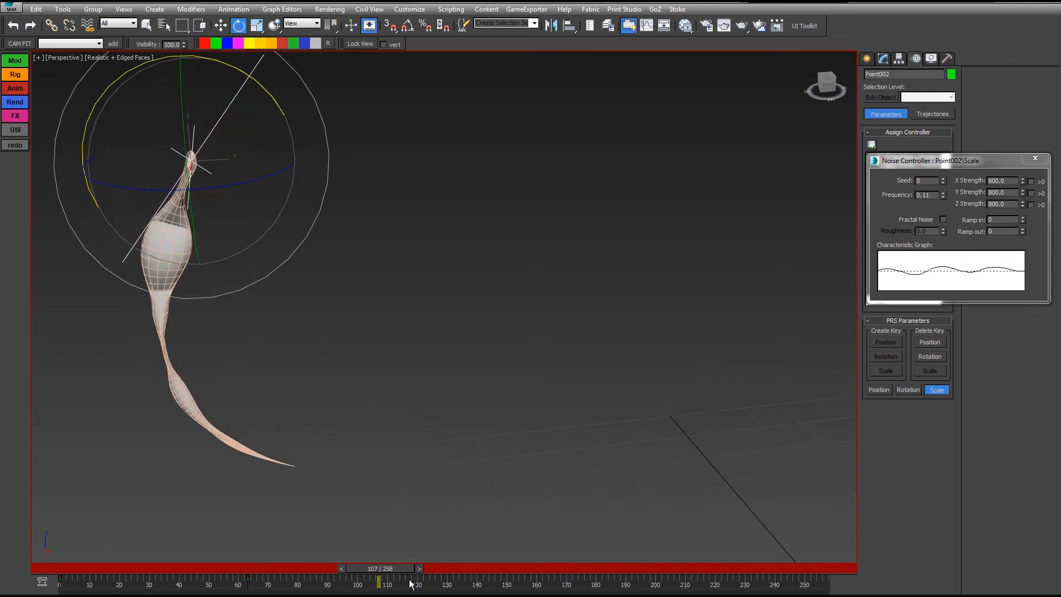
left_click_drag(398, 572, 360, 576)
left_click_drag(278, 575, 511, 516)
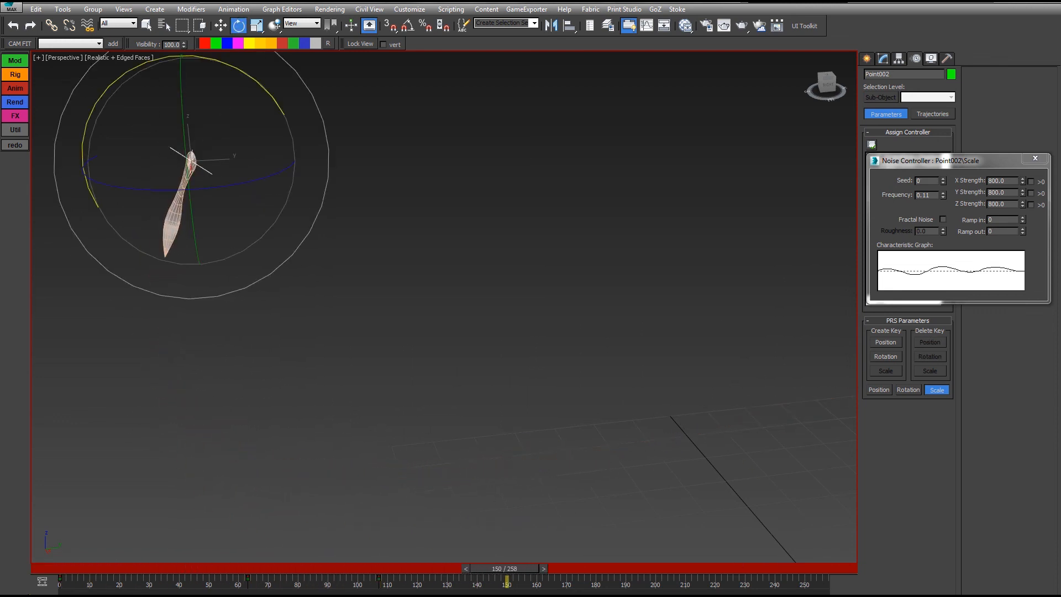
key("n")
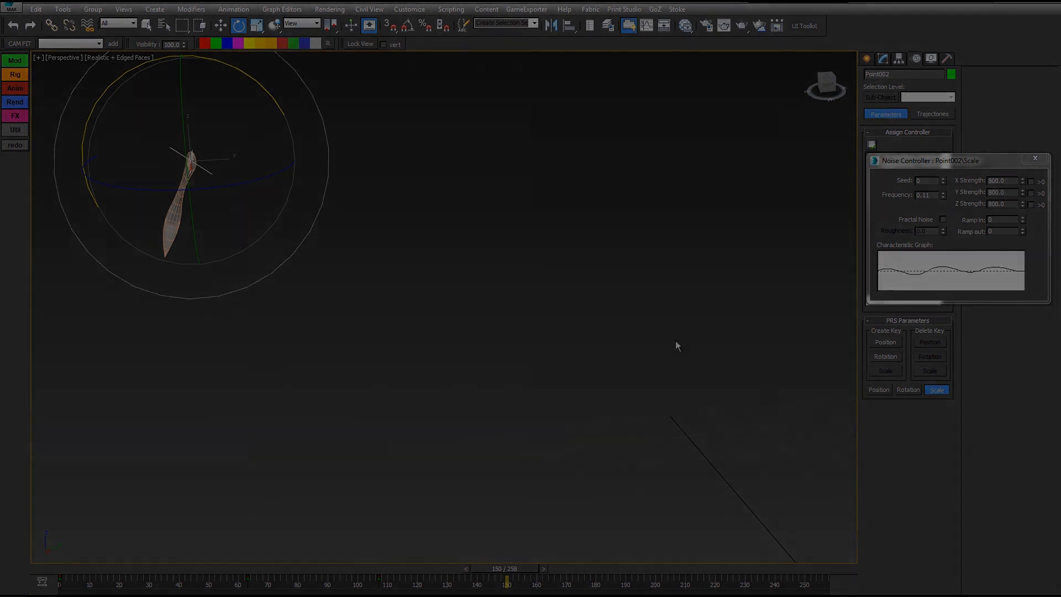